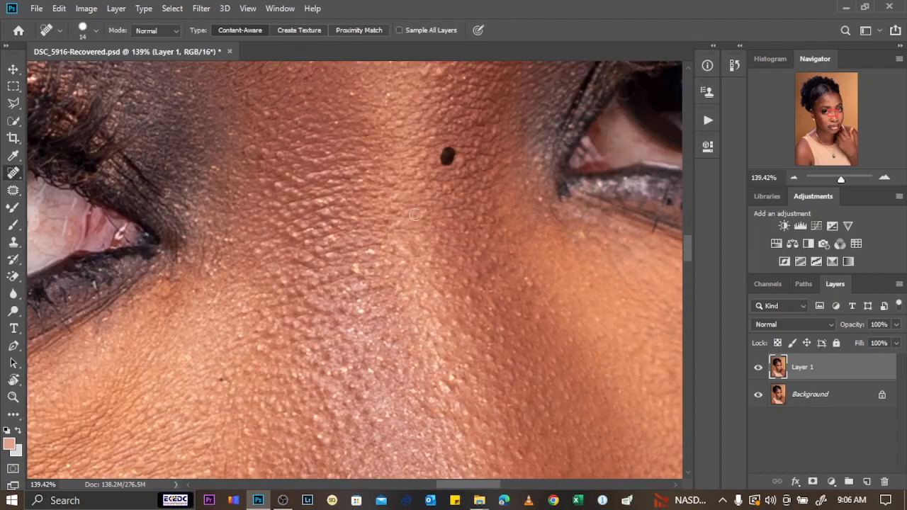
Remove the small blemishes on the nose bridge between the eyes with the Spot Healing Brush
click(417, 214)
scroll(425, 177, up, 1)
click(434, 105)
scroll(354, 269, down, 5)
scroll(338, 425, up, 4)
scroll(338, 425, down, 13)
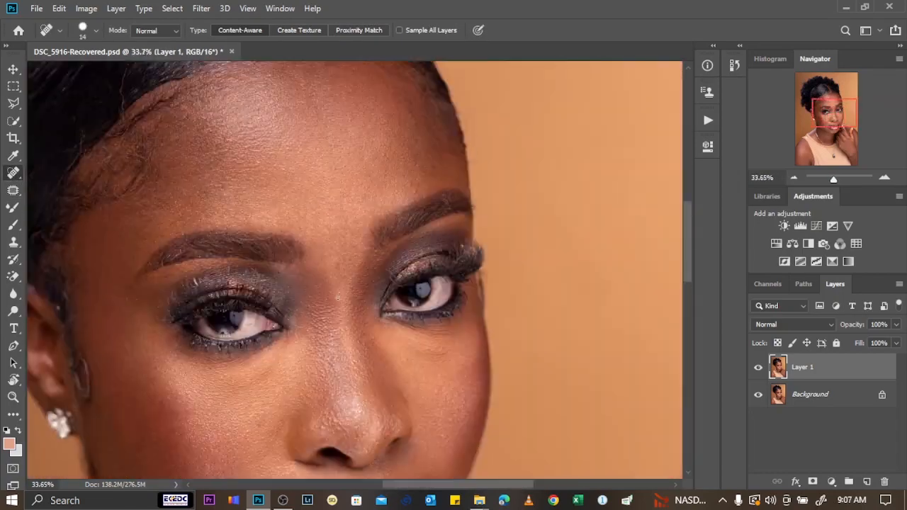
Heal the small skin spots on the cheek beside the nose with the Spot Healing Brush
scroll(404, 354, up, 6)
drag(404, 355, 389, 156)
scroll(394, 270, up, 4)
click(390, 233)
click(364, 160)
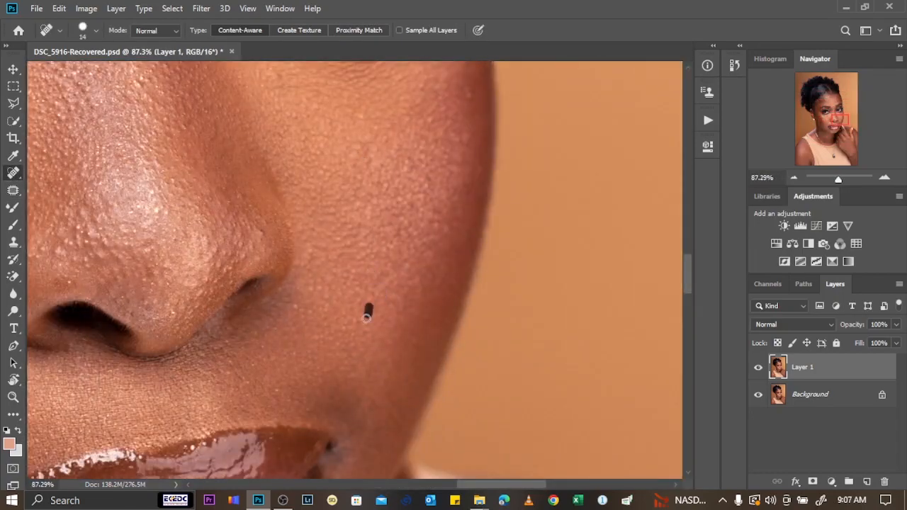
Enlarge the healing brush to 29 px and examine the mouth, chin, hairline and forehead for remaining blemishes
scroll(366, 318, down, 9)
scroll(376, 209, up, 7)
scroll(376, 209, down, 10)
scroll(359, 416, up, 14)
key(bracketright)
key(bracketright)
key(bracketright)
scroll(339, 385, down, 3)
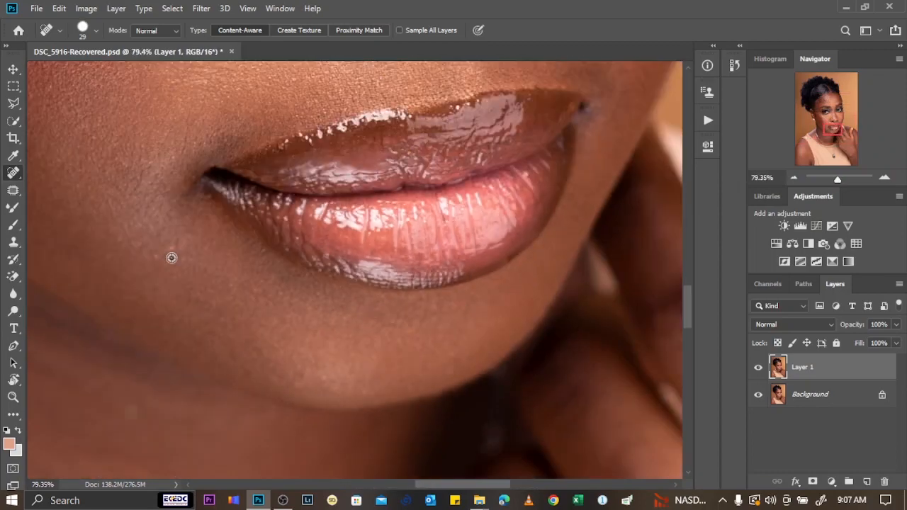
scroll(89, 263, up, 2)
scroll(323, 304, down, 8)
scroll(78, 171, up, 4)
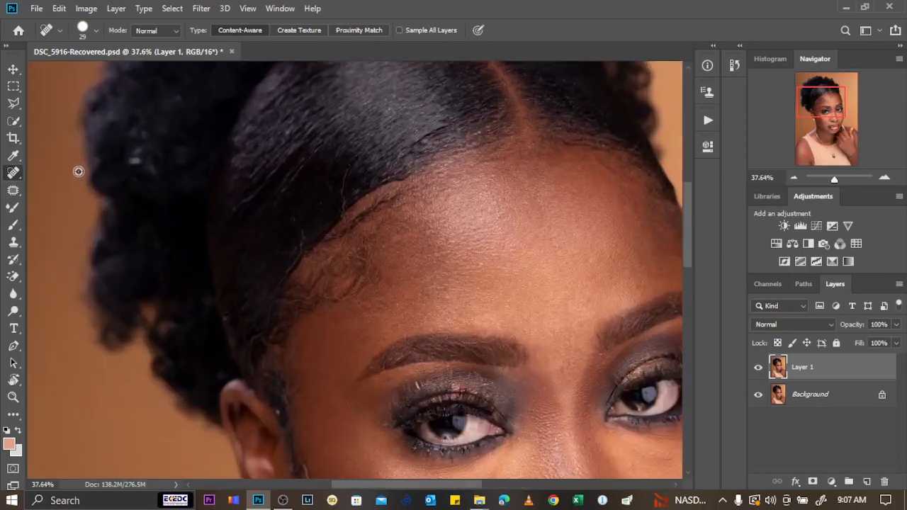
scroll(212, 197, up, 2)
scroll(360, 260, down, 3)
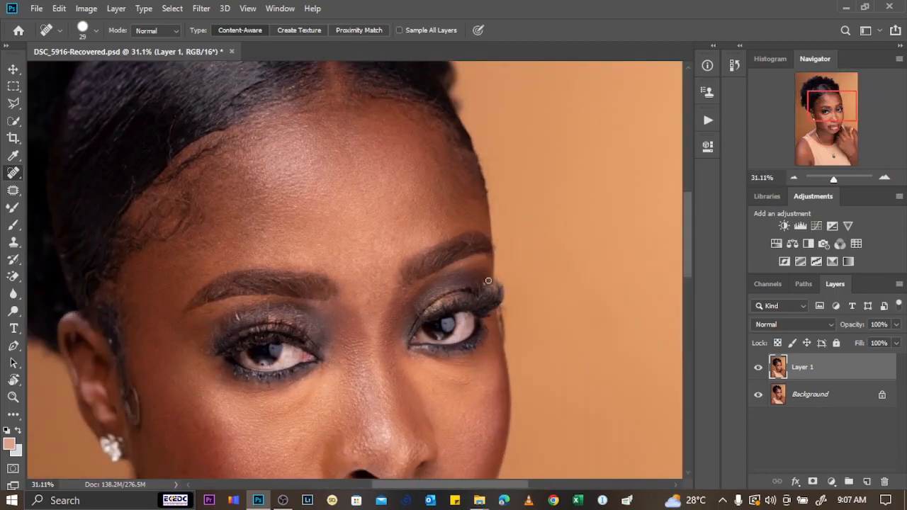
Duplicate Layer 1 and prepare the Clone Stamp with a soft brush of 410 px
key(ctrl+j)
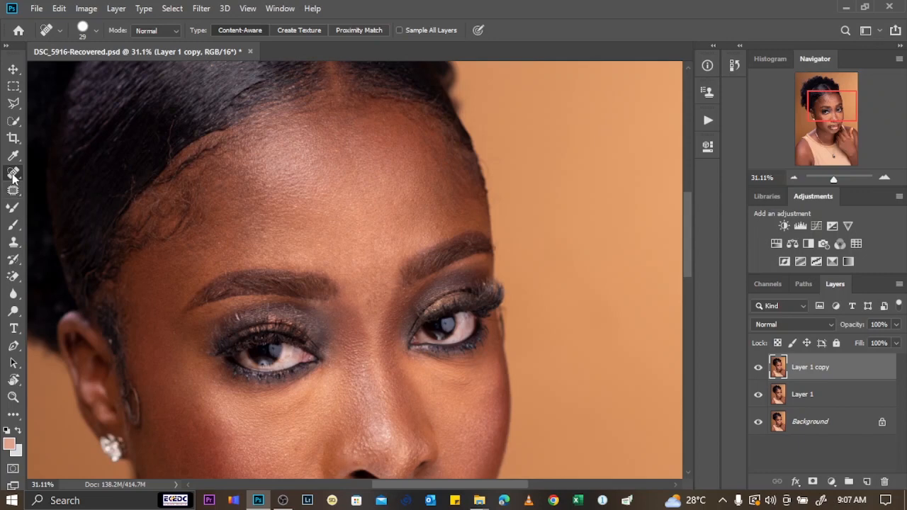
click(13, 242)
drag(205, 163, 257, 148)
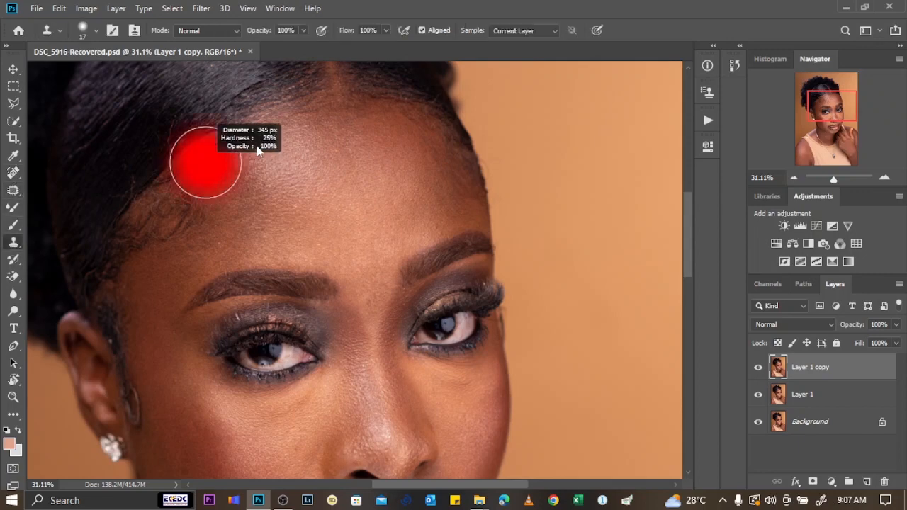
scroll(279, 124, up, 2)
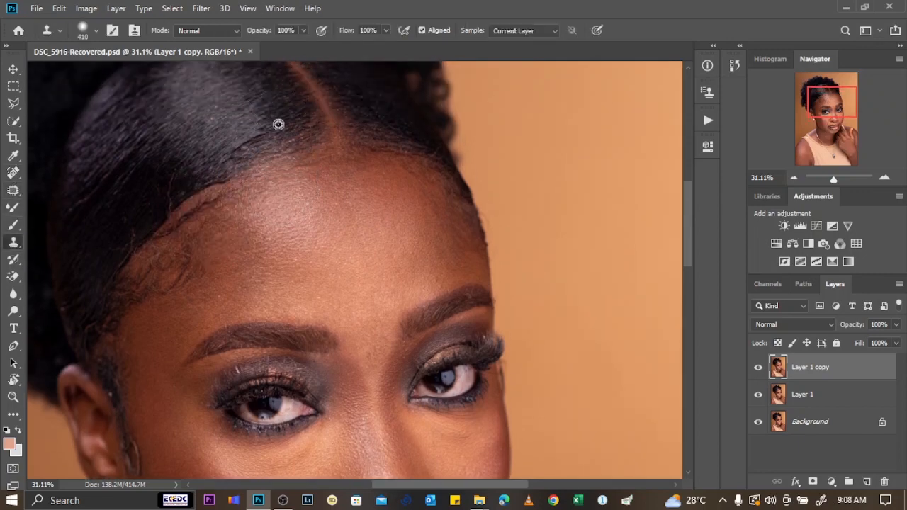
Sample the dark hair above the forehead and clone it along the hairline from the parting down toward the ear with the earring
alt+click(278, 125)
mouse_move(299, 146)
mouse_down()
mouse_move(309, 163)
mouse_move(300, 153)
mouse_move(219, 178)
mouse_move(167, 234)
mouse_move(121, 263)
mouse_move(122, 281)
mouse_up()
key(ctrl+0)
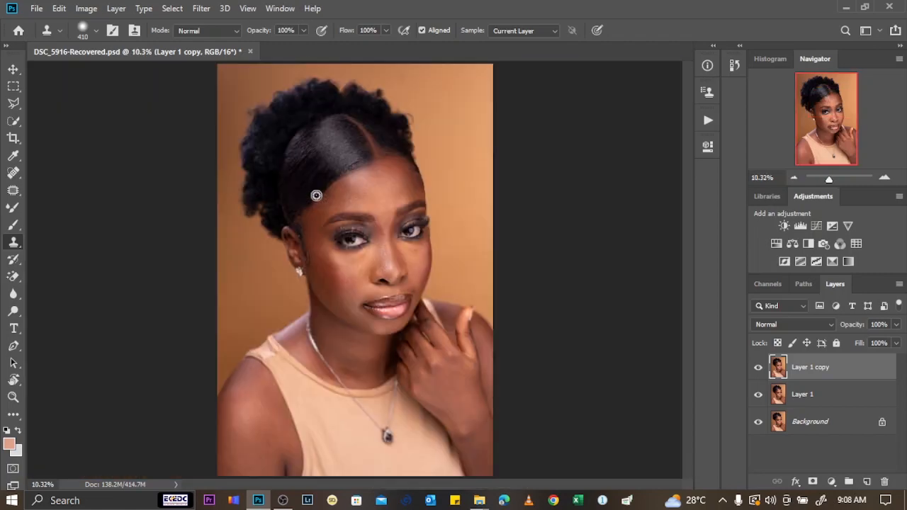
Clone sampled hair over the thin hairline on the other side of the parting and over the shiny area of the hair
scroll(410, 156, up, 5)
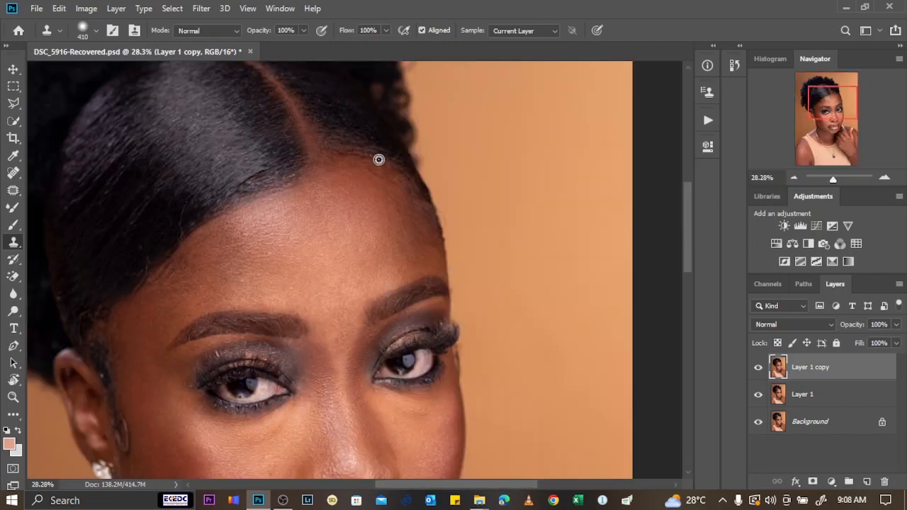
scroll(347, 154, up, 1)
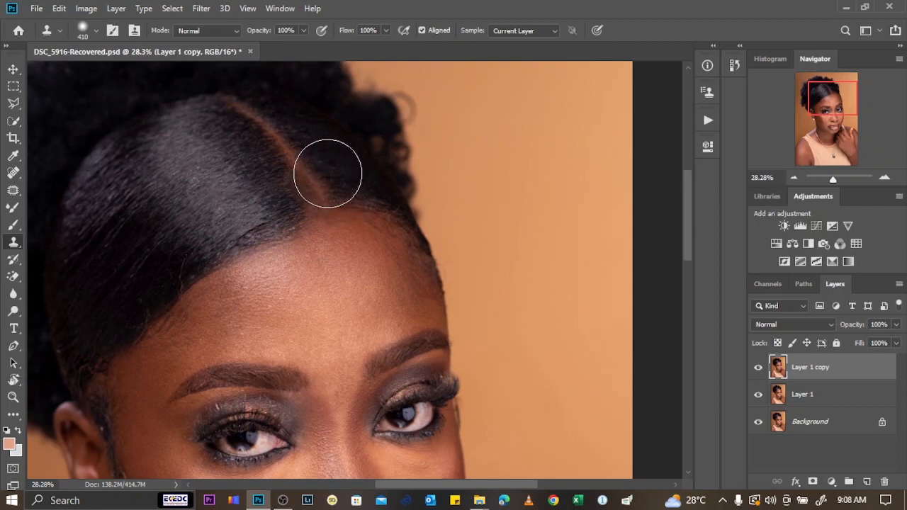
alt+click(327, 174)
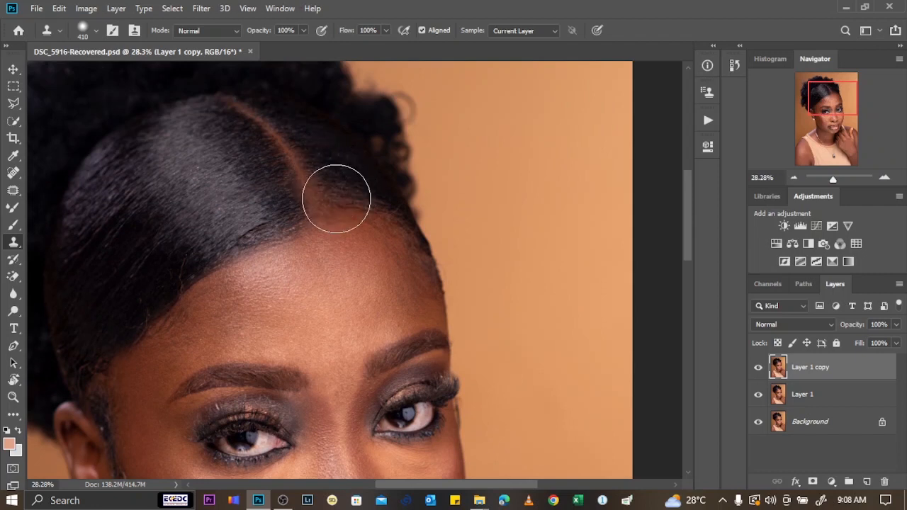
click(337, 198)
drag(338, 194, 384, 208)
drag(248, 155, 188, 153)
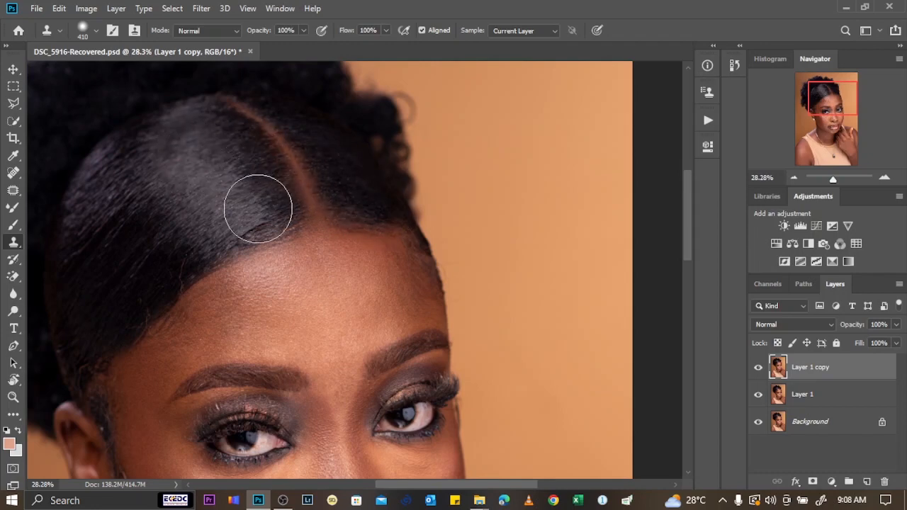
Compare the portrait before and after the hairline retouch by toggling the visibility of Layer 1 copy
scroll(255, 205, down, 5)
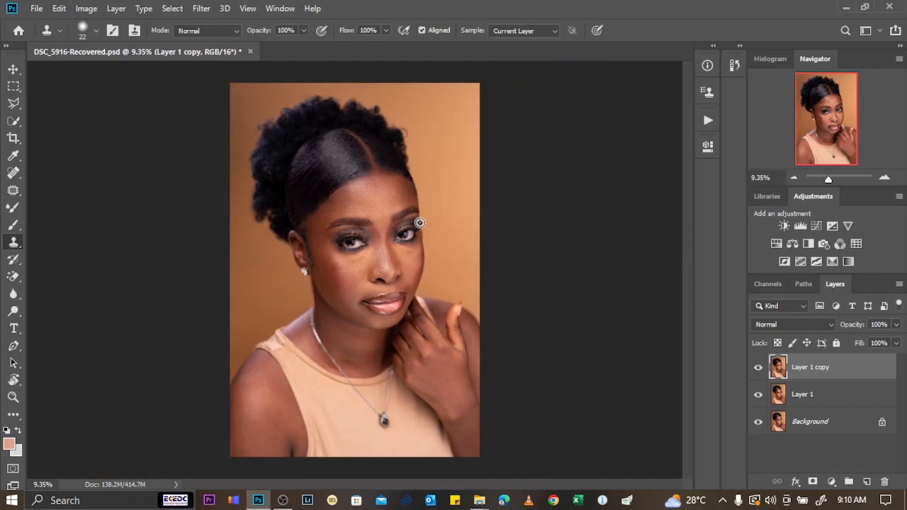
scroll(413, 224, up, 2)
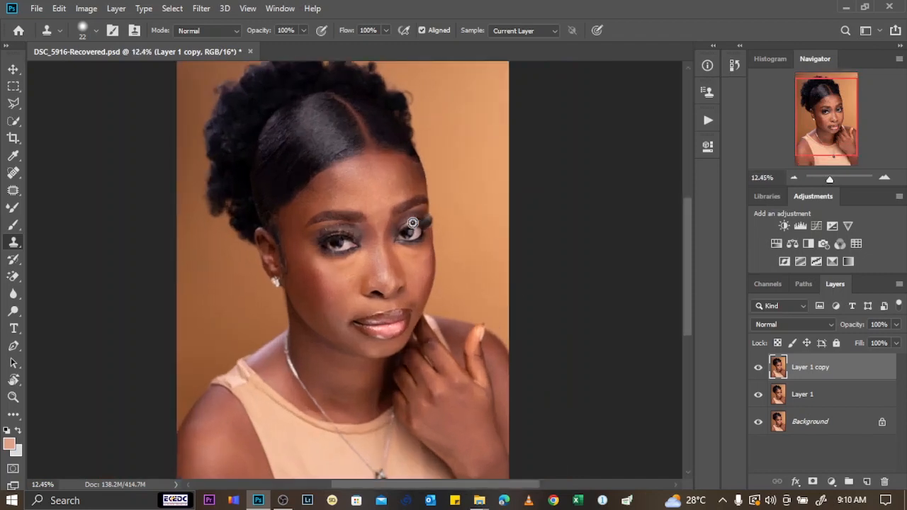
click(759, 367)
click(759, 367)
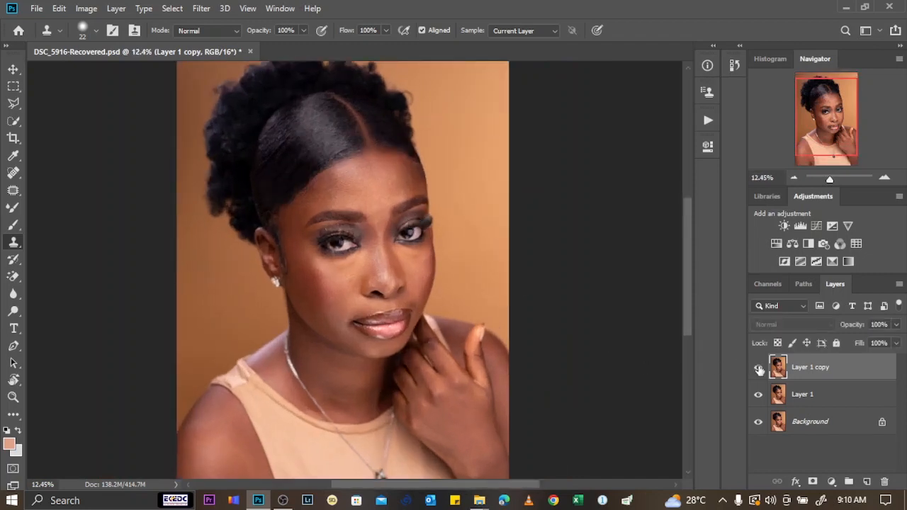
click(758, 367)
click(759, 368)
click(759, 369)
click(759, 368)
Delete Layer 1 and compare Layer 1 copy with the original background by toggling its visibility
click(821, 396)
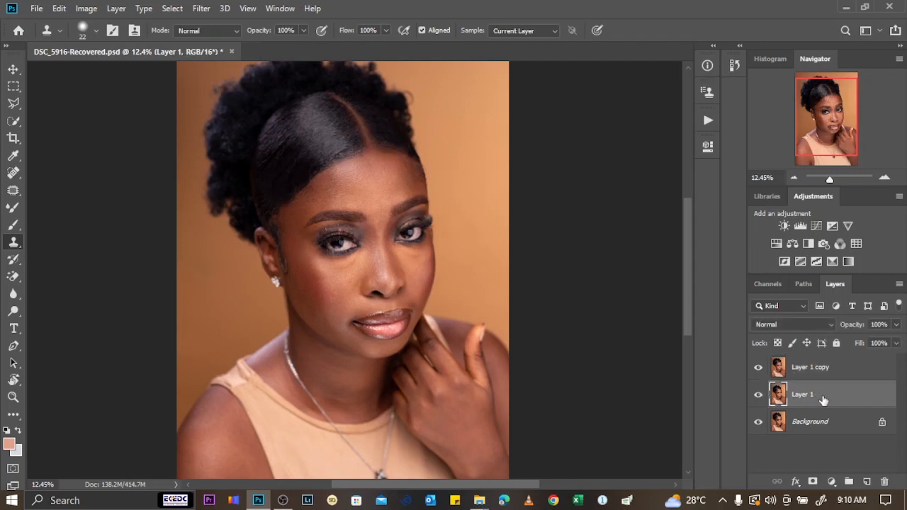
key(Delete)
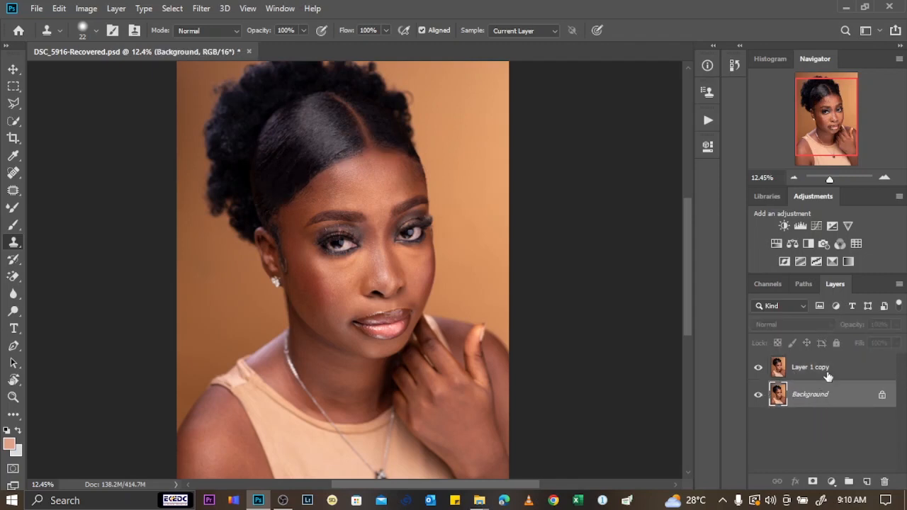
click(827, 375)
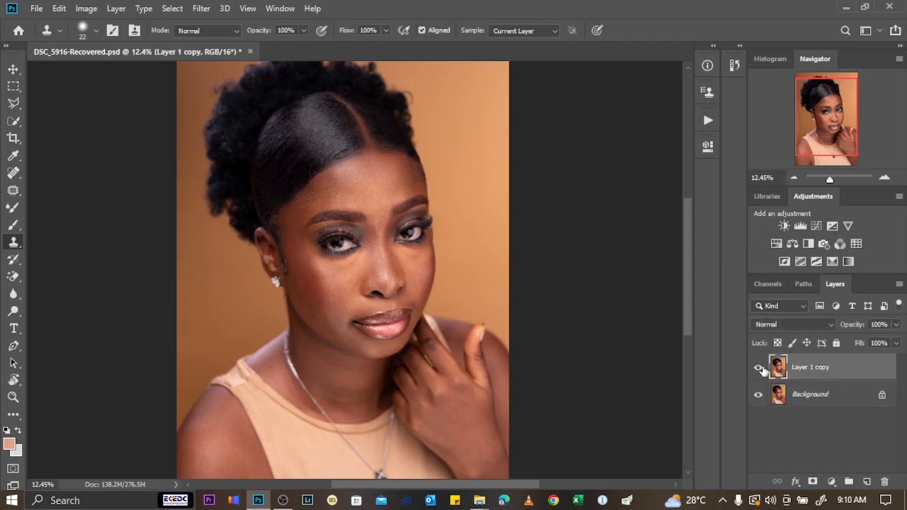
click(761, 369)
click(762, 370)
click(758, 367)
click(758, 367)
Duplicate Layer 1 copy and open the duplicate in the Liquify filter
key(ctrl+j)
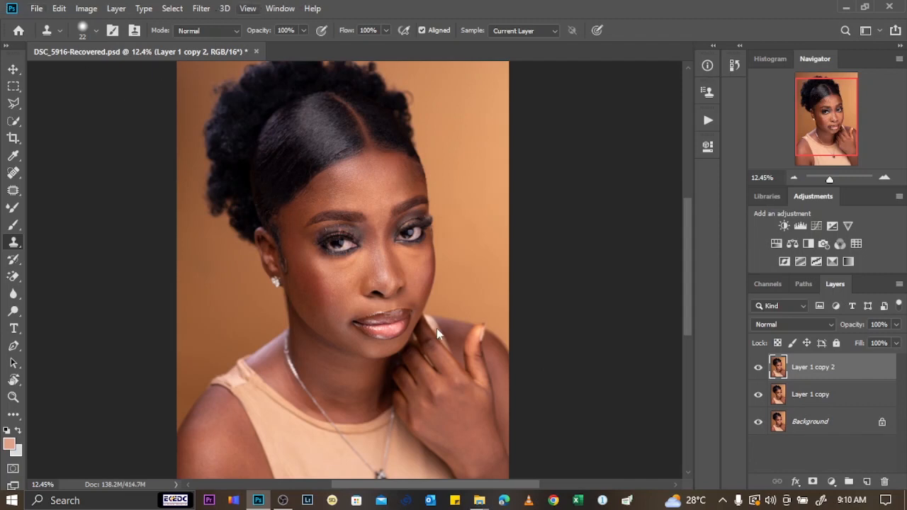
scroll(383, 342, up, 2)
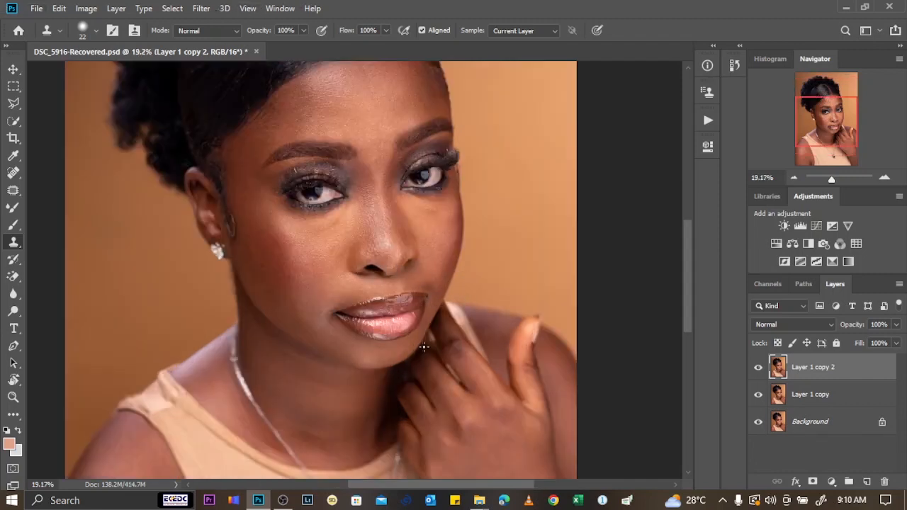
click(201, 9)
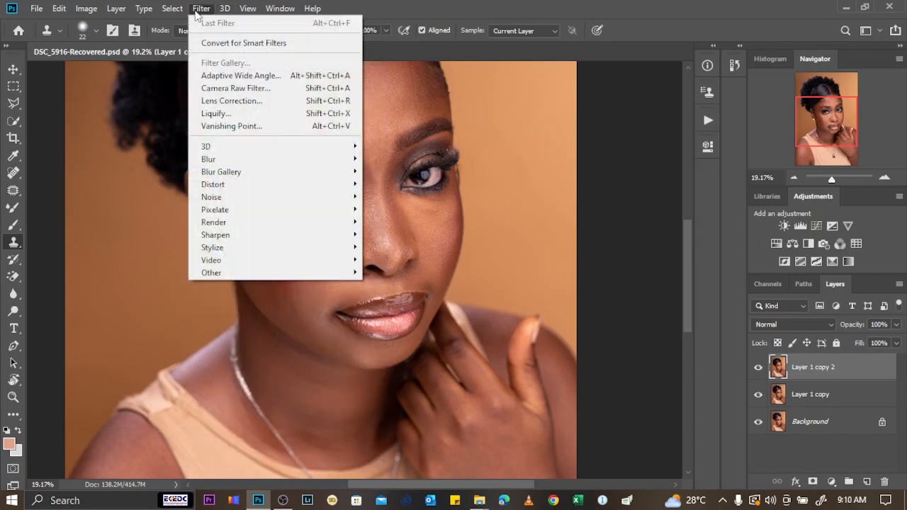
click(216, 114)
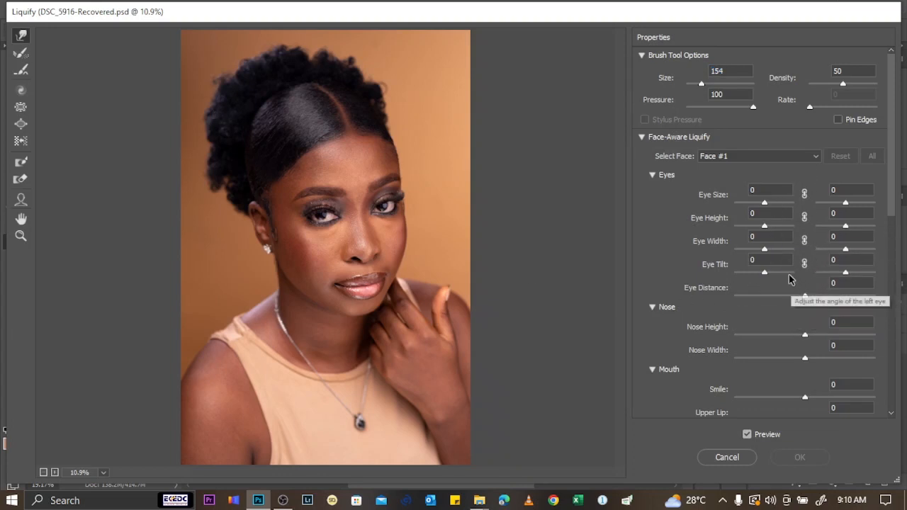
Reshape the mouth with Face-Aware Liquify: Upper Lip -91, Lower Lip 56, Mouth Width -100 and Mouth Height 45
scroll(795, 338, down, 1)
scroll(795, 338, down, 2)
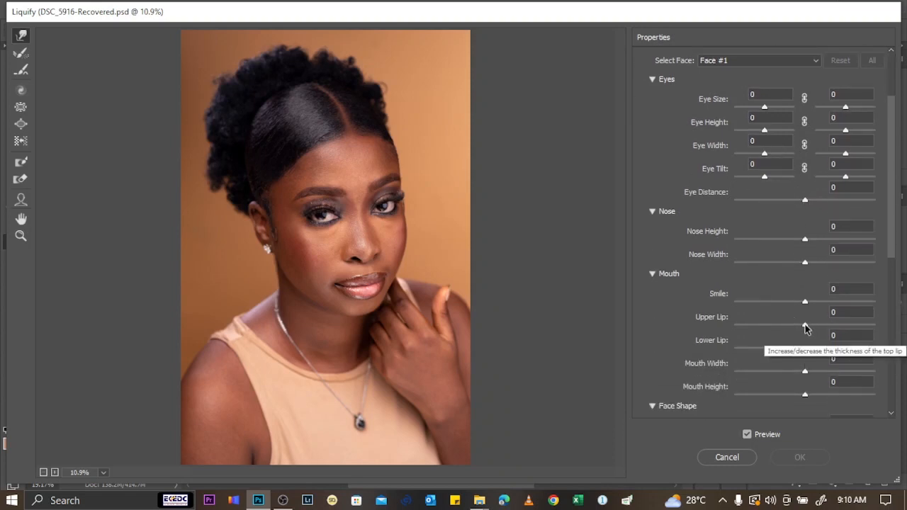
drag(805, 324, 832, 347)
drag(805, 371, 751, 379)
drag(811, 326, 741, 325)
mouse_move(831, 347)
mouse_down()
mouse_move(855, 347)
mouse_move(828, 349)
mouse_up()
drag(805, 395, 836, 394)
drag(752, 372, 718, 373)
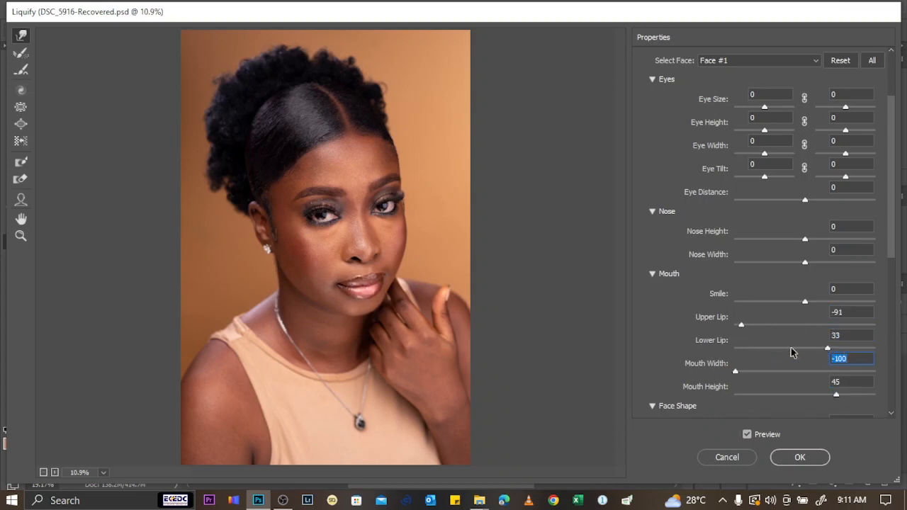
drag(828, 348, 843, 348)
mouse_move(805, 301)
mouse_down()
mouse_move(856, 303)
mouse_move(806, 306)
mouse_up()
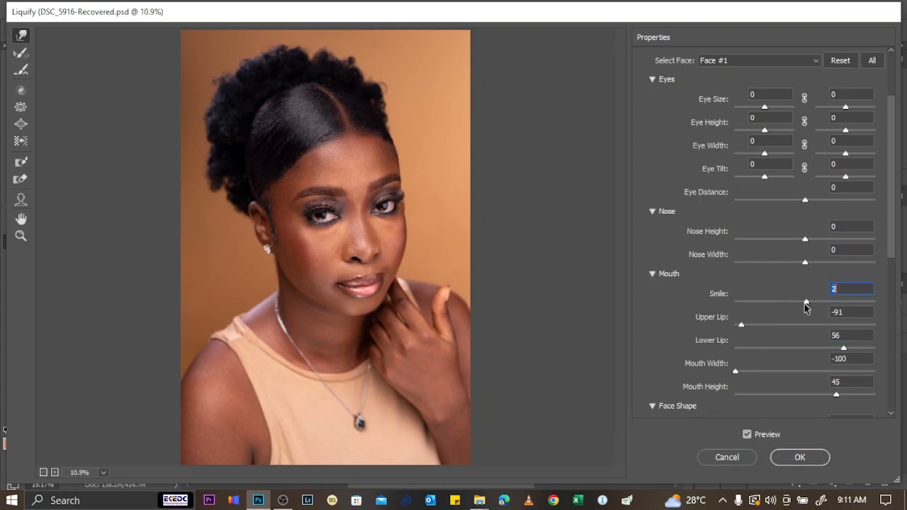
Refine the nose with Nose Height at 65 and Nose Width at -48
scroll(826, 346, down, 1)
drag(813, 232, 849, 209)
drag(780, 231, 771, 231)
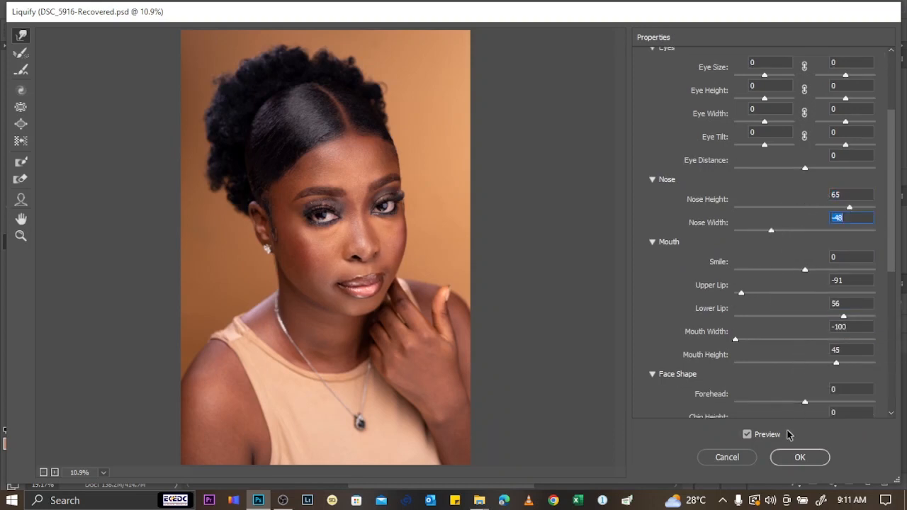
Compare the original and edited face with the Liquify preview, and apply the filter
click(749, 435)
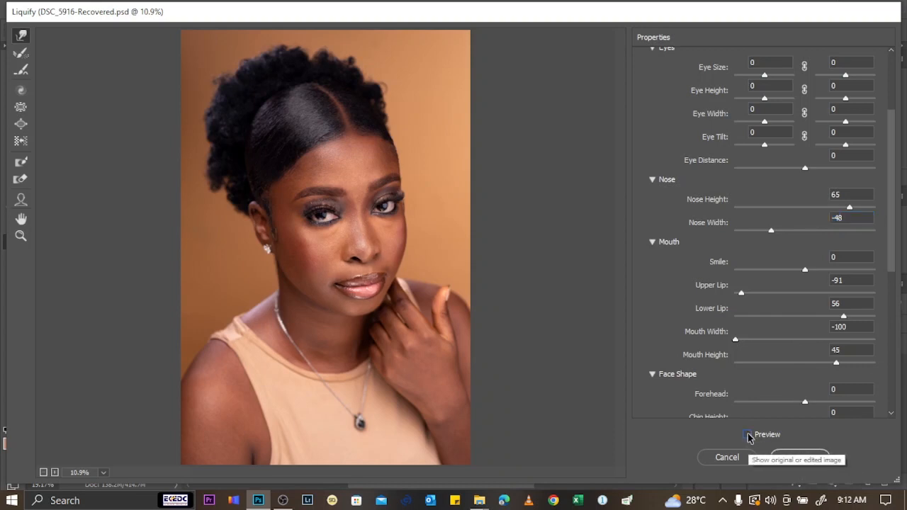
click(748, 435)
click(748, 435)
click(748, 435)
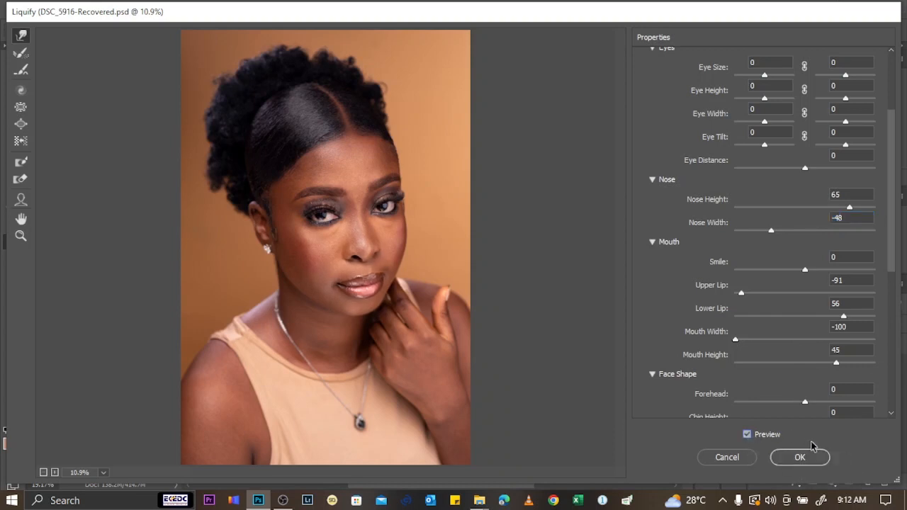
click(812, 458)
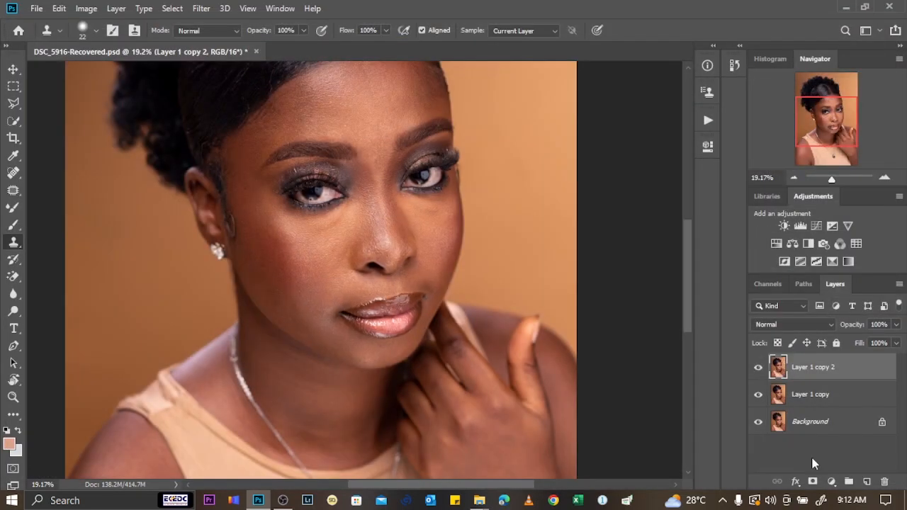
Toggle the visibility of Layer 1 copy 2 to compare the face before and after Liquify
click(758, 368)
click(759, 369)
click(759, 370)
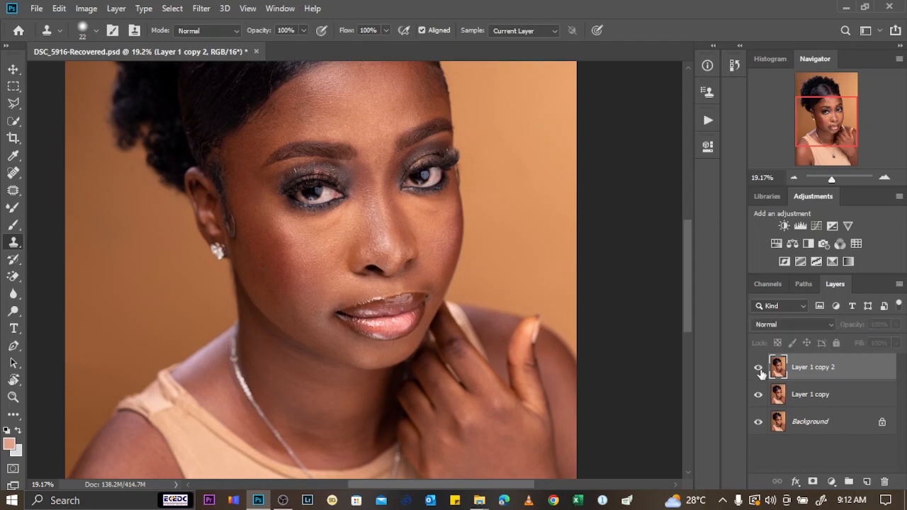
Delete Layer 1 copy and compare Layer 1 copy 2 with the original background by toggling its visibility
click(816, 399)
key(Delete)
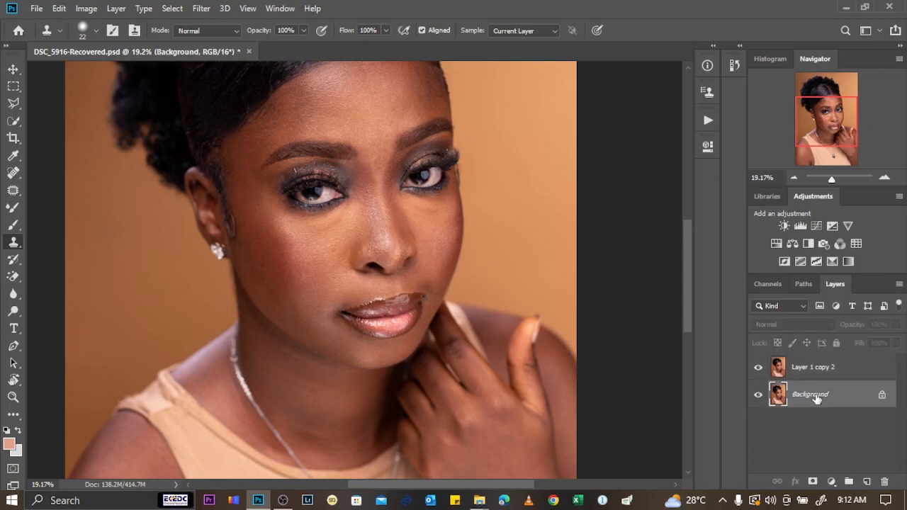
click(817, 374)
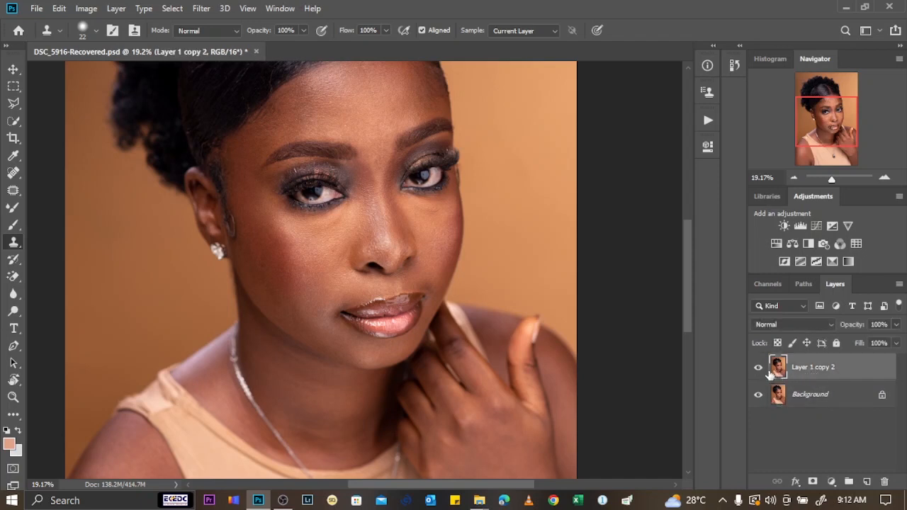
click(755, 374)
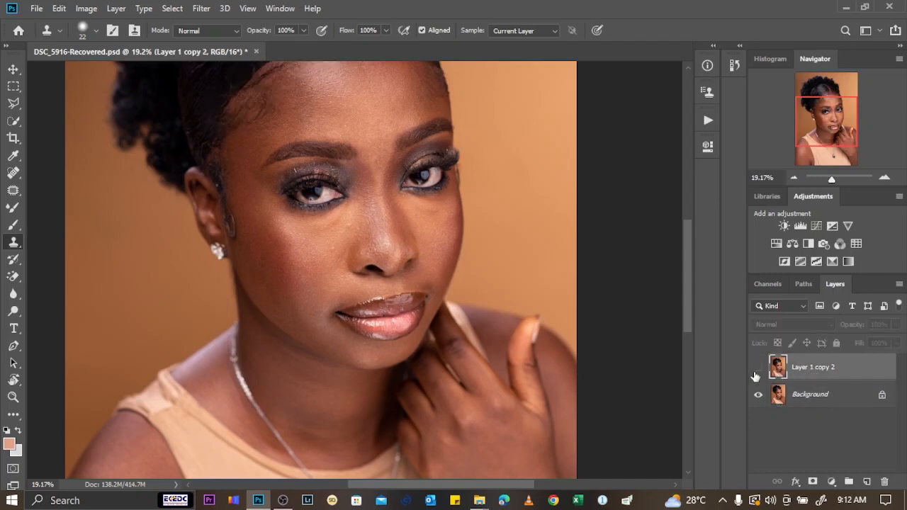
click(757, 368)
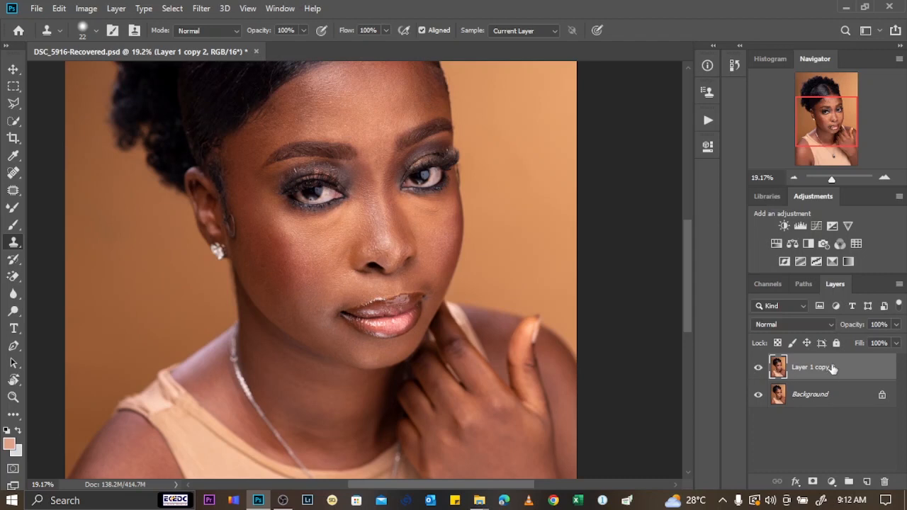
Compare the retouched Layer 1 copy 2 with the original Background by toggling its visibility, and examine the face and hairline
click(758, 367)
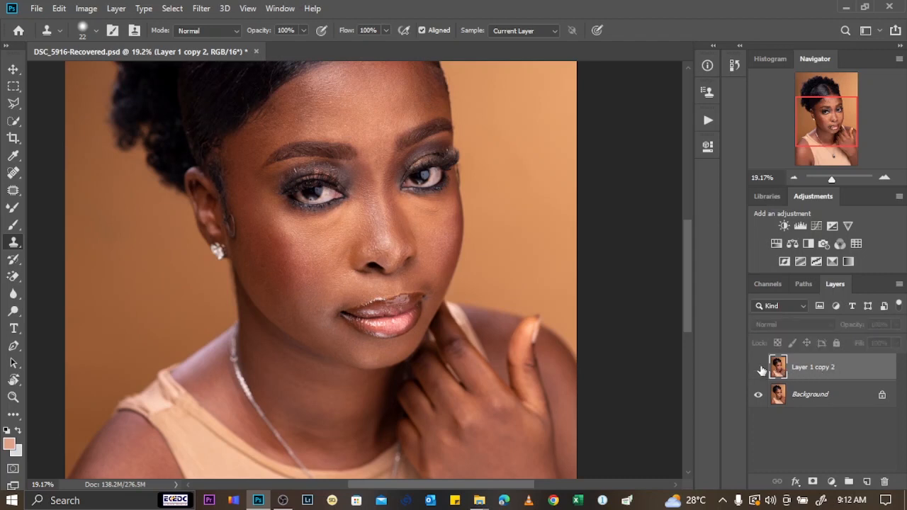
click(757, 367)
scroll(373, 245, down, 5)
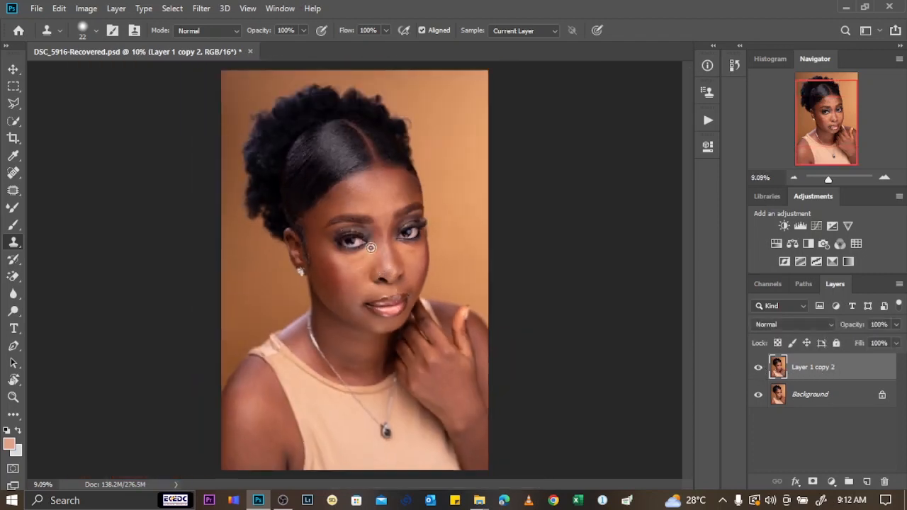
scroll(357, 200, up, 4)
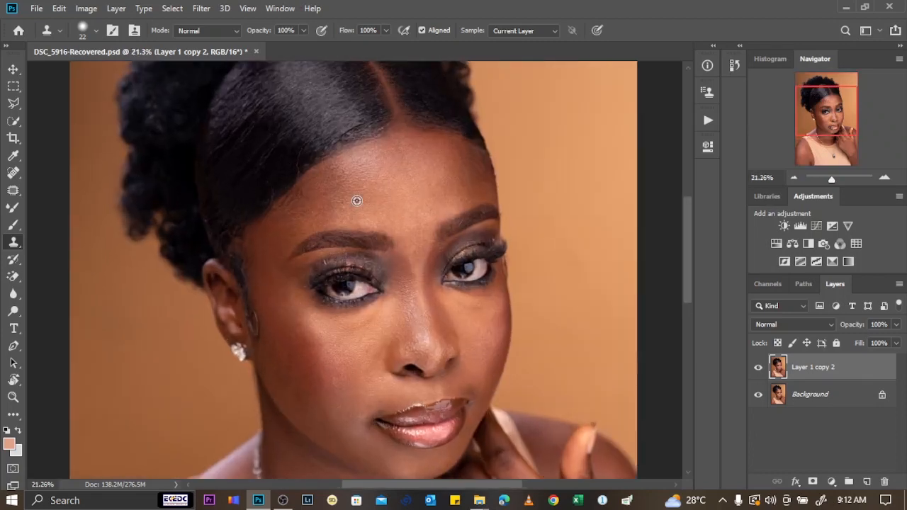
scroll(357, 206, down, 3)
scroll(356, 208, up, 2)
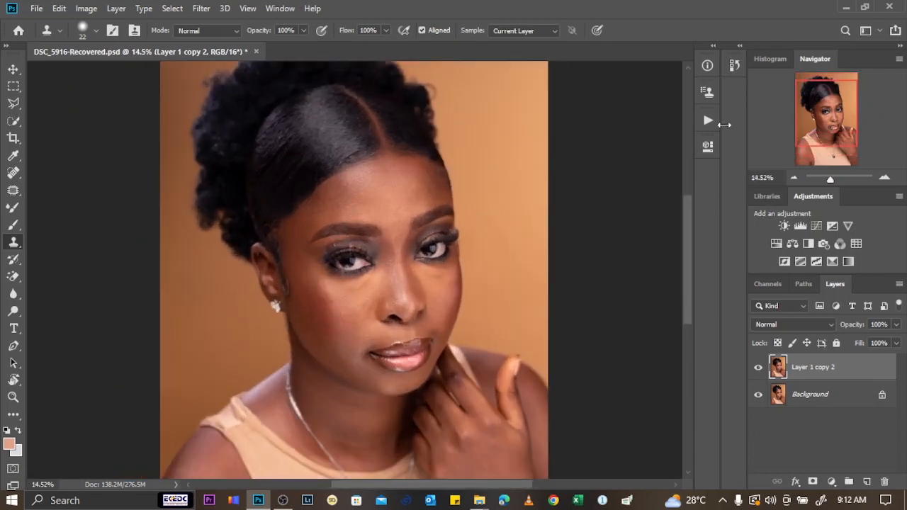
click(758, 367)
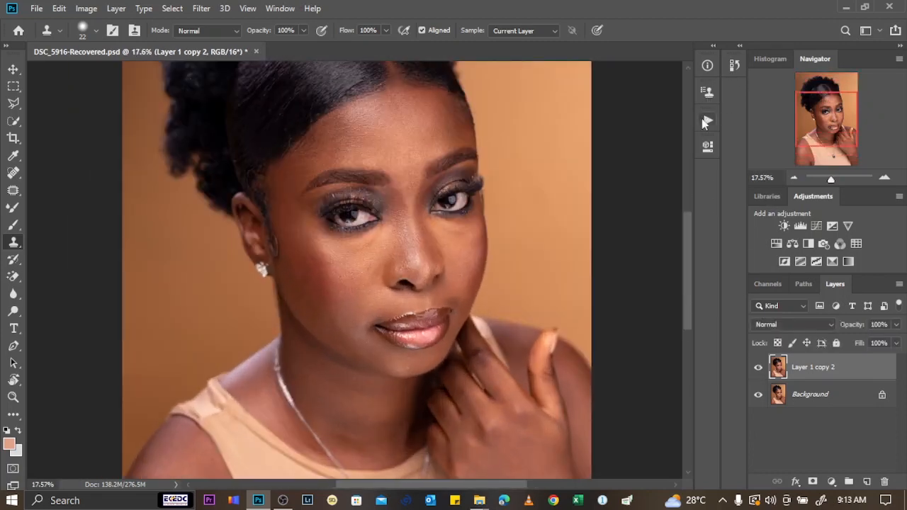
Run the Advance Frequency Separation action on Layer 1 copy 2
click(703, 119)
scroll(598, 297, down, 2)
scroll(598, 296, down, 8)
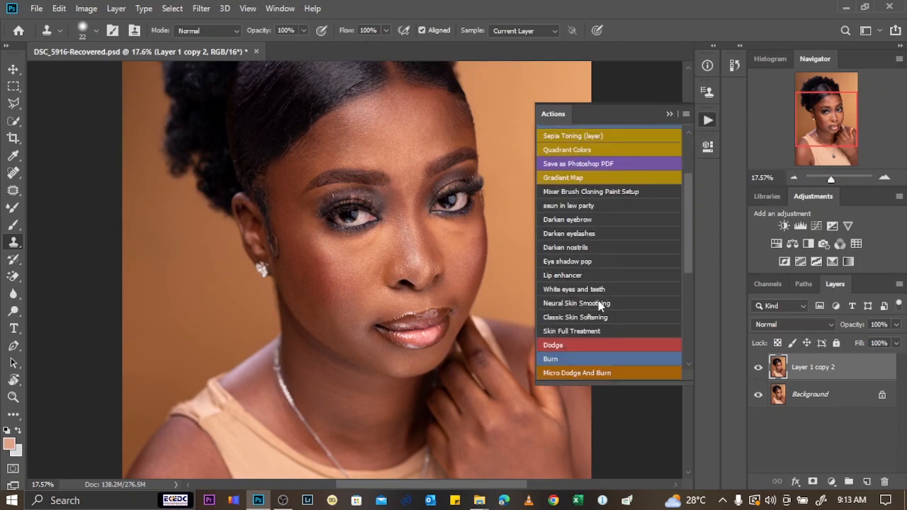
scroll(593, 331, down, 3)
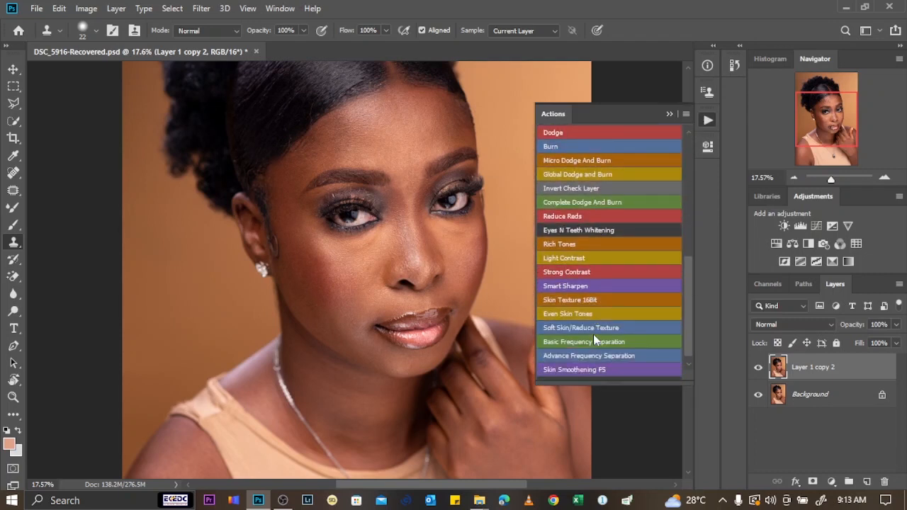
click(593, 354)
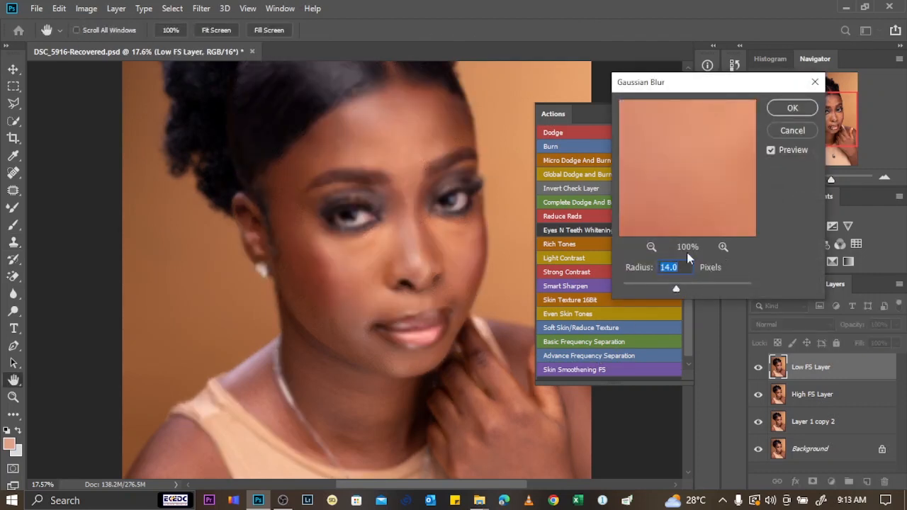
Check the forehead in the Gaussian Blur preview and apply a radius of 8.4 pixels to Low FS Layer
click(651, 247)
click(652, 247)
click(651, 247)
click(651, 247)
click(651, 247)
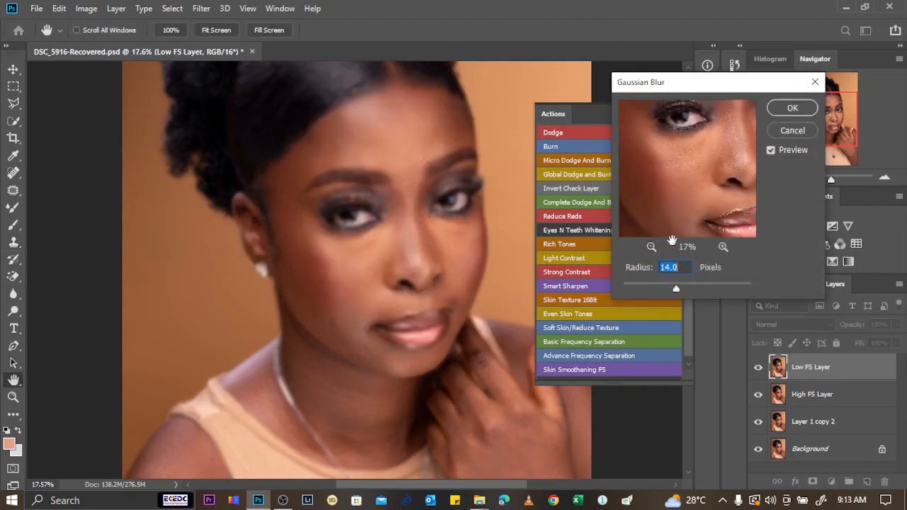
drag(666, 183, 672, 234)
drag(687, 151, 660, 207)
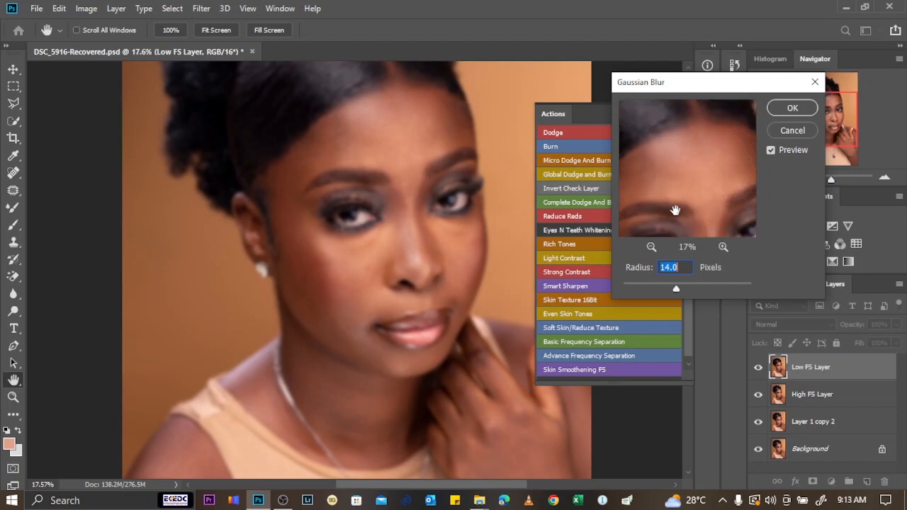
drag(675, 288, 670, 288)
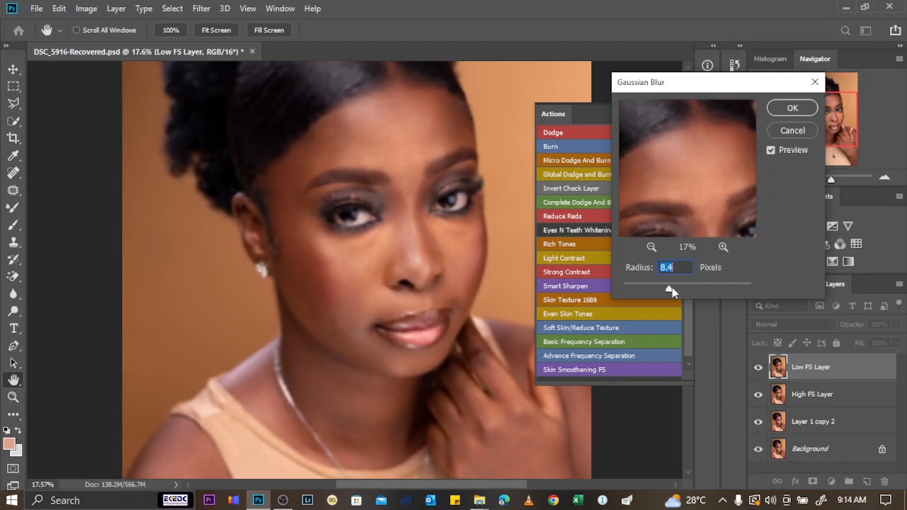
click(792, 112)
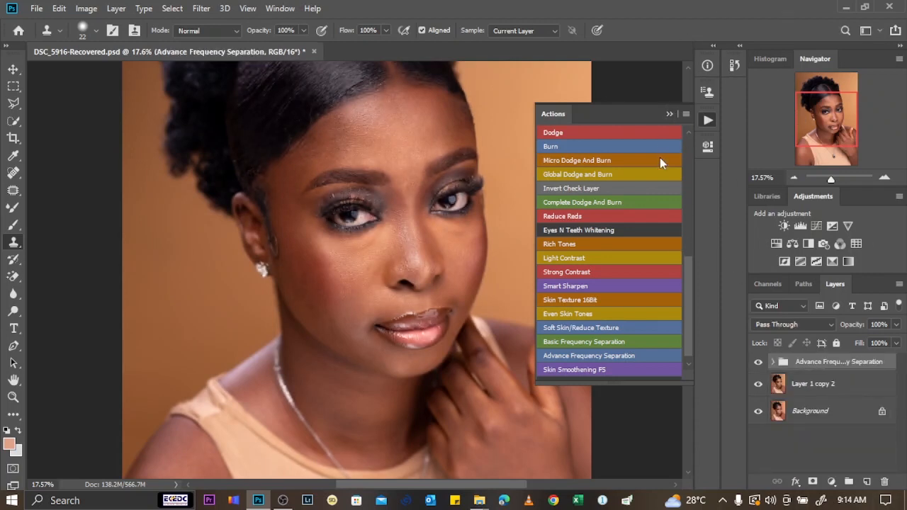
Expand the Advance Frequency Separation group, select Low FS Layer copy and activate the Mixer Brush tool
click(668, 115)
scroll(218, 243, down, 6)
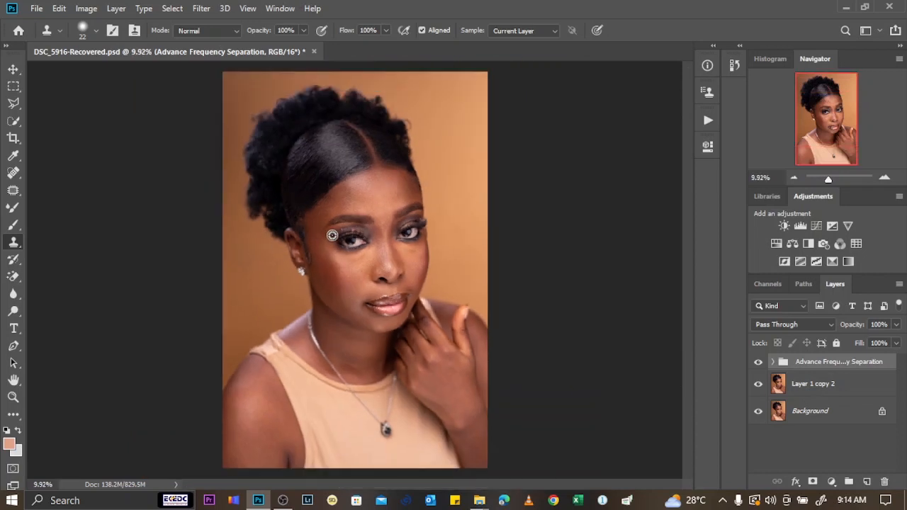
scroll(317, 269, up, 9)
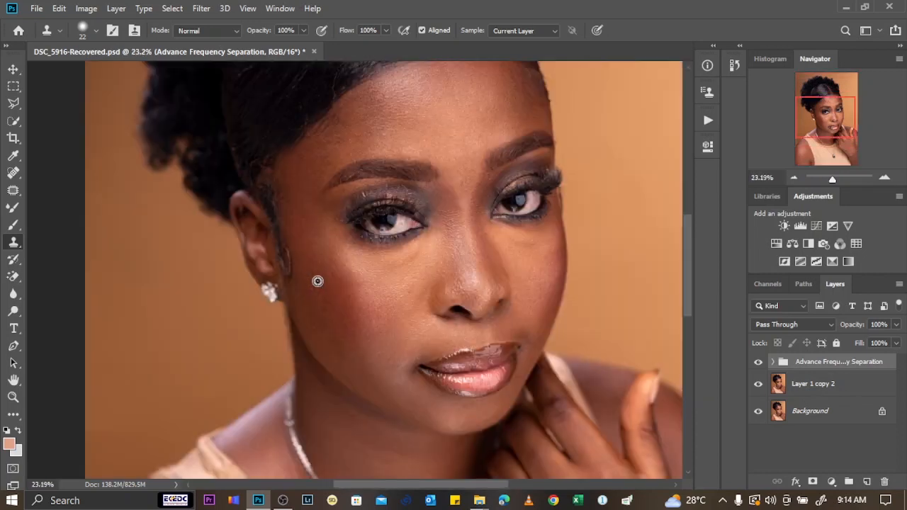
click(775, 362)
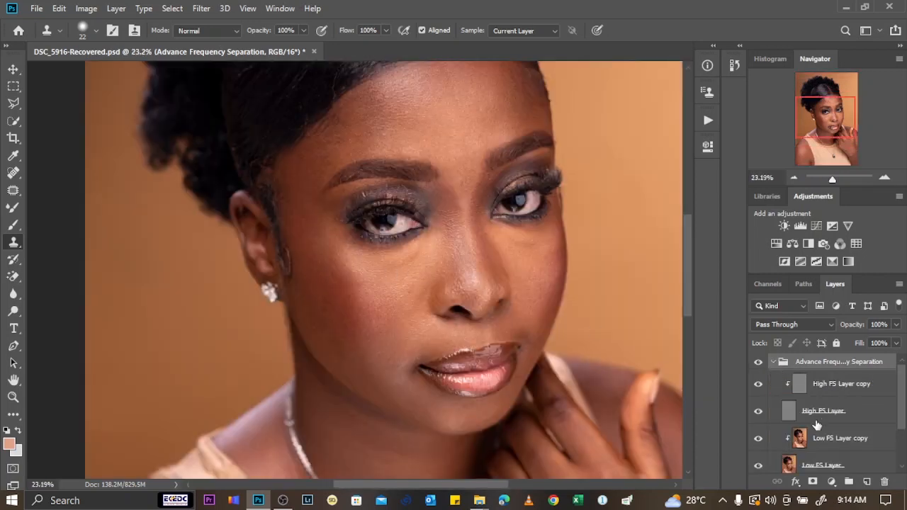
click(800, 439)
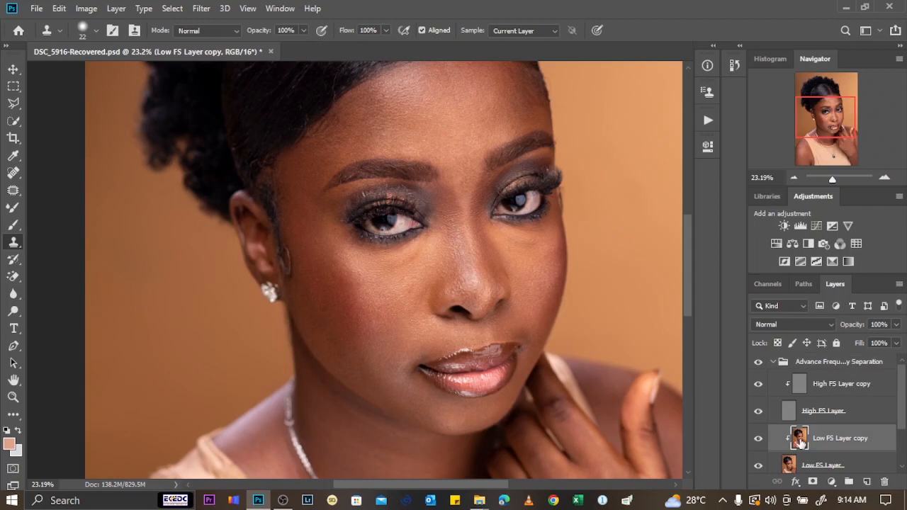
click(14, 207)
scroll(488, 119, up, 3)
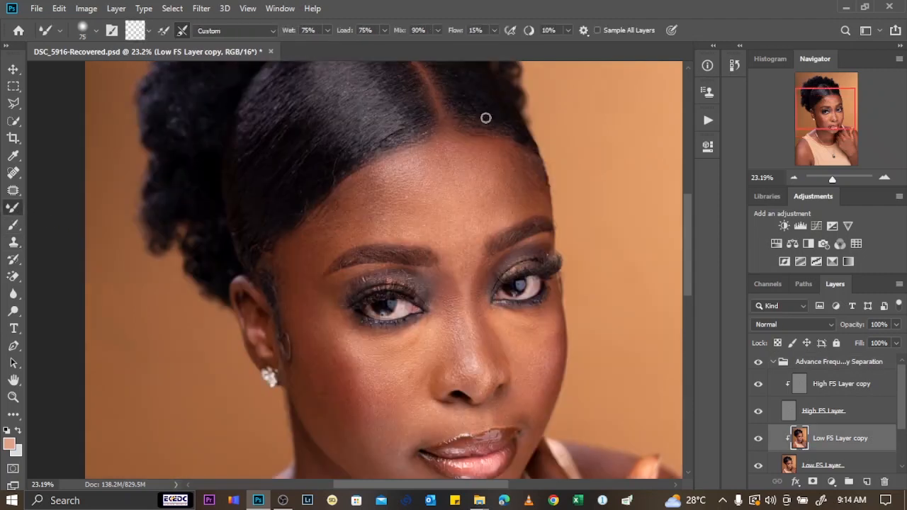
Enlarge the Mixer Brush to 403 px and lower its hardness
drag(435, 173, 463, 166)
mouse_move(517, 193)
mouse_down()
mouse_move(519, 165)
mouse_move(524, 199)
mouse_move(518, 159)
mouse_move(521, 172)
mouse_move(492, 183)
mouse_up()
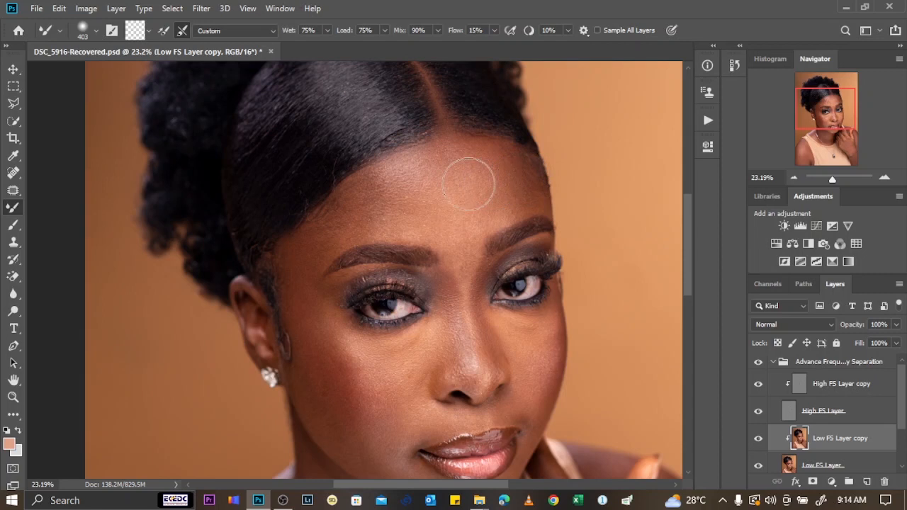
right_click(497, 181)
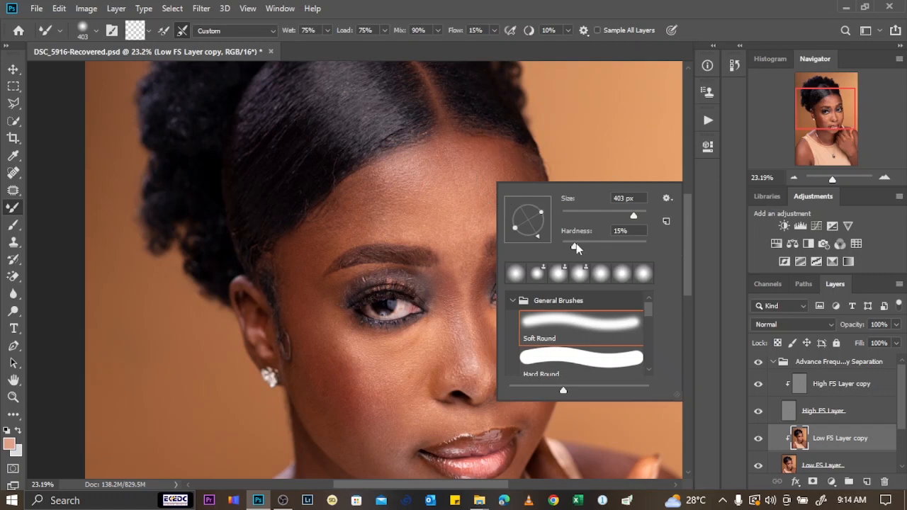
drag(576, 243, 569, 248)
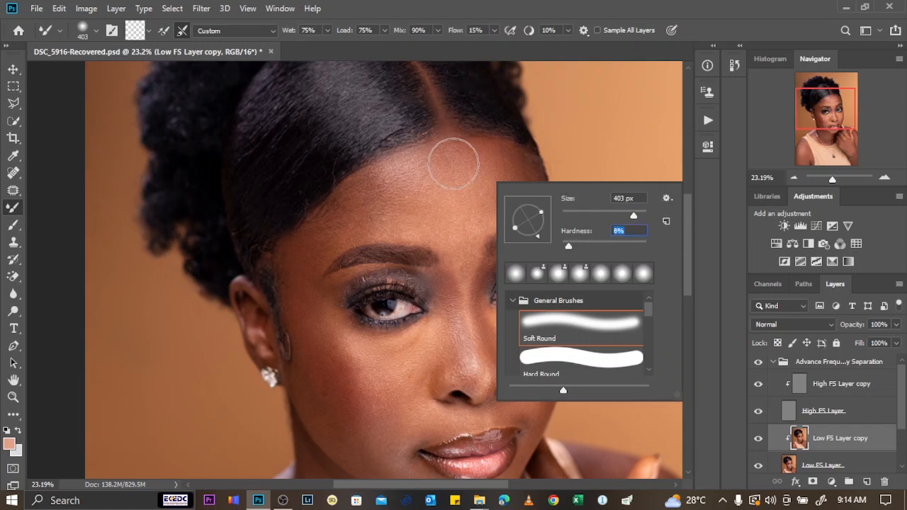
Blend the skin tones across the forehead on Low FS Layer copy with the Mixer Brush
click(453, 164)
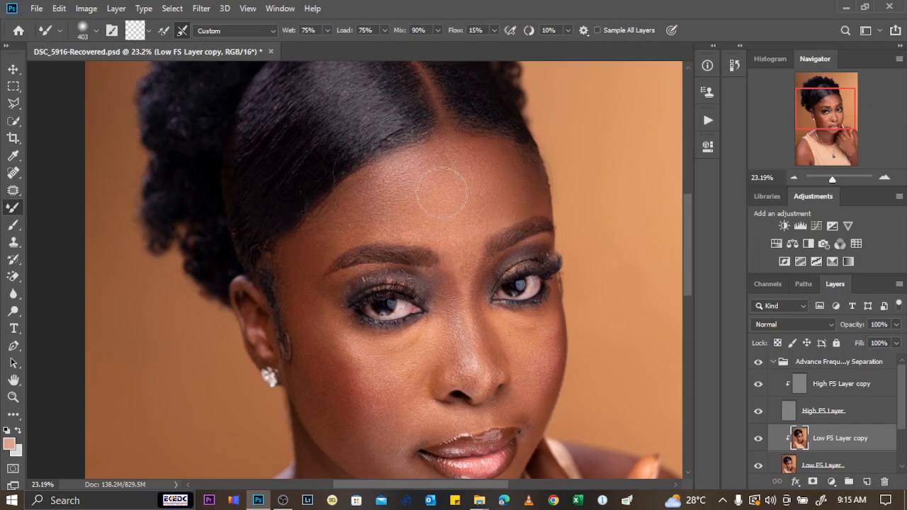
scroll(355, 160, up, 3)
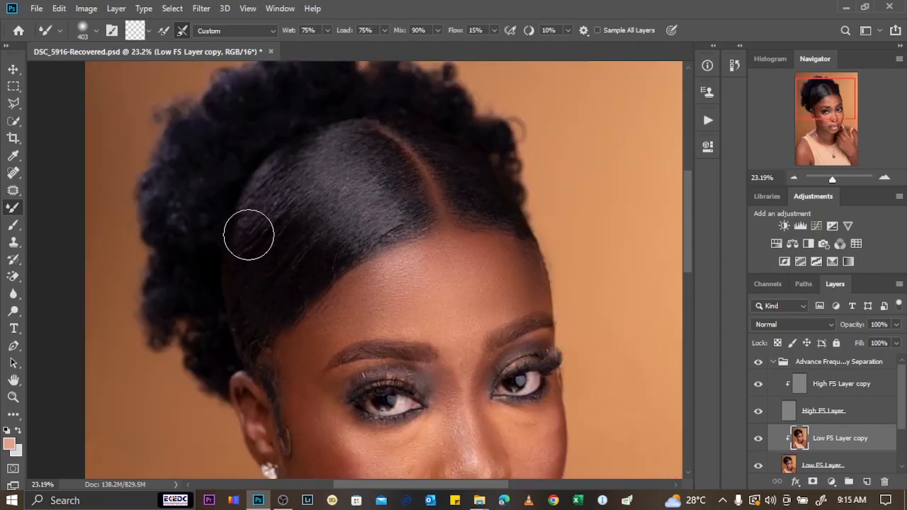
scroll(209, 366, down, 5)
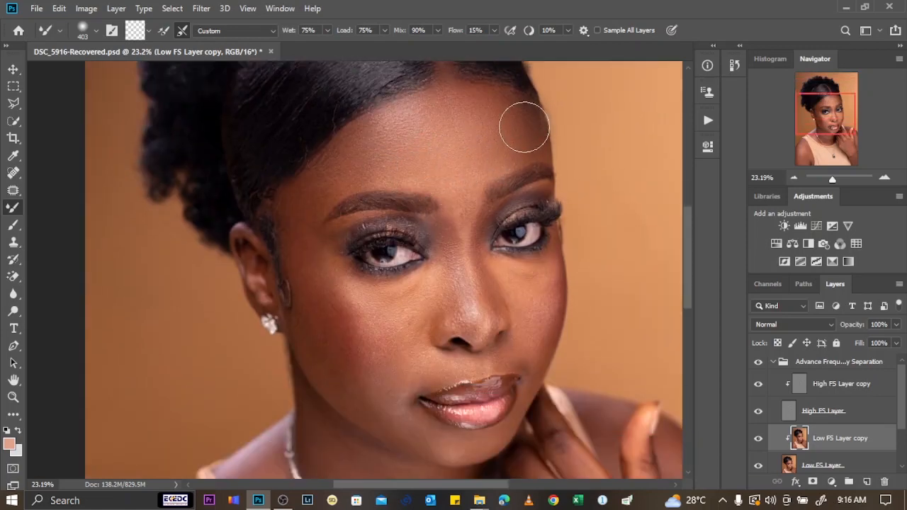
scroll(392, 167, down, 1)
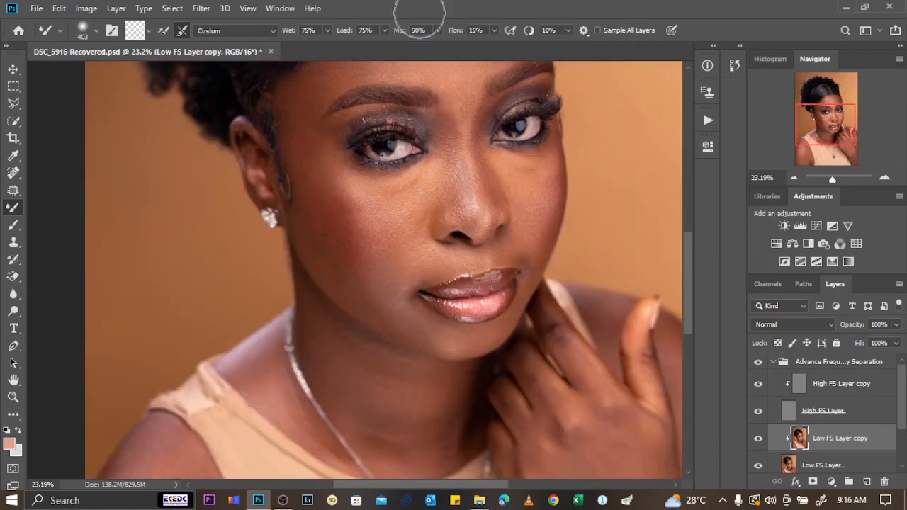
scroll(456, 124, up, 3)
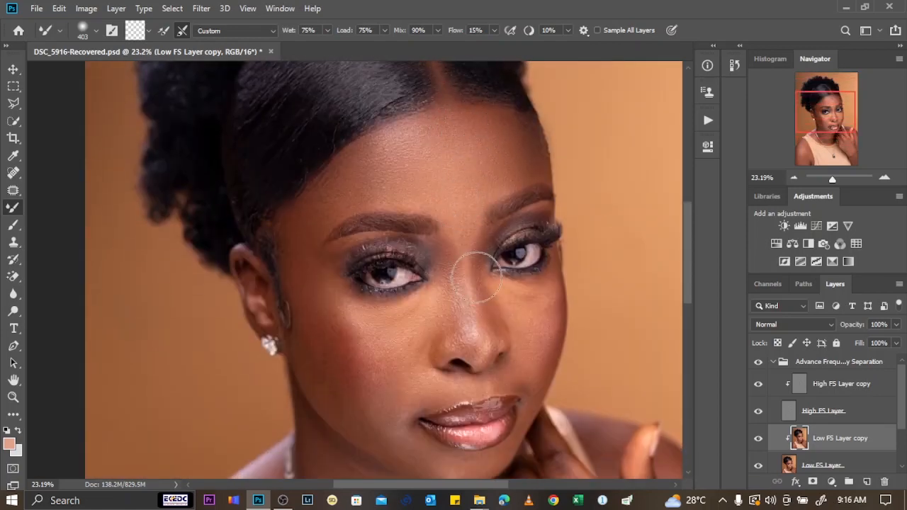
Blend the skin tones on the cheeks and under the eyes with the 403 px Mixer Brush
drag(320, 271, 333, 321)
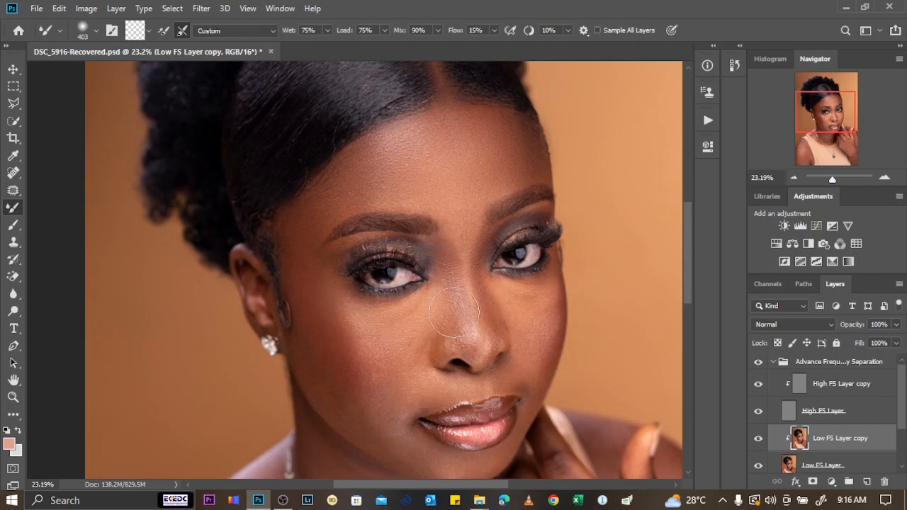
scroll(325, 270, down, 2)
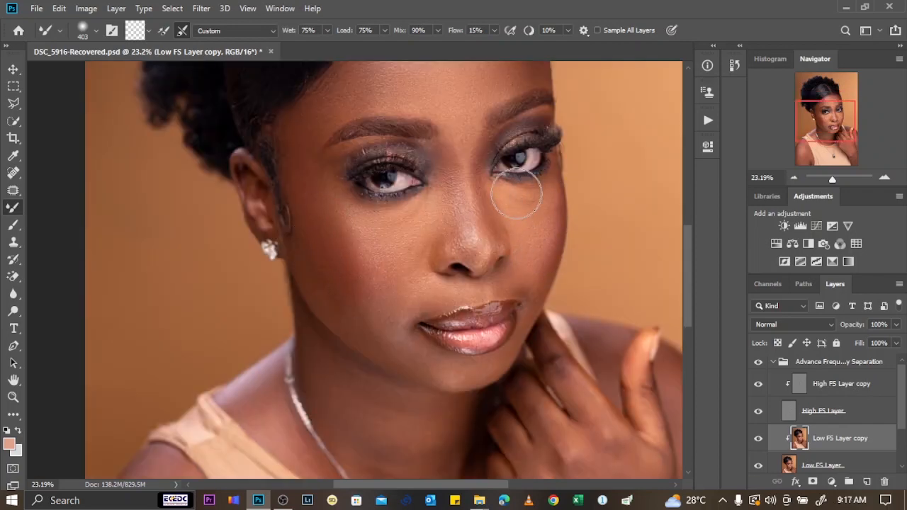
scroll(425, 340, up, 2)
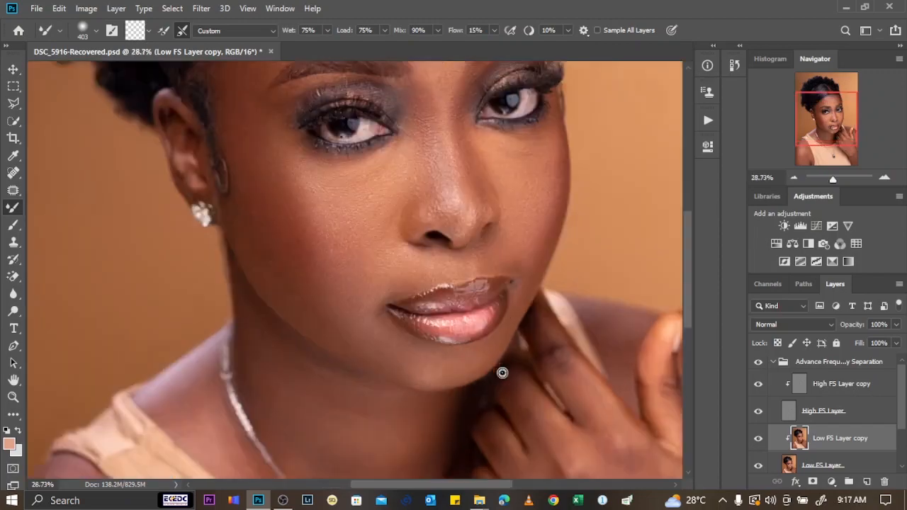
Reduce the Mixer Brush to 230 px and blend the skin tones around the mouth
scroll(378, 358, up, 3)
scroll(308, 151, up, 1)
scroll(308, 151, down, 5)
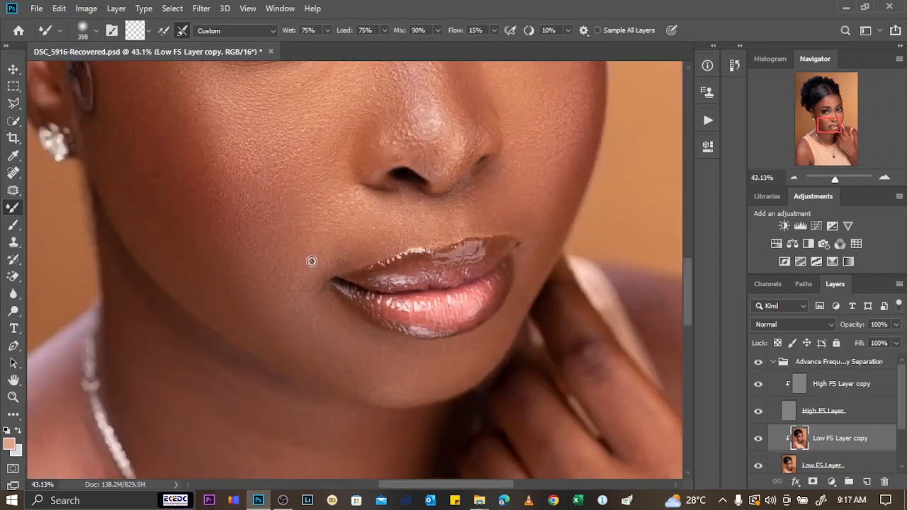
scroll(267, 143, up, 2)
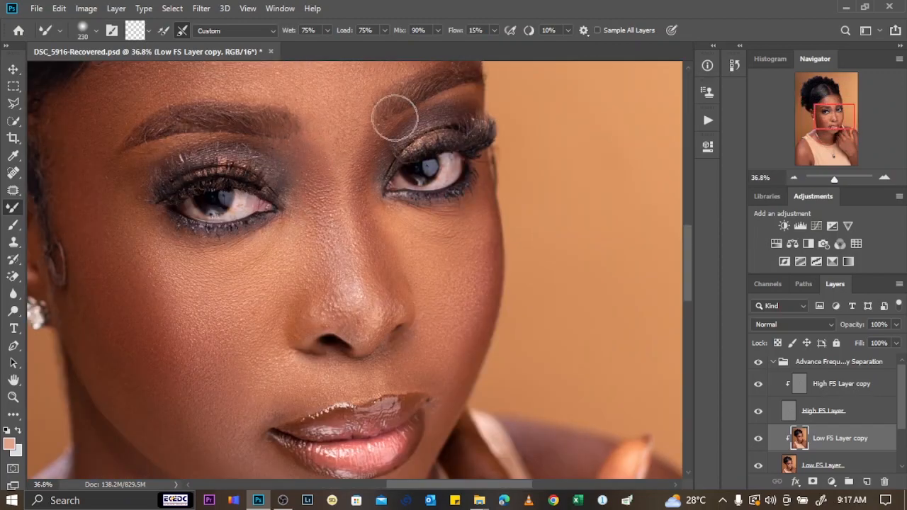
Patch the skin texture between the eyebrows on High FS Layer copy, and blend the brow and nose tones on Low FS Layer copy
scroll(346, 186, up, 3)
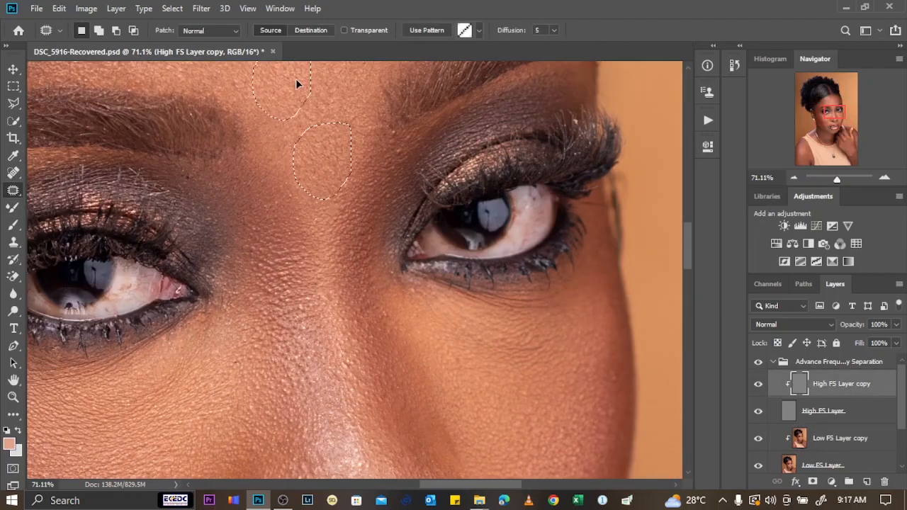
scroll(333, 128, down, 1)
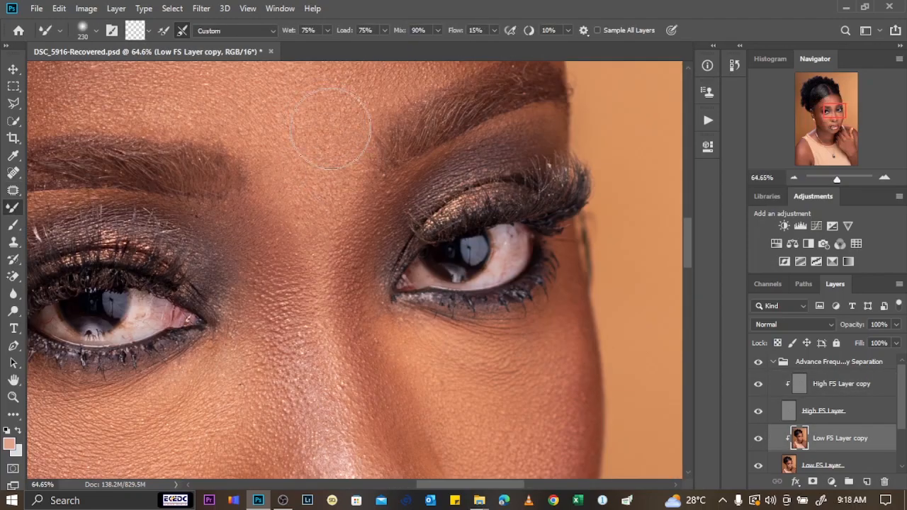
scroll(330, 128, down, 2)
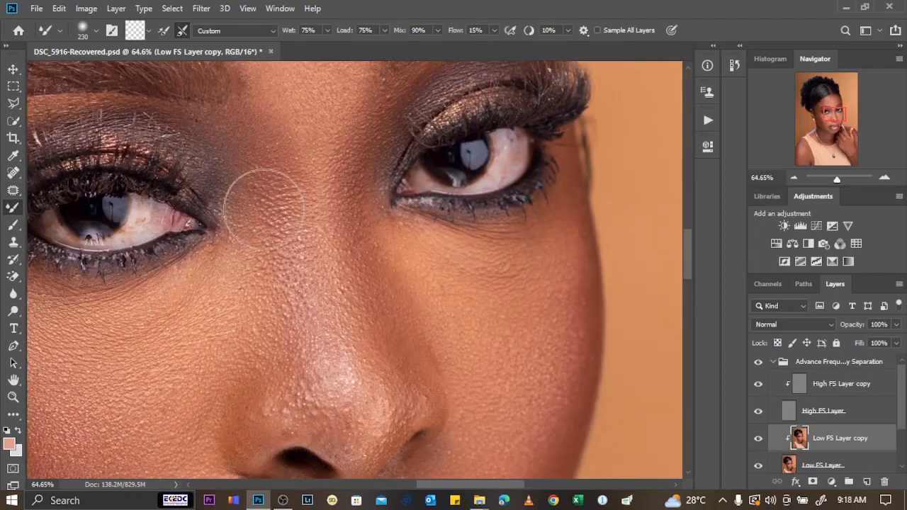
scroll(500, 212, down, 4)
scroll(404, 290, up, 1)
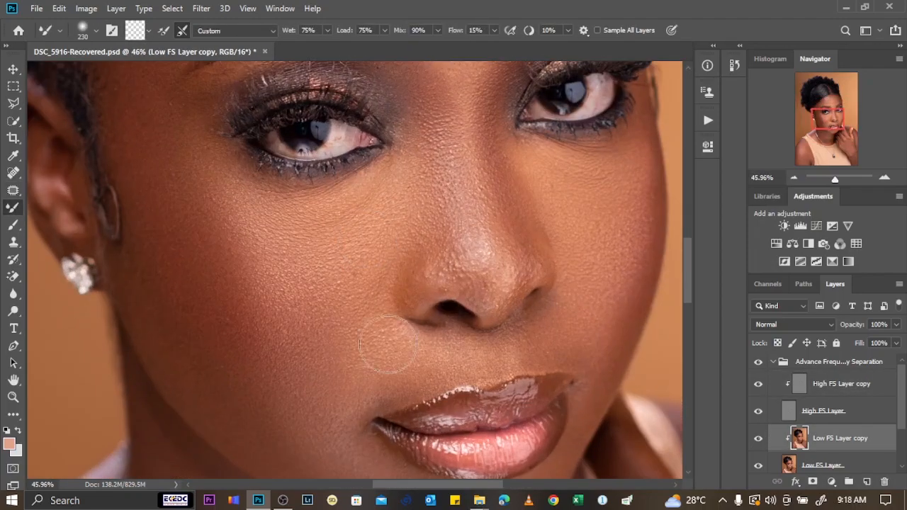
scroll(463, 231, down, 11)
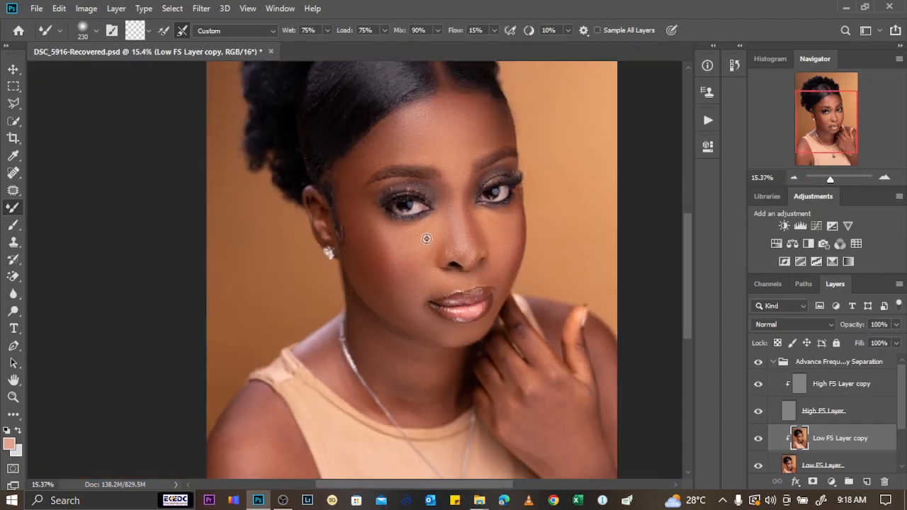
Compare the portrait with and without the Advance Frequency Separation group, checking the whole image and the face up close
scroll(452, 199, up, 9)
alt+right_click(453, 147)
scroll(473, 219, down, 2)
click(758, 362)
click(758, 362)
scroll(342, 182, down, 13)
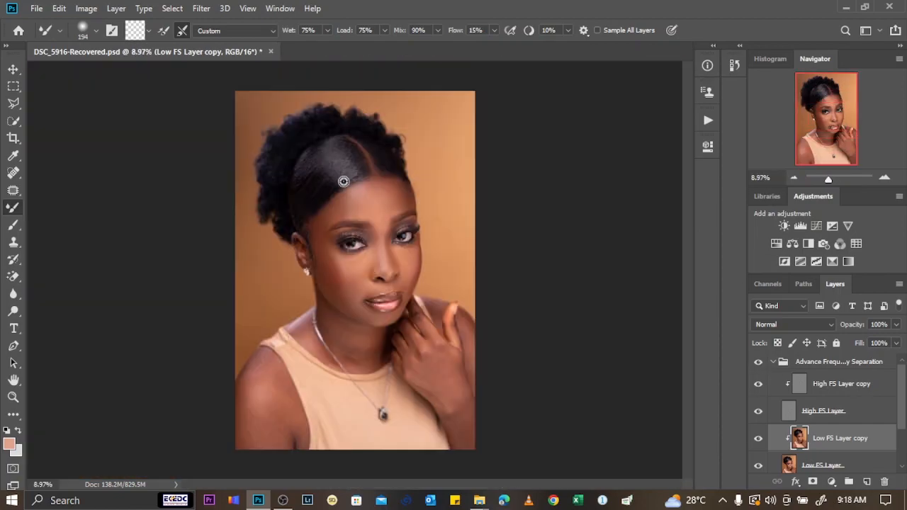
scroll(342, 182, up, 6)
click(758, 362)
click(759, 362)
scroll(361, 227, up, 7)
scroll(361, 227, up, 3)
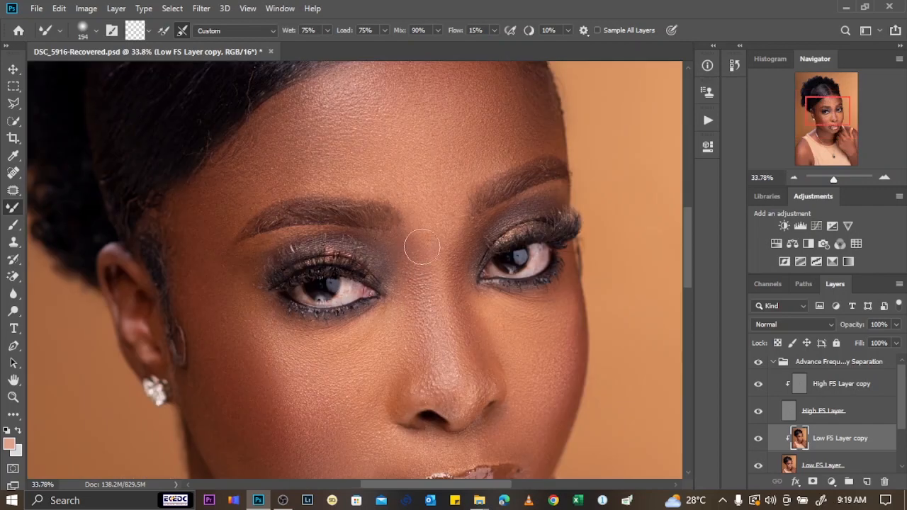
scroll(425, 322, down, 12)
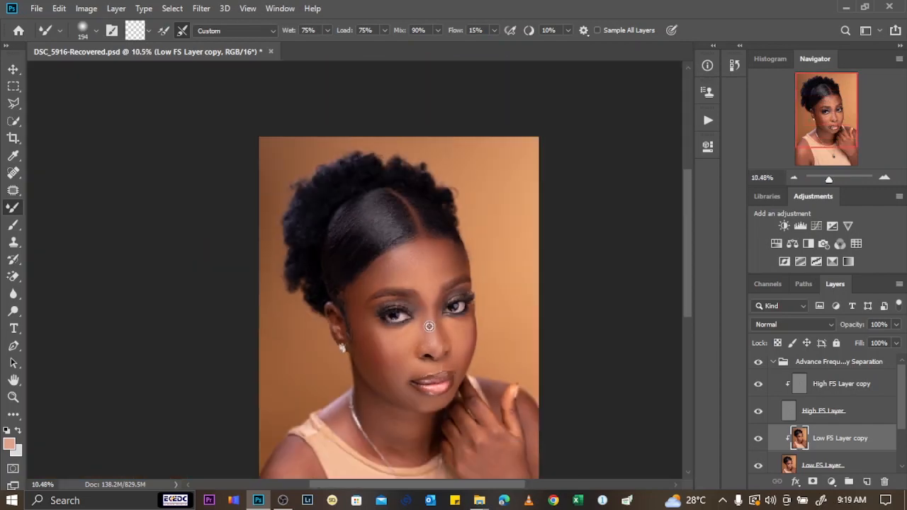
Blend the skin tones on the neck and along the neckline on Low FS Layer copy with a 388 px Mixer Brush
drag(364, 409, 269, 220)
scroll(271, 218, up, 11)
alt+right_click(411, 265)
mouse_move(414, 261)
mouse_down()
mouse_move(383, 322)
mouse_move(376, 383)
mouse_move(313, 212)
mouse_move(392, 269)
mouse_move(365, 290)
mouse_move(281, 230)
mouse_move(273, 187)
mouse_up()
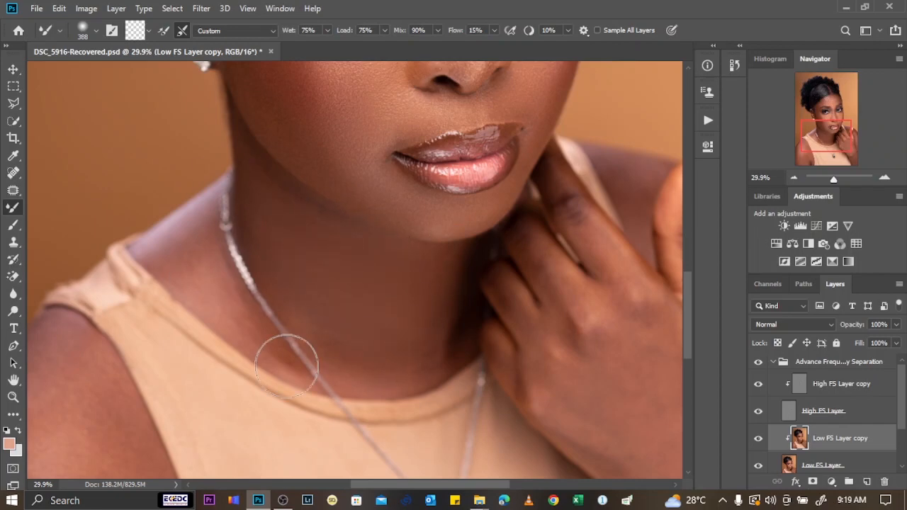
drag(287, 370, 277, 341)
Enlarge the Mixer Brush to 641 px and blend the skin tones on the bare upper arm beside the armhole
scroll(396, 350, down, 7)
scroll(283, 425, up, 6)
alt+right_click(353, 449)
scroll(354, 449, down, 3)
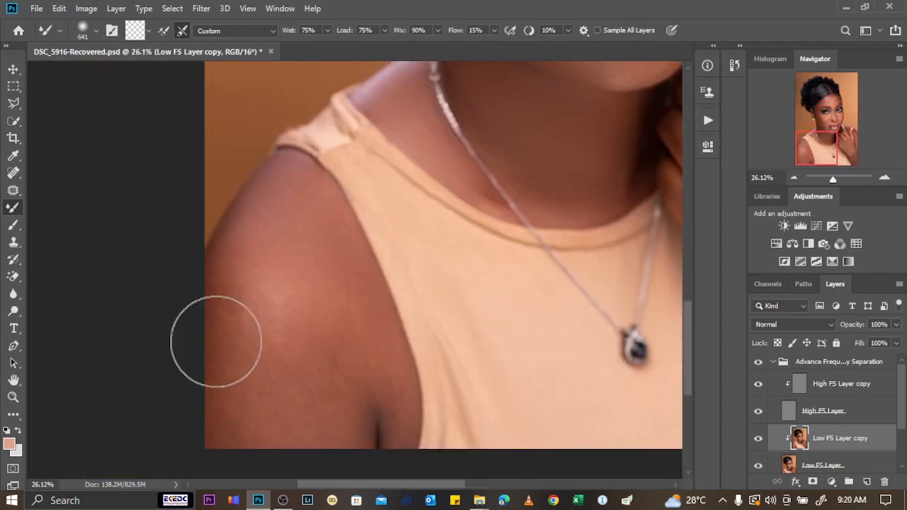
mouse_move(217, 342)
mouse_down()
mouse_move(286, 396)
mouse_move(308, 300)
mouse_up()
Smooth the arm's outer edge and the shoulder below the strap with the Mixer Brush at 266 px and 404 px
alt+right_click(278, 199)
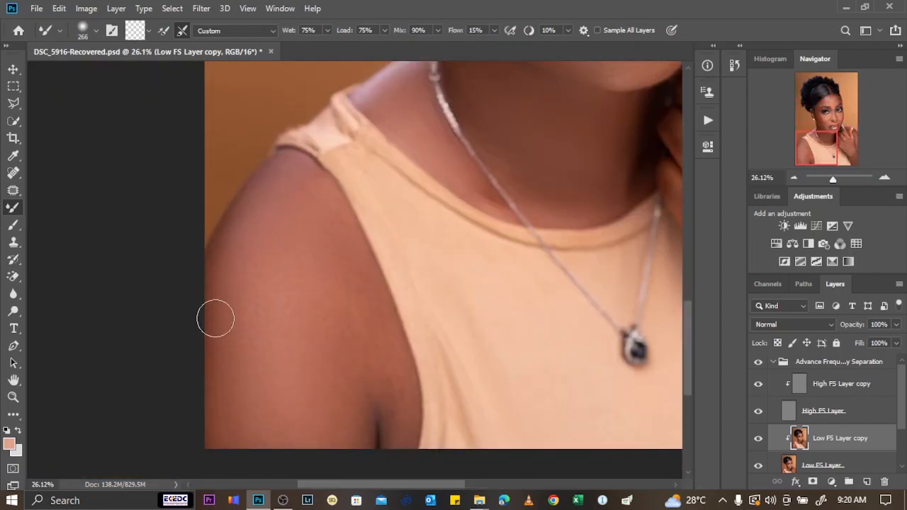
alt+right_click(276, 195)
mouse_move(336, 235)
mouse_down()
mouse_move(365, 420)
mouse_move(305, 166)
mouse_up()
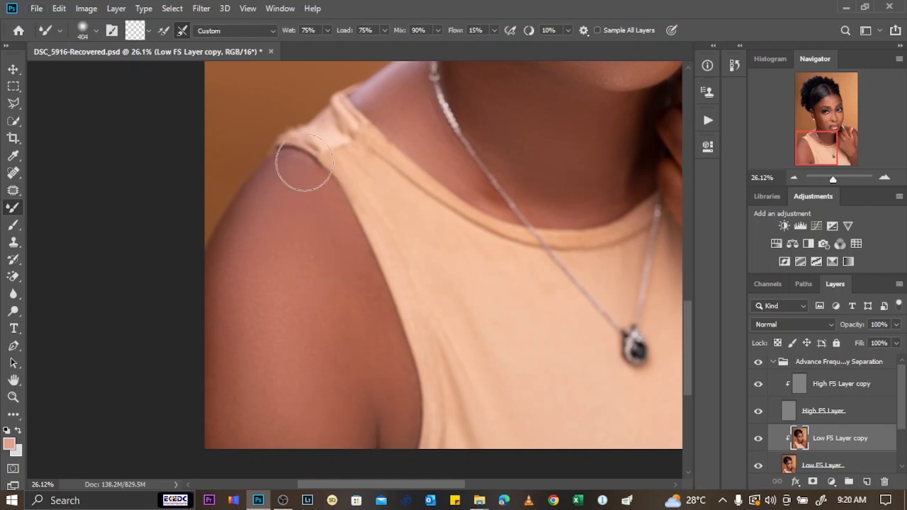
alt+right_click(245, 294)
drag(245, 293, 251, 351)
Blend the skin tones on the fingers, thumb, back of the hand and wrist, varying the Mixer Brush from 128 to 400 px
scroll(251, 352, down, 5)
scroll(488, 397, up, 6)
alt+right_click(393, 312)
mouse_move(392, 313)
mouse_down()
mouse_move(465, 320)
mouse_move(354, 248)
mouse_move(382, 339)
mouse_move(320, 302)
mouse_move(306, 343)
mouse_move(311, 432)
mouse_move(402, 309)
mouse_up()
scroll(402, 308, down, 2)
alt+right_click(440, 126)
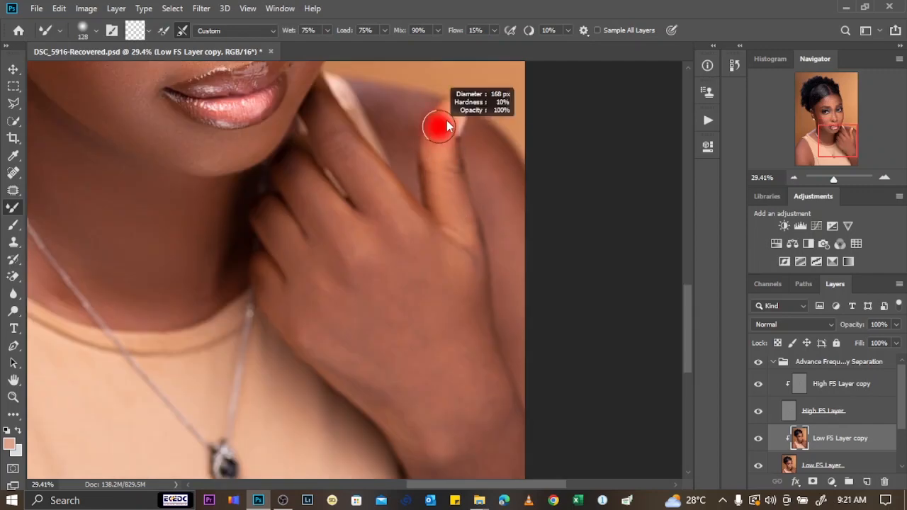
scroll(440, 287, down, 2)
alt+right_click(324, 199)
scroll(476, 198, down, 1)
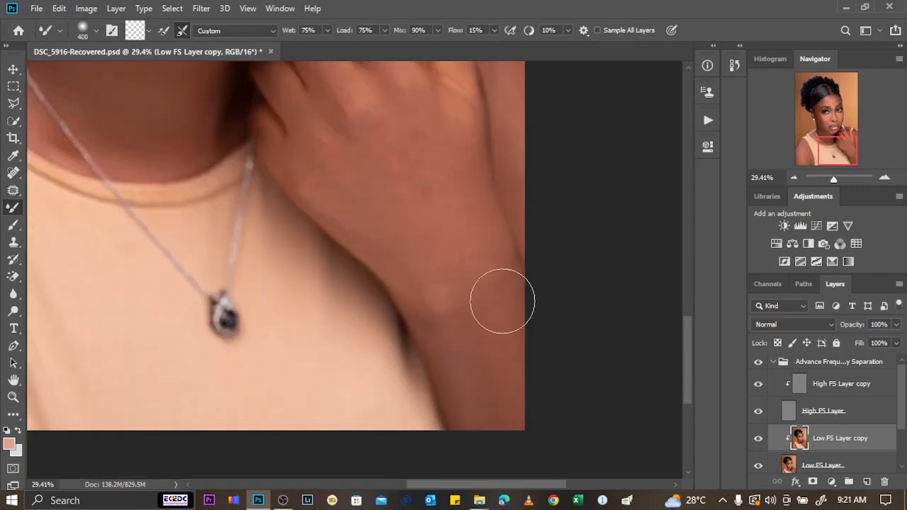
Blend the skin tones on the shoulder behind the raised hand at 304 px, and enlarge the Mixer Brush to 381 px
scroll(501, 300, up, 3)
alt+right_click(470, 226)
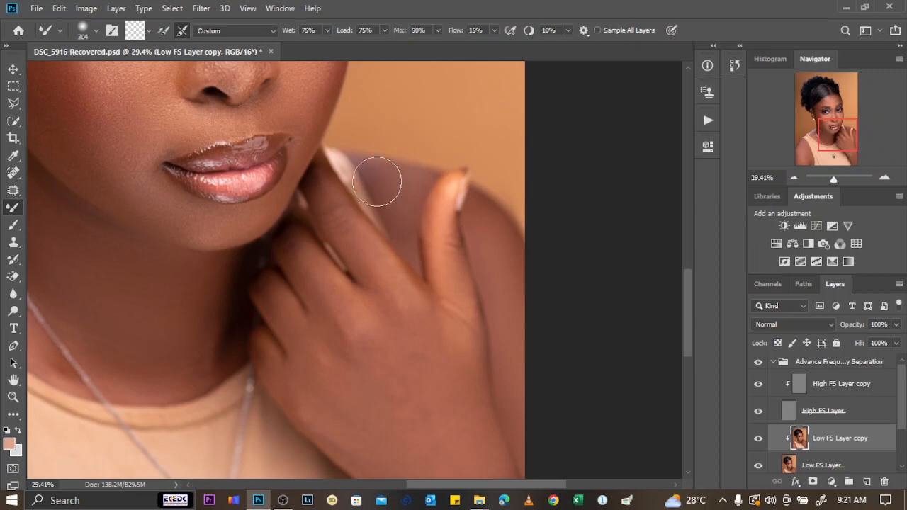
drag(447, 240, 377, 202)
scroll(361, 210, down, 5)
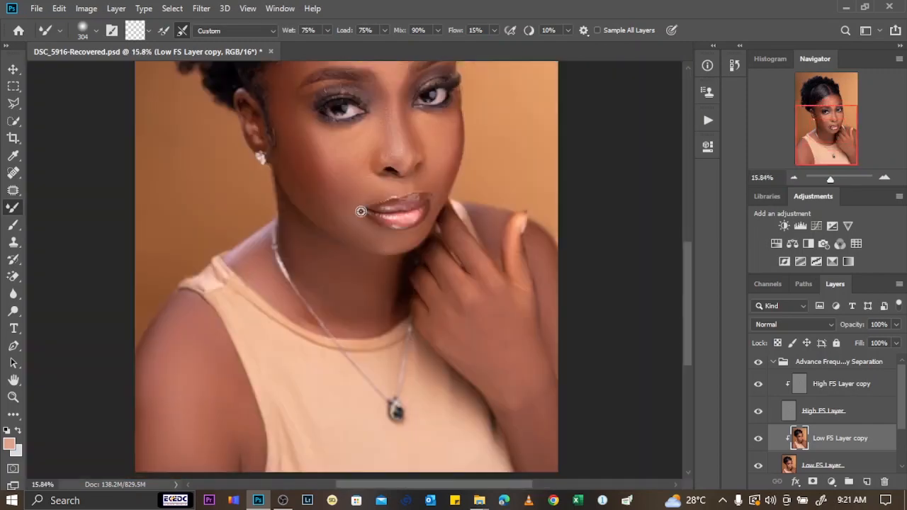
scroll(354, 255, up, 5)
alt+right_click(202, 283)
scroll(280, 193, down, 1)
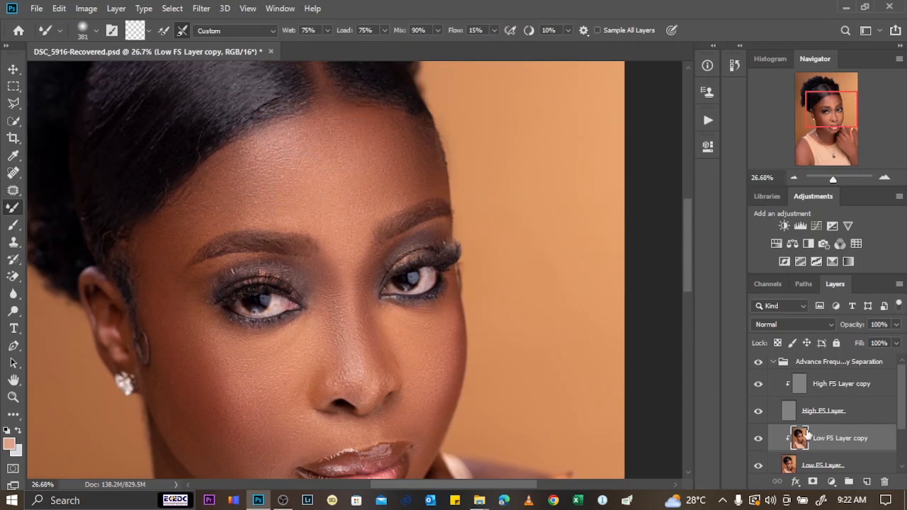
Duplicate Low FS Layer copy as an unclipped layer and leave the duplicate visible
drag(804, 440, 805, 440)
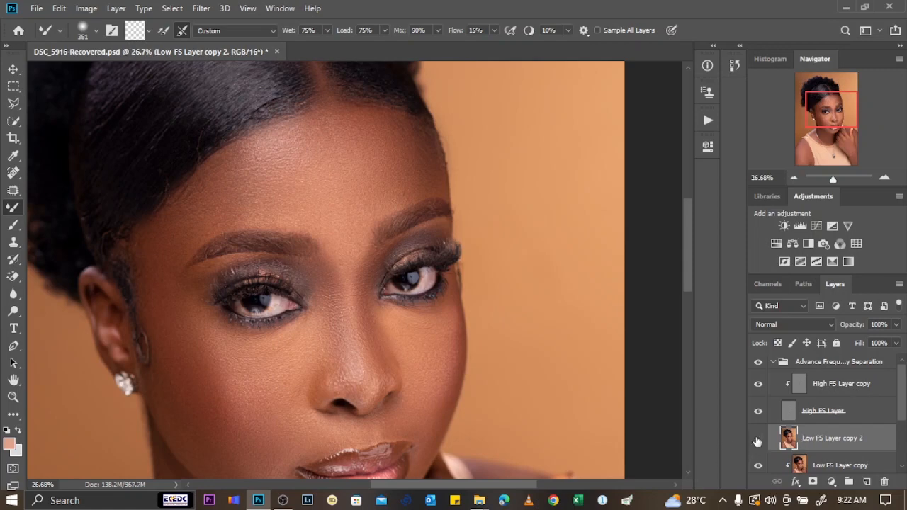
click(757, 440)
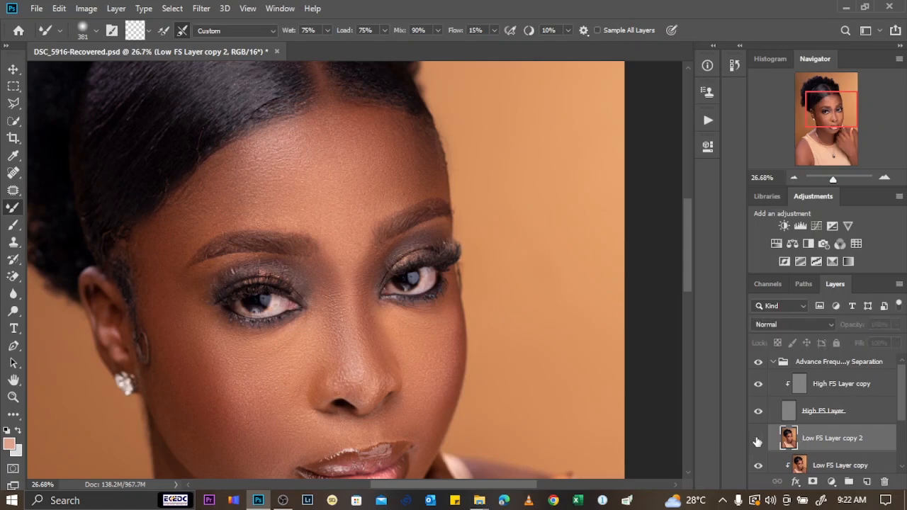
click(202, 8)
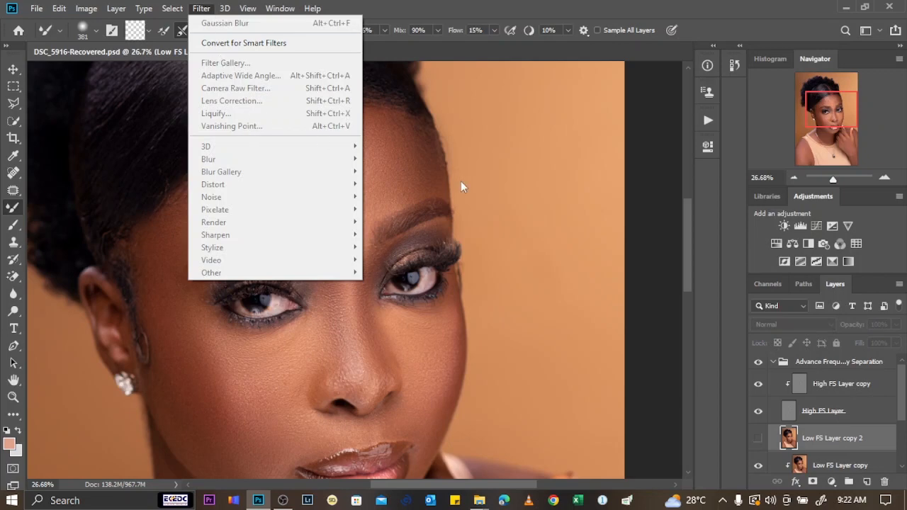
click(758, 438)
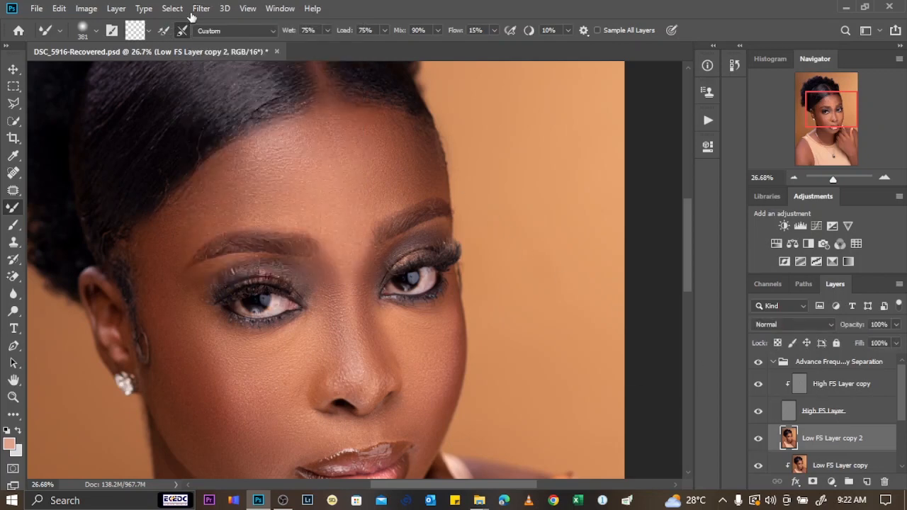
Apply a Gaussian Blur with a 16.6 pixel radius to Low FS Layer copy 2
click(194, 10)
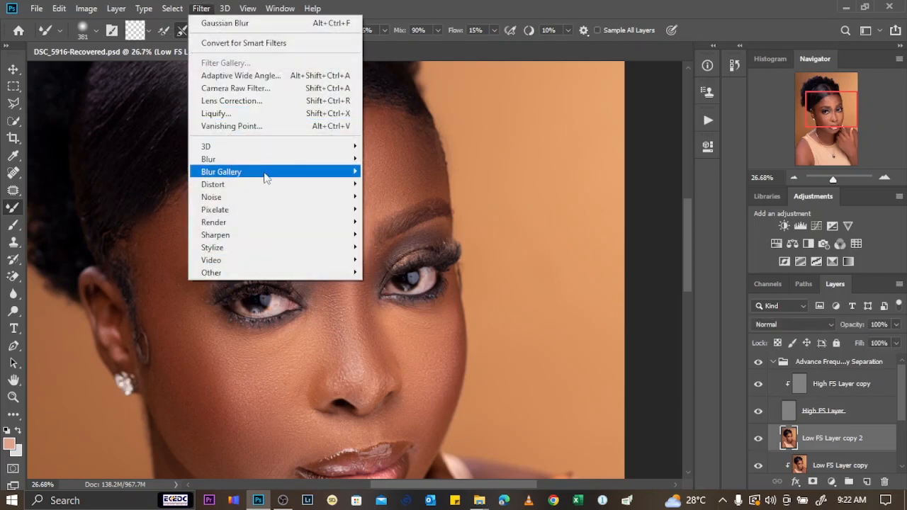
mouse_move(304, 158)
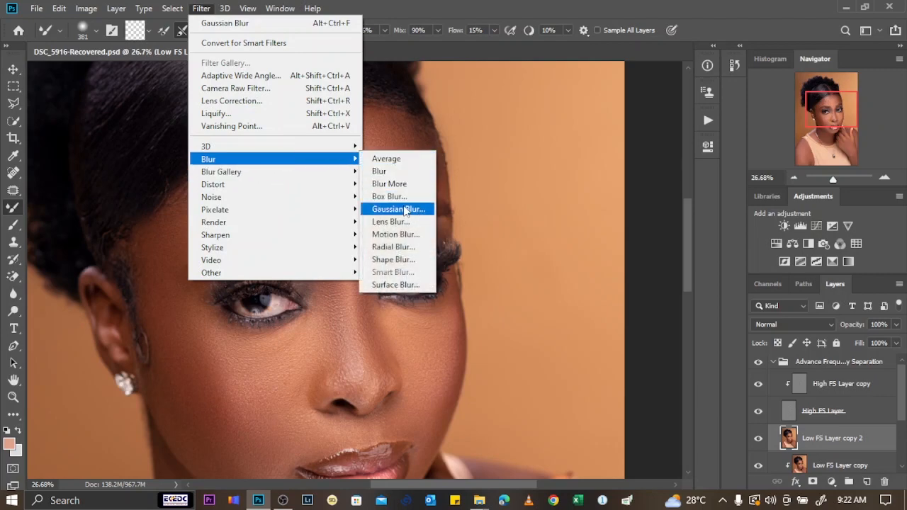
click(399, 209)
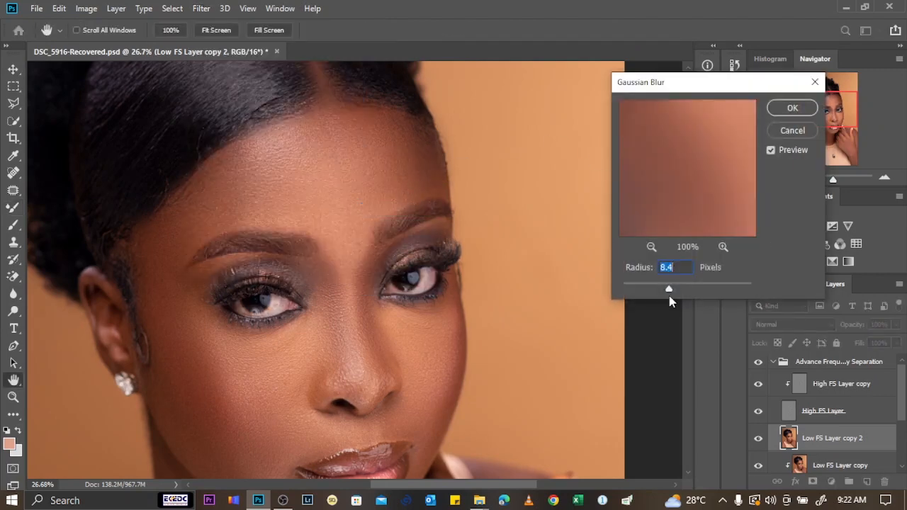
drag(668, 286, 678, 287)
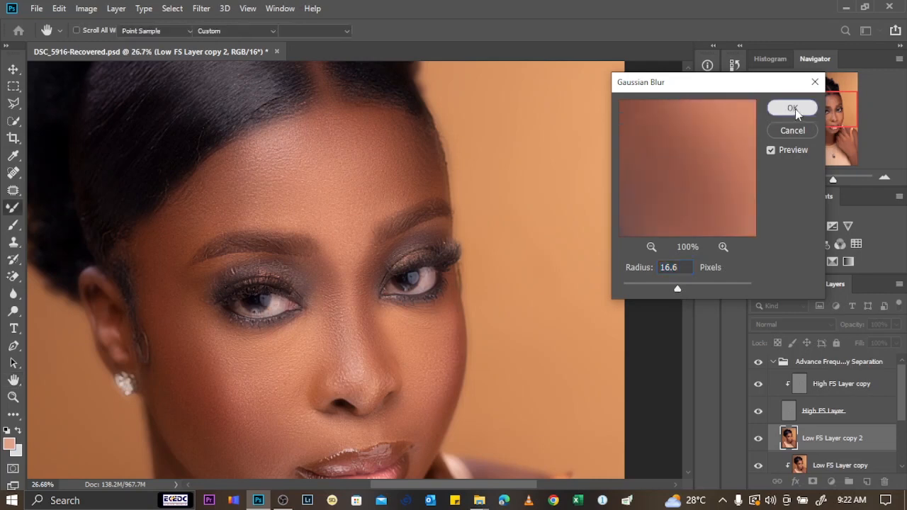
click(792, 108)
Hide Low FS Layer copy 2 behind a black layer mask and set the regular Brush's flow to 18%
key(b)
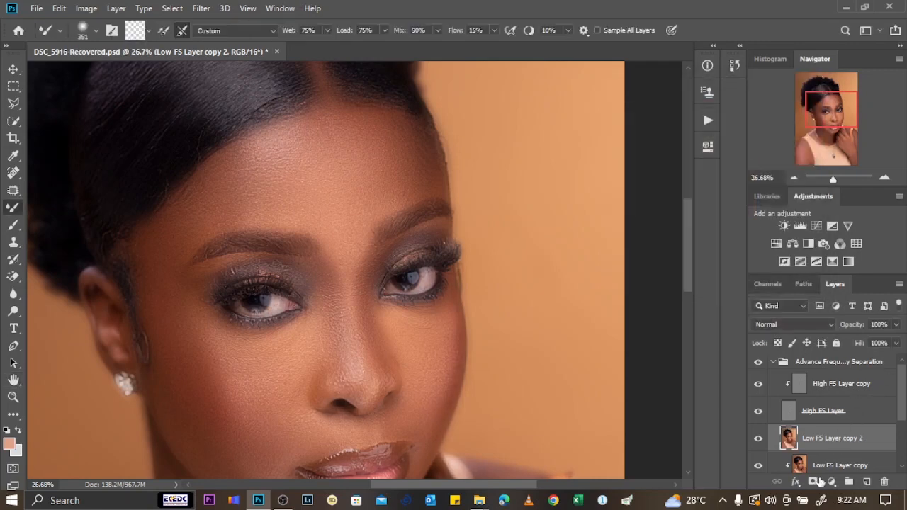
alt+click(812, 482)
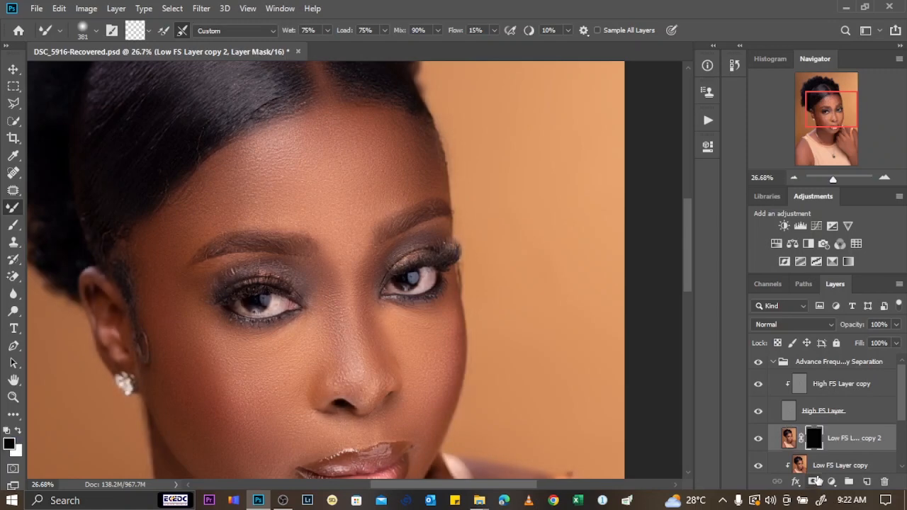
click(12, 224)
click(389, 30)
drag(391, 45, 356, 51)
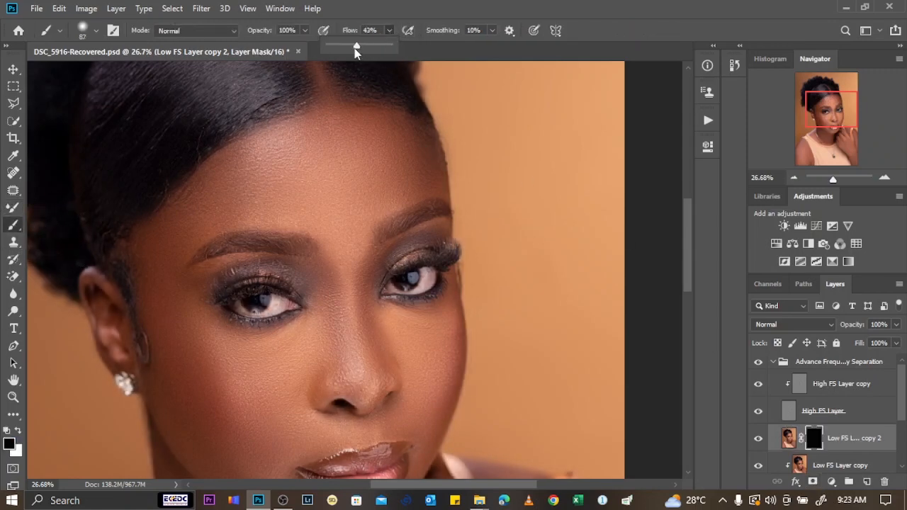
Paint white on the mask over the forehead, nose and cheeks with a 551 px brush, and compare with the layer hidden
mouse_move(307, 132)
mouse_down()
mouse_move(370, 138)
mouse_move(387, 158)
mouse_up()
key(x)
scroll(314, 156, down, 1)
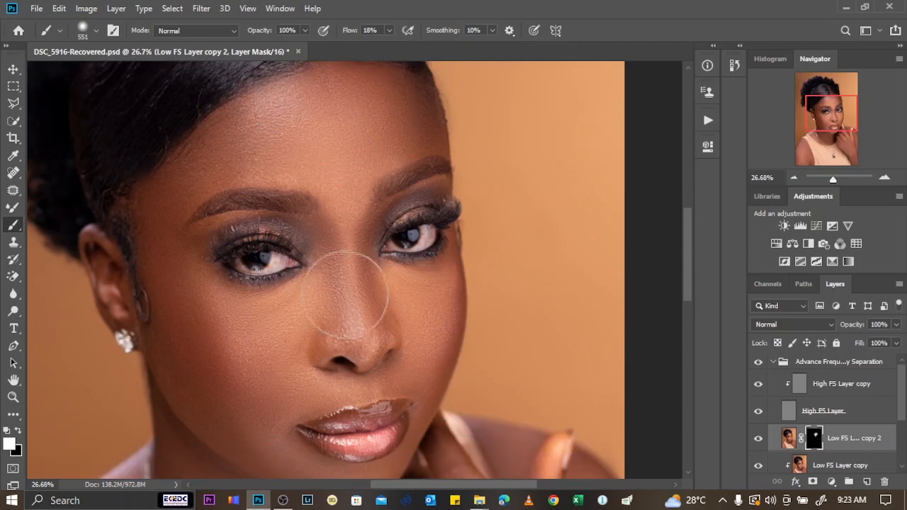
scroll(223, 177, down, 2)
scroll(279, 287, up, 2)
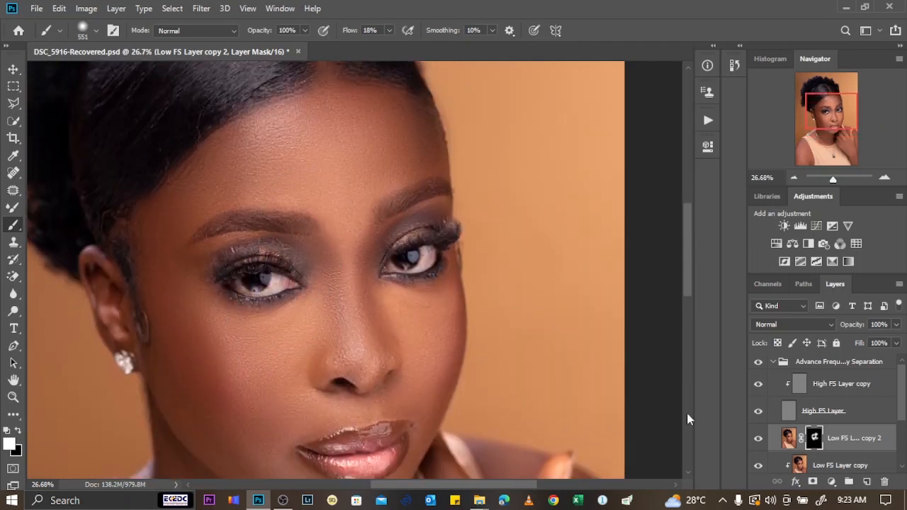
click(758, 438)
click(760, 438)
Reduce the brush to 506 px and reveal the blur on the lower cheeks and chin on the mask
scroll(326, 245, down, 2)
alt+right_click(326, 245)
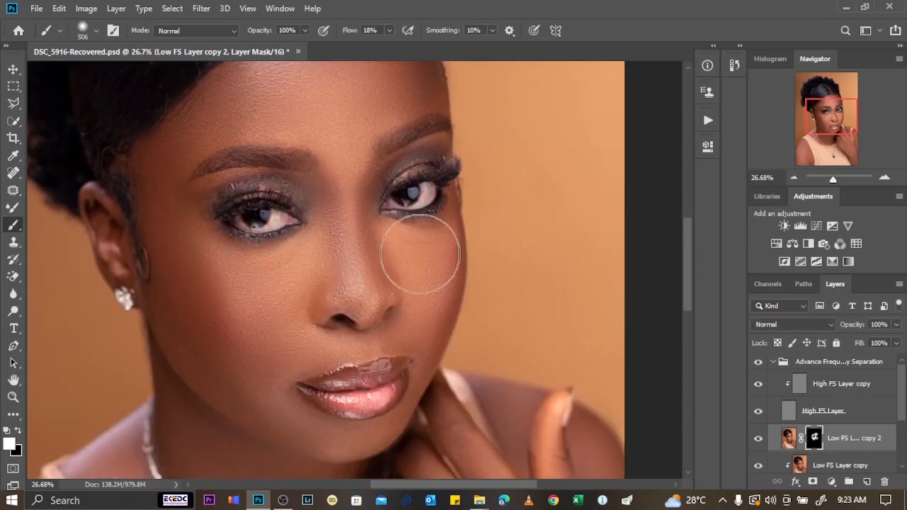
scroll(421, 257, down, 2)
mouse_move(298, 335)
mouse_down()
mouse_move(353, 351)
mouse_move(375, 400)
mouse_up()
alt+scroll(439, 283, down, 5)
alt+scroll(441, 281, up, 3)
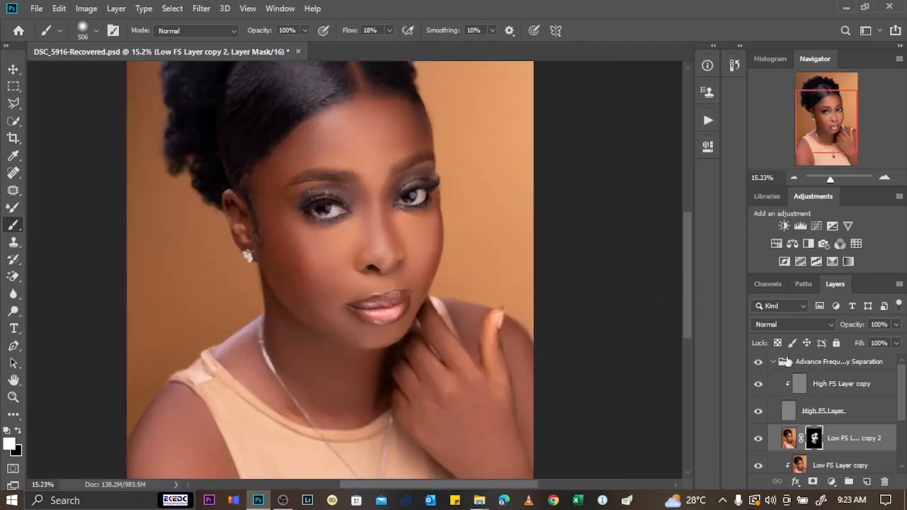
Collapse the Advance Frequency Separation group and compare the portrait with and without it
click(775, 362)
click(757, 363)
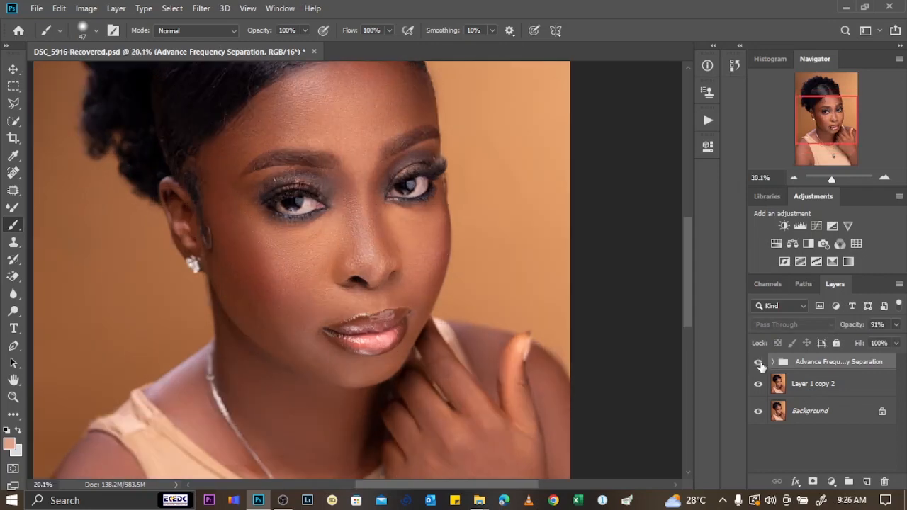
click(758, 363)
Run the White eyes and teeth action to add its masked group above the frequency separation group
click(706, 120)
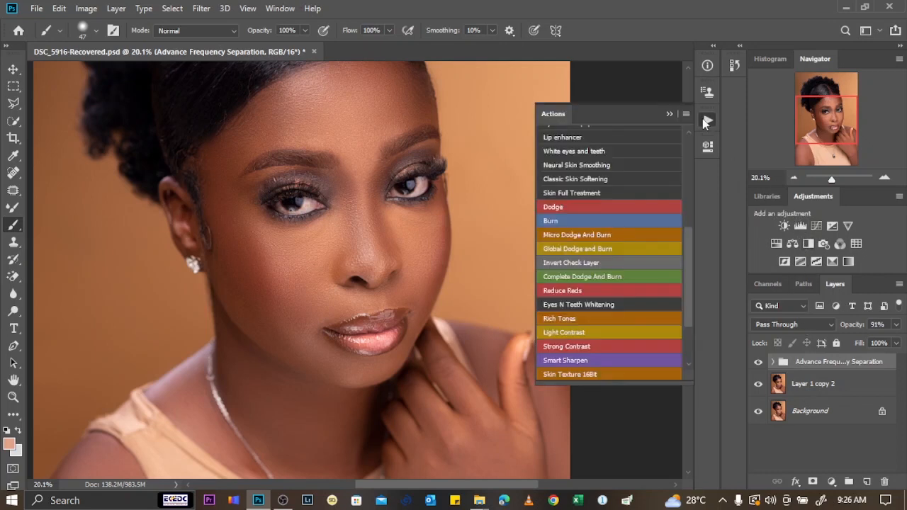
click(594, 153)
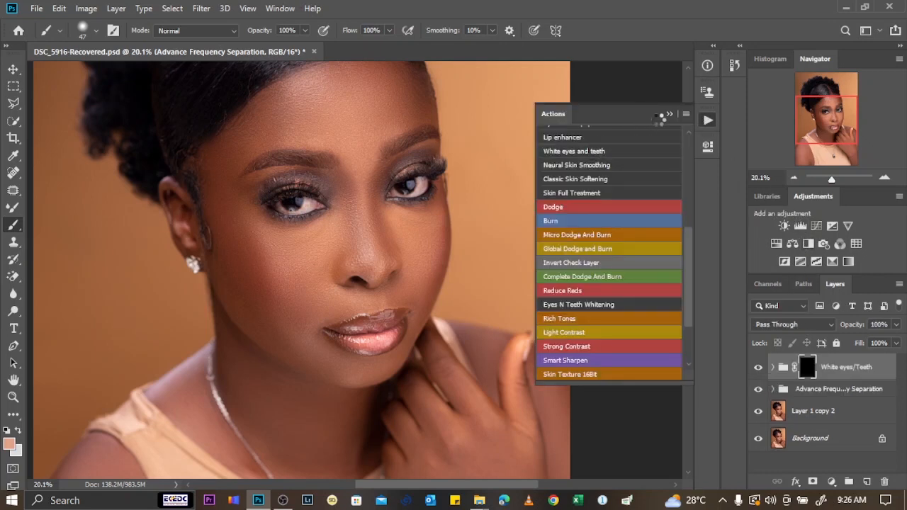
click(669, 114)
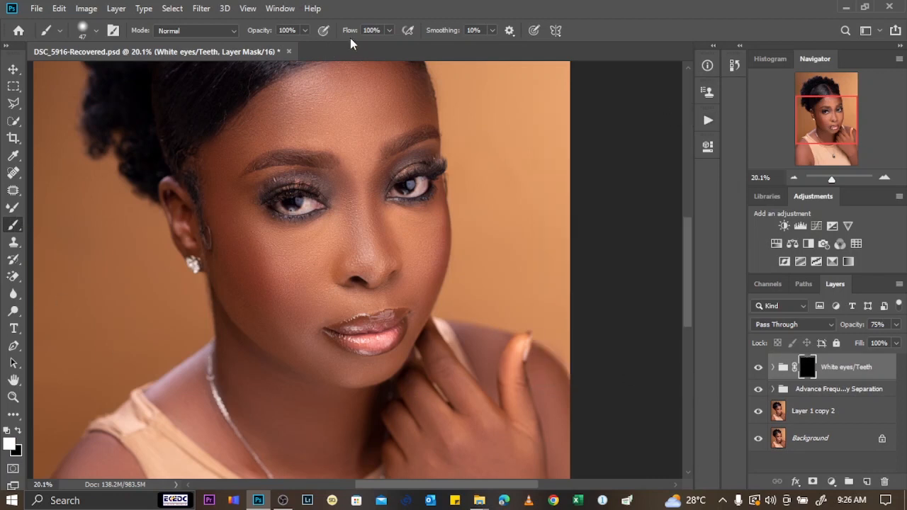
Enlarge the brush to 57 px and paint white on the White eyes/Teeth mask over the eye nearer the visible ear
click(389, 31)
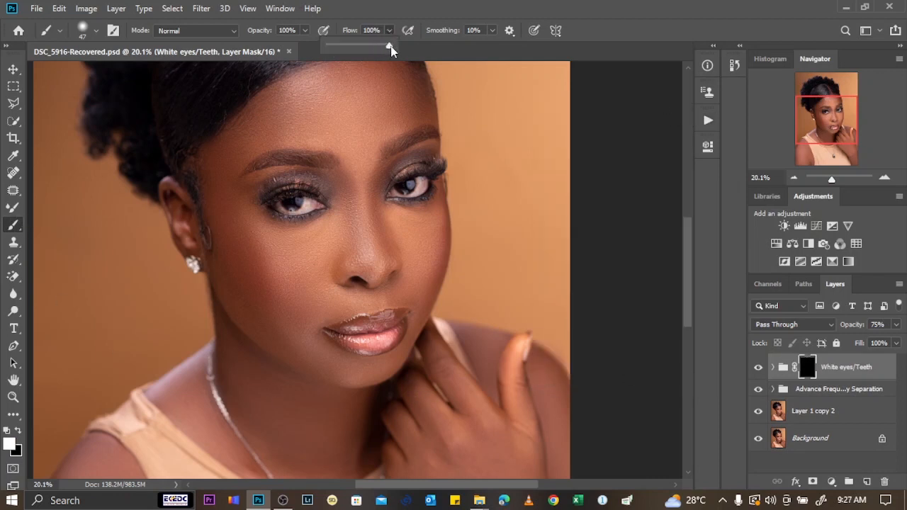
scroll(287, 206, up, 10)
key(bracketright)
mouse_move(257, 205)
mouse_down()
mouse_move(279, 227)
mouse_move(403, 209)
mouse_move(354, 224)
mouse_move(271, 192)
mouse_move(345, 192)
mouse_move(277, 224)
mouse_up()
key(x)
scroll(277, 225, down, 5)
Reveal the whitening on the white of the other eye, and clean up the spill over its upper lid with black
scroll(550, 178, up, 8)
key(x)
mouse_move(549, 178)
mouse_down()
mouse_move(574, 148)
mouse_move(519, 199)
mouse_move(443, 213)
mouse_move(382, 209)
mouse_up()
key(x)
key(x)
mouse_move(506, 143)
mouse_down()
mouse_move(548, 140)
mouse_move(427, 216)
mouse_move(442, 256)
mouse_move(566, 224)
mouse_move(480, 109)
mouse_up()
key(x)
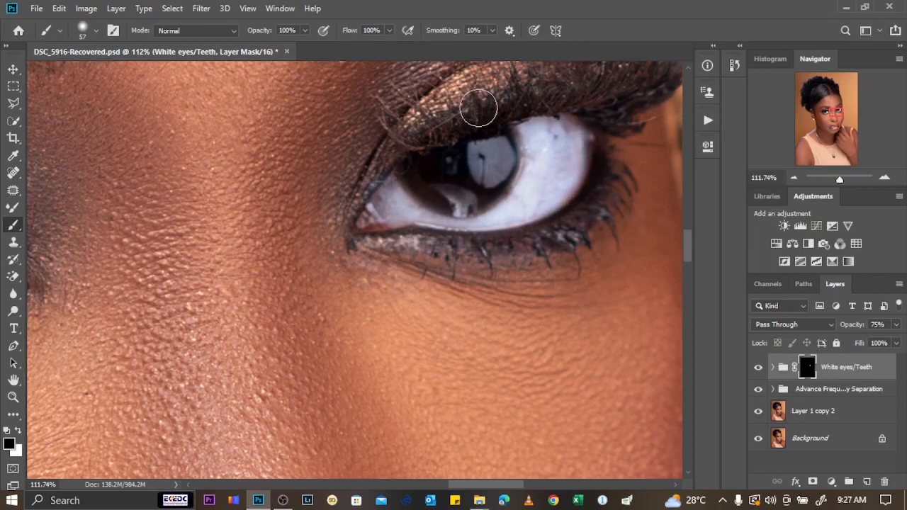
Lower the White eyes/Teeth group's opacity to 55%
scroll(525, 227, down, 8)
key(x)
click(895, 325)
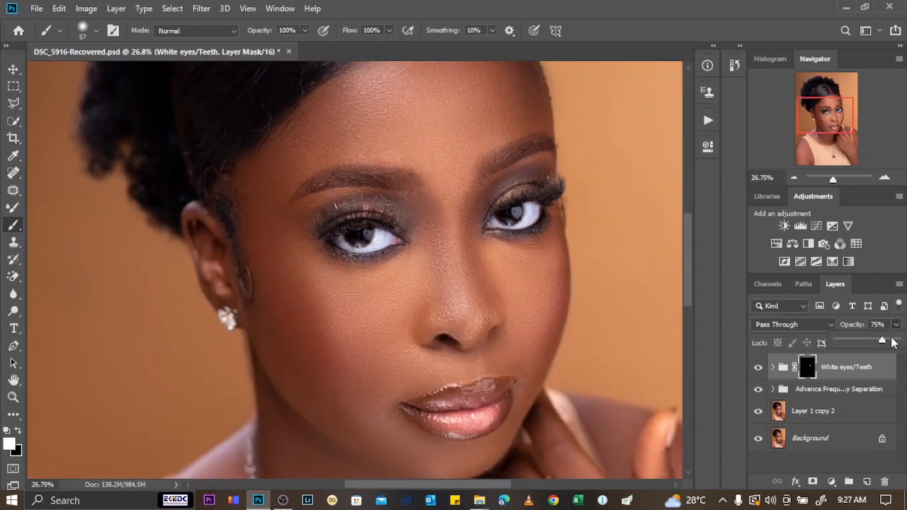
drag(877, 345, 871, 347)
scroll(393, 244, down, 5)
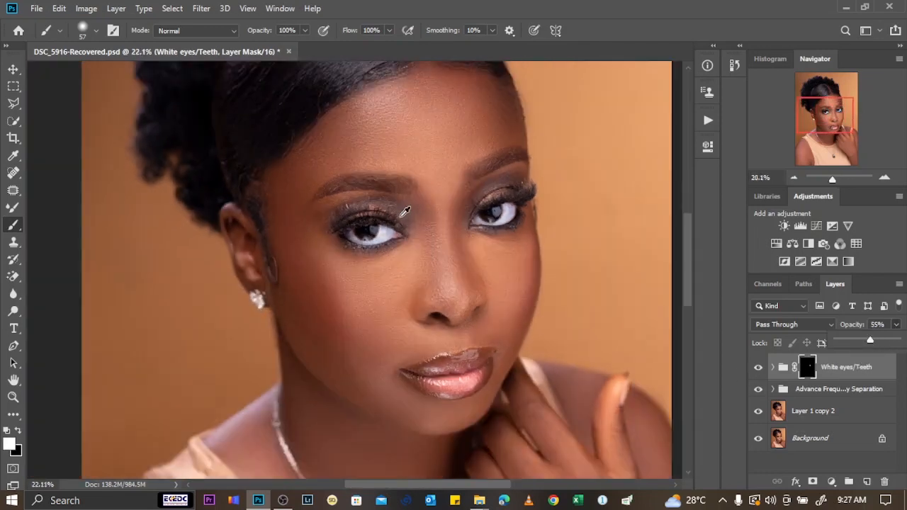
Select the woman on the Layer 1 copy 2 layer with Select Subject
scroll(393, 245, up, 1)
scroll(393, 245, up, 1)
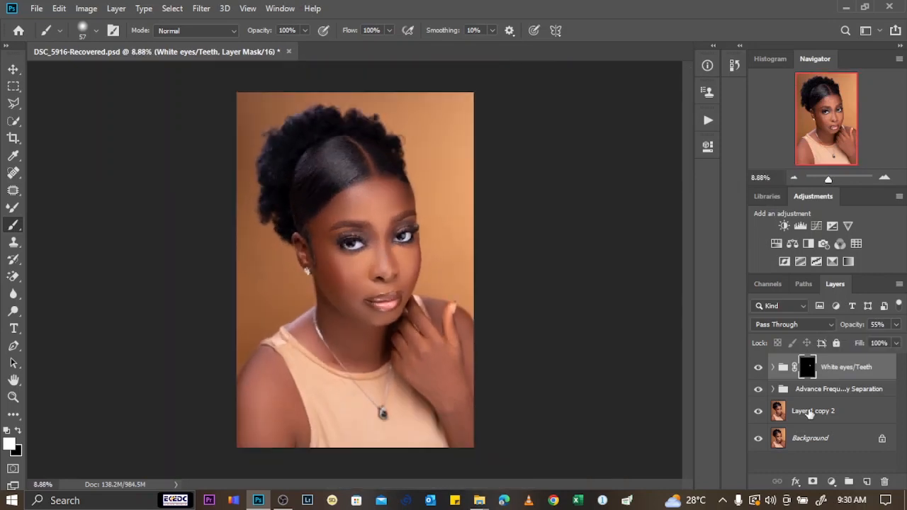
click(800, 411)
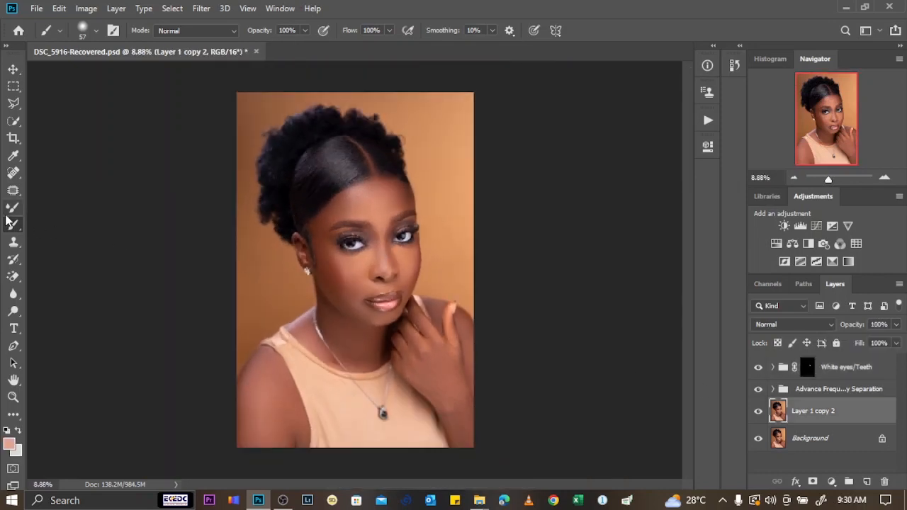
click(13, 120)
click(338, 32)
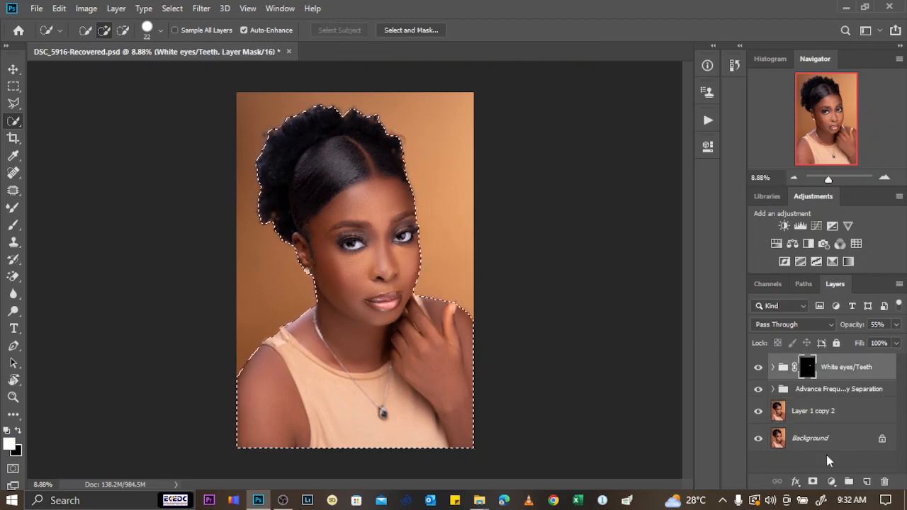
Add a Solid Color fill layer in cfa28a above the White eyes/Teeth group, masked by the subject selection
click(834, 483)
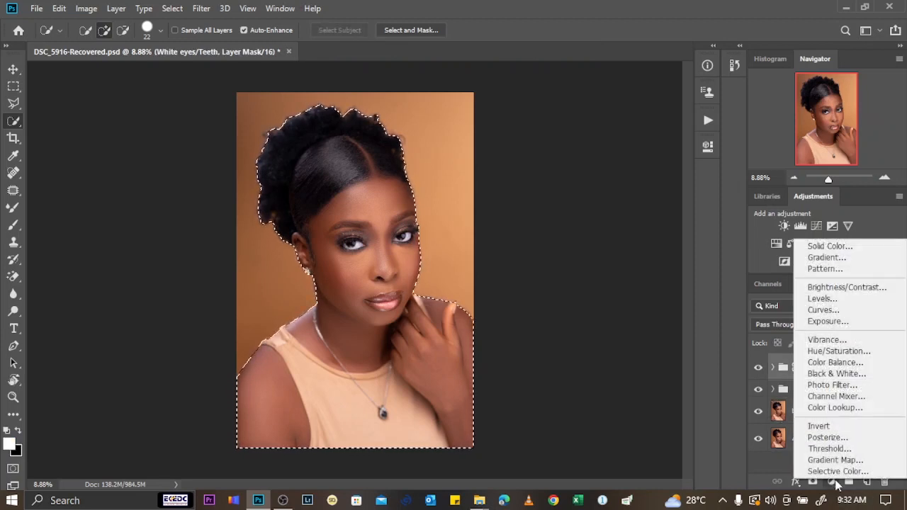
click(850, 245)
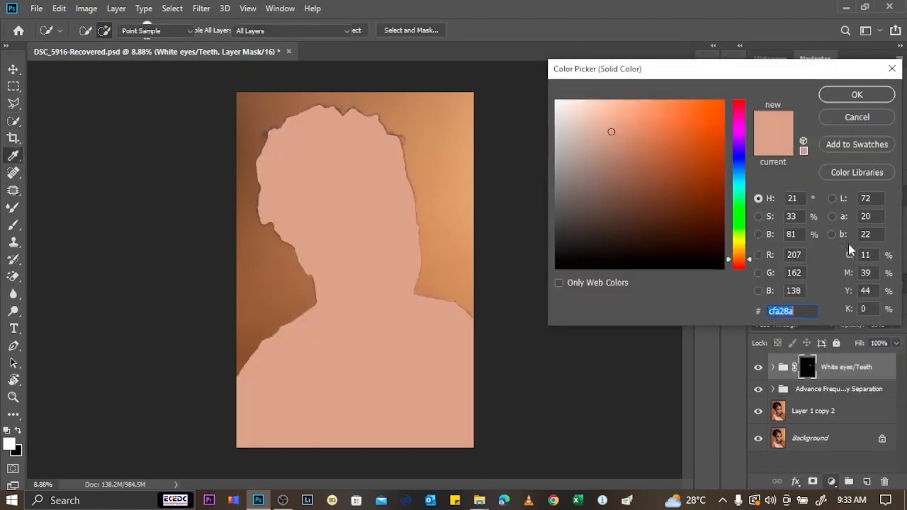
click(854, 99)
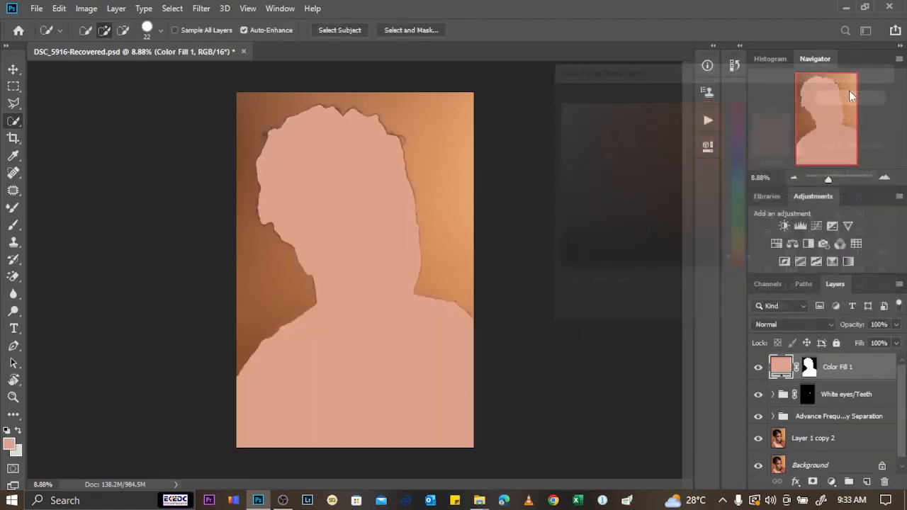
Invert the Color Fill 1 mask so the colour covers only the background, and hide the layer
click(808, 365)
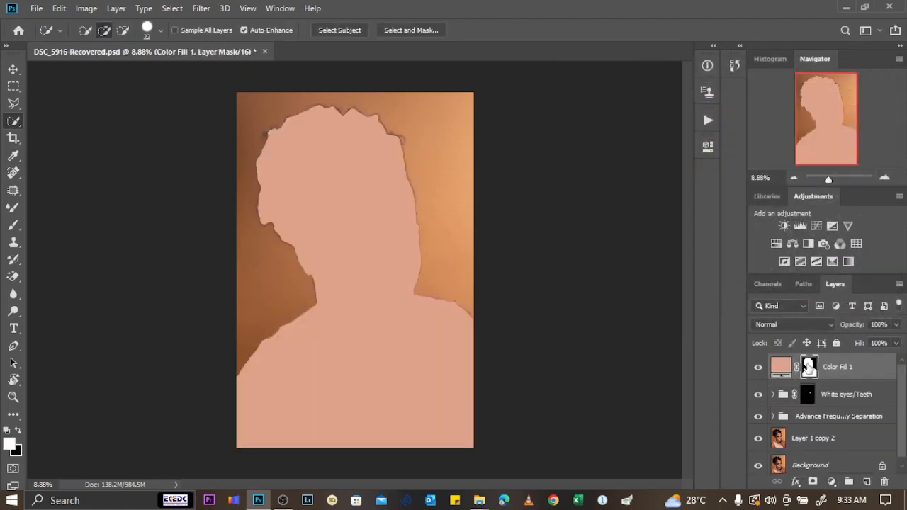
key(ctrl+i)
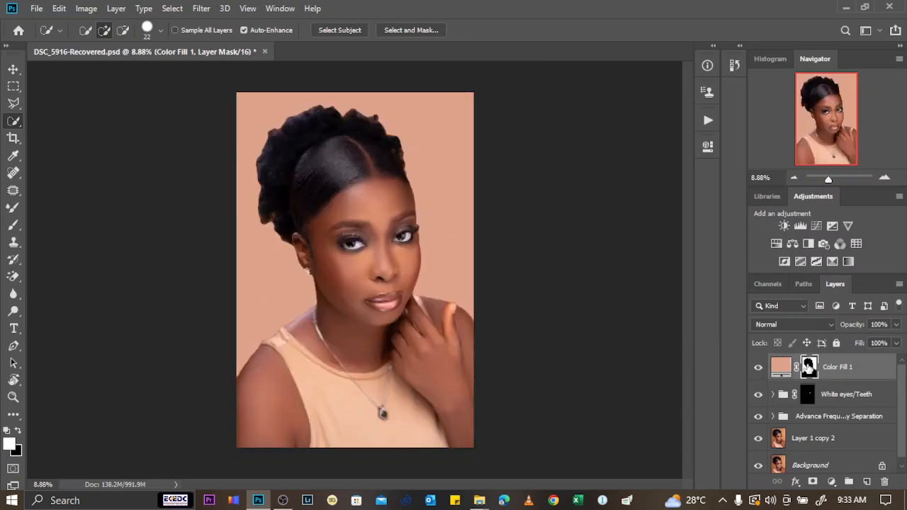
click(758, 367)
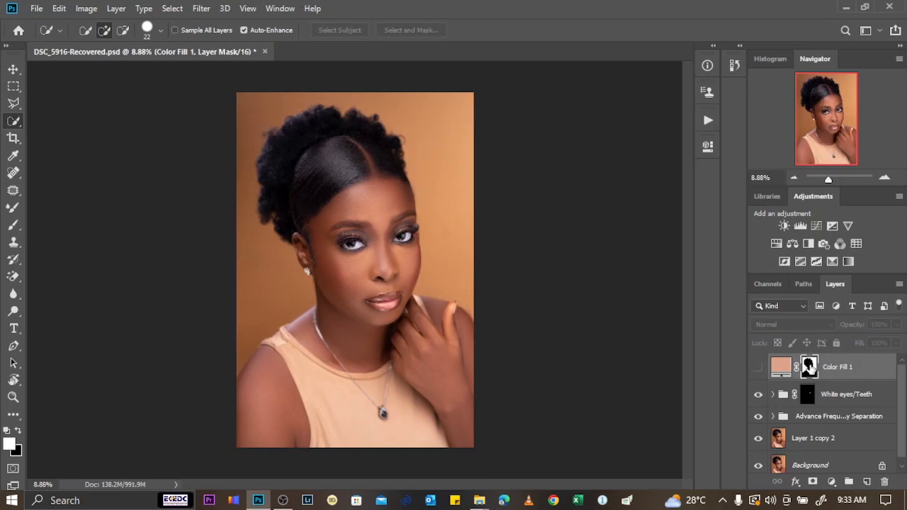
Add a Brightness/Contrast adjustment layer above the White eyes/Teeth group with brightness set to -27
click(874, 402)
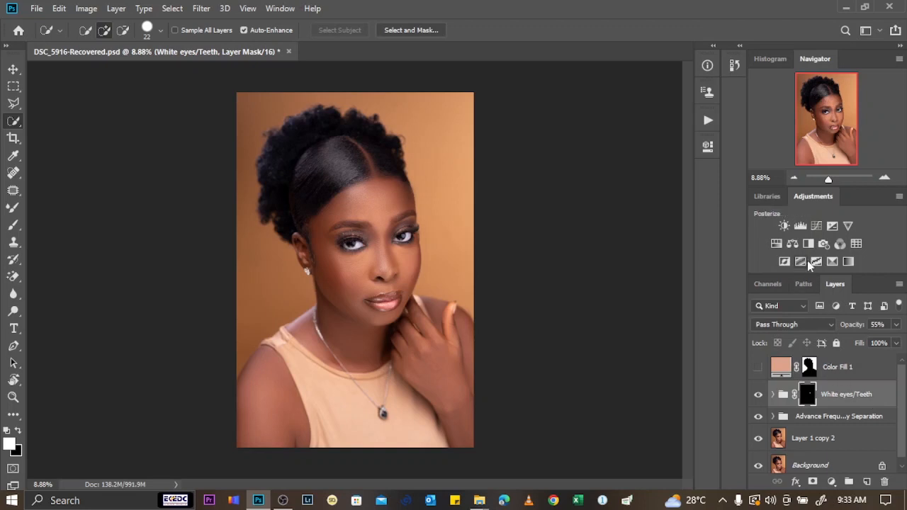
click(783, 225)
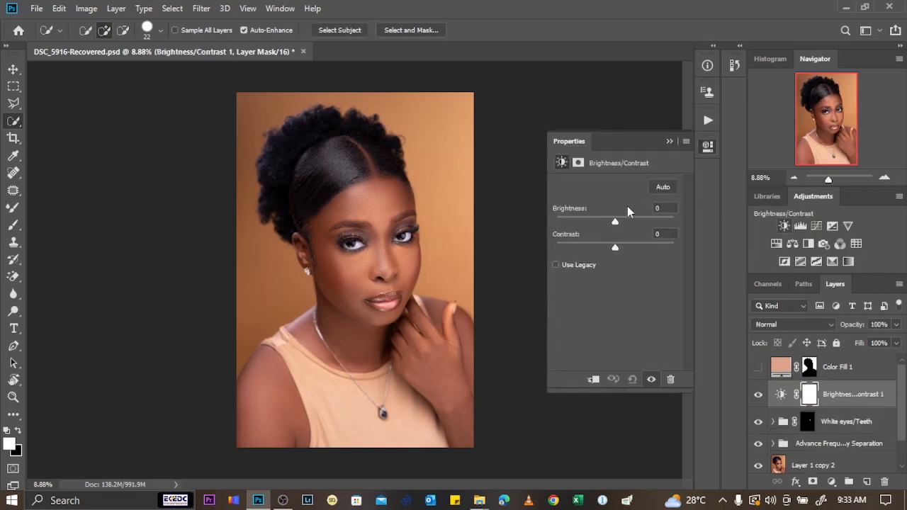
drag(614, 225, 600, 224)
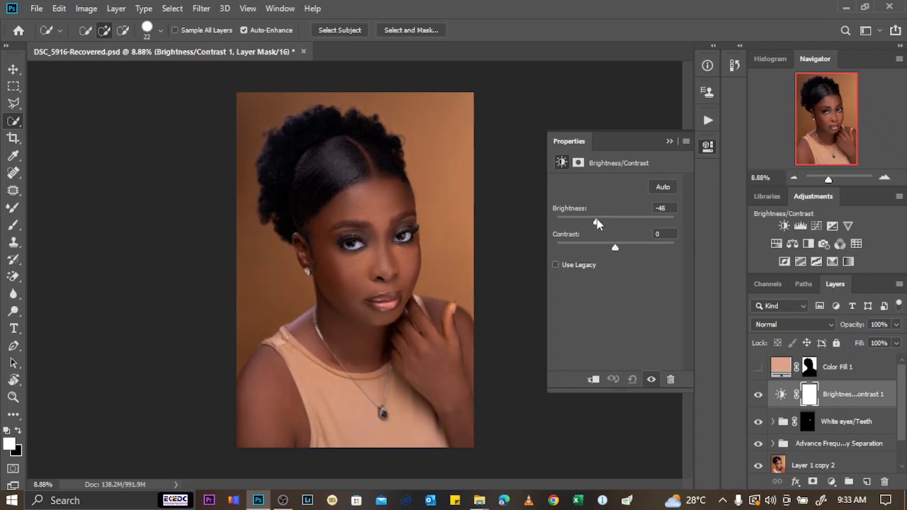
drag(597, 224, 604, 224)
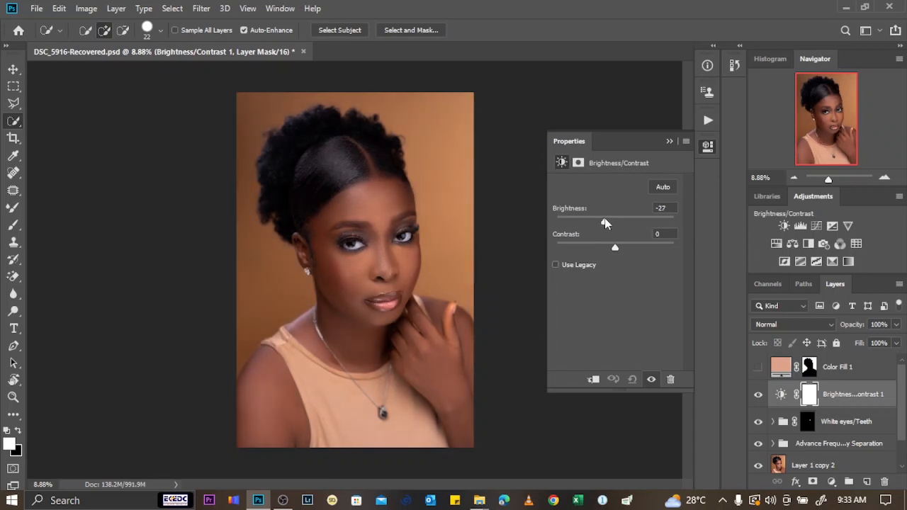
click(668, 141)
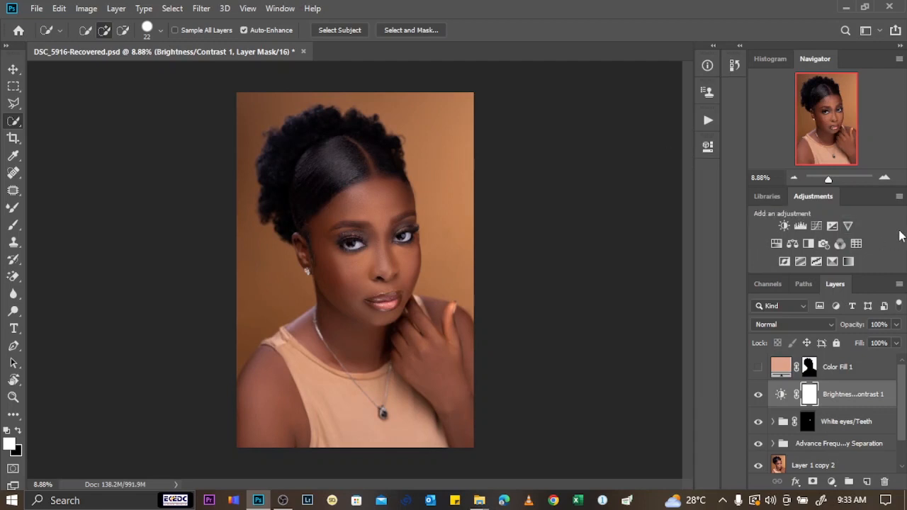
Add a Levels adjustment layer and, above it, a Vibrance adjustment layer with moderately raised vibrance
click(799, 226)
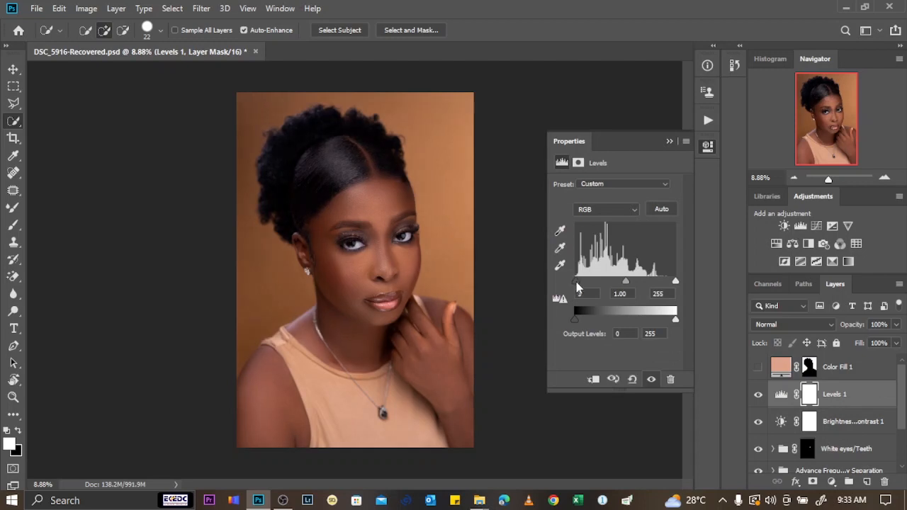
click(669, 141)
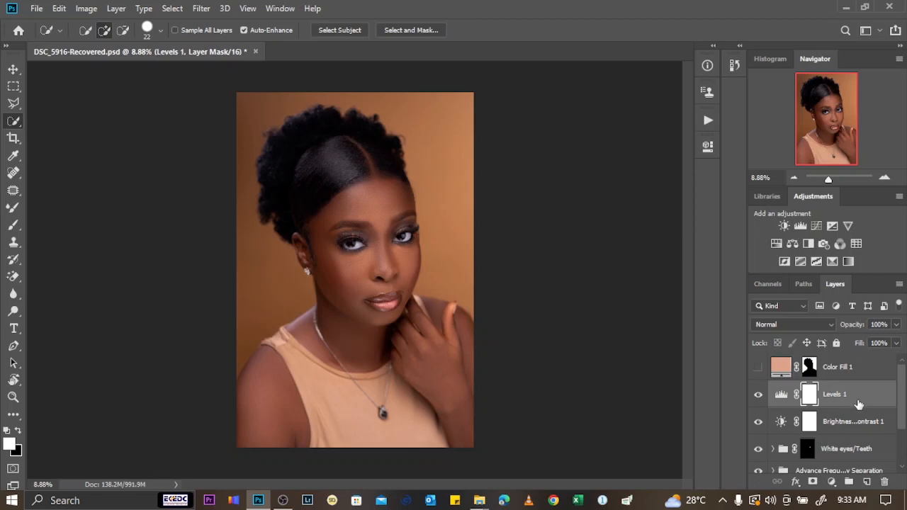
click(848, 226)
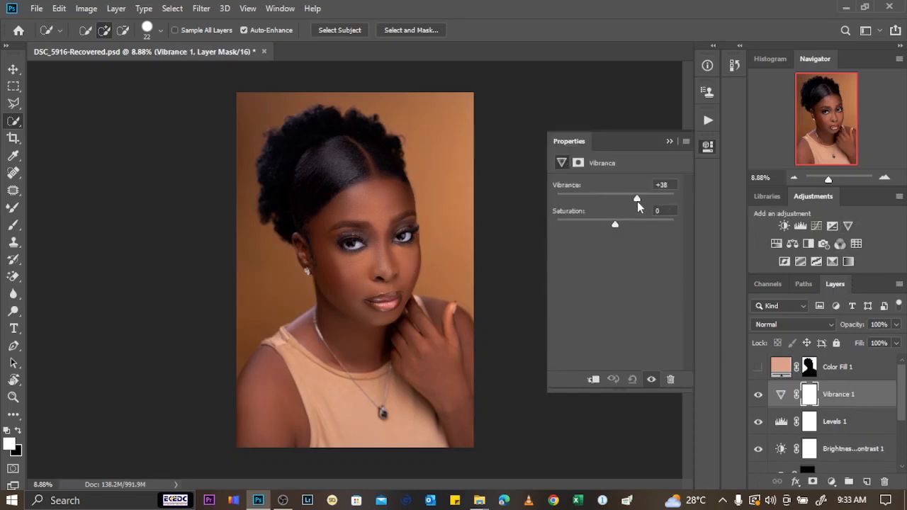
drag(637, 201, 632, 199)
click(668, 141)
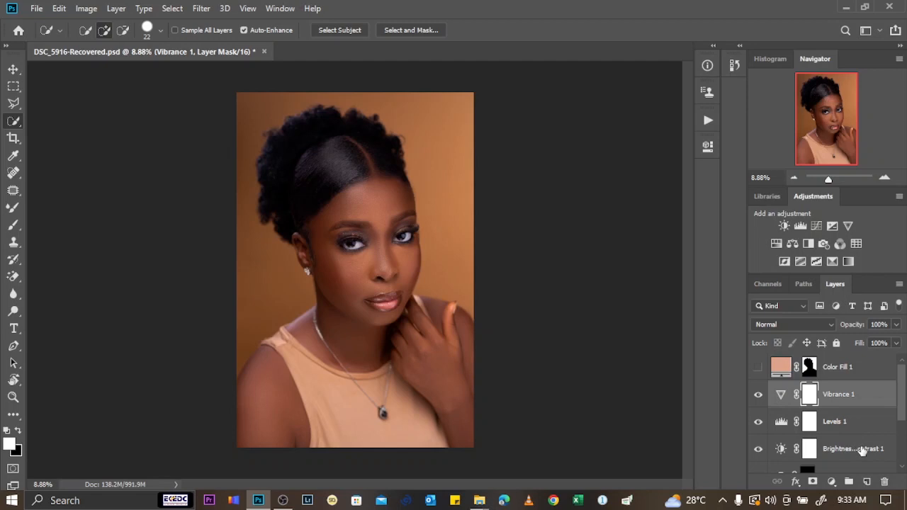
Group the Vibrance, Levels and Brightness/Contrast layers and name the group CG
shift+click(862, 451)
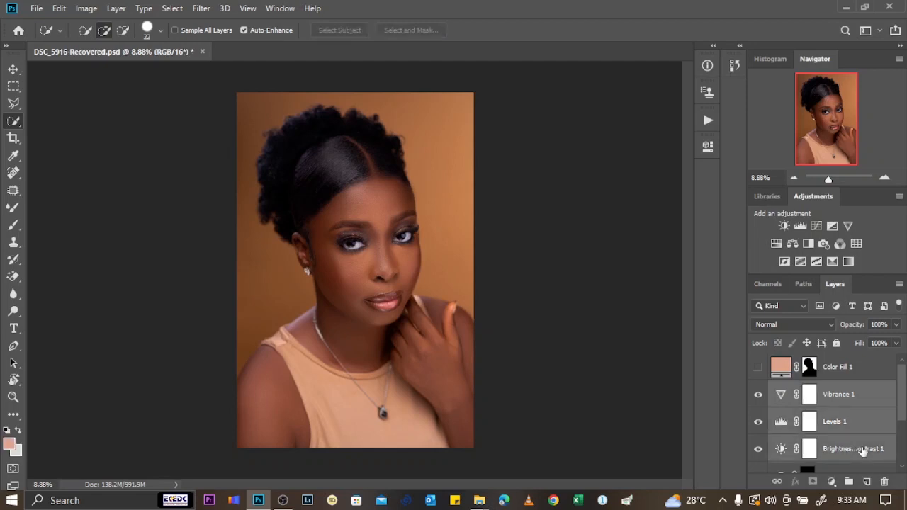
key(ctrl+g)
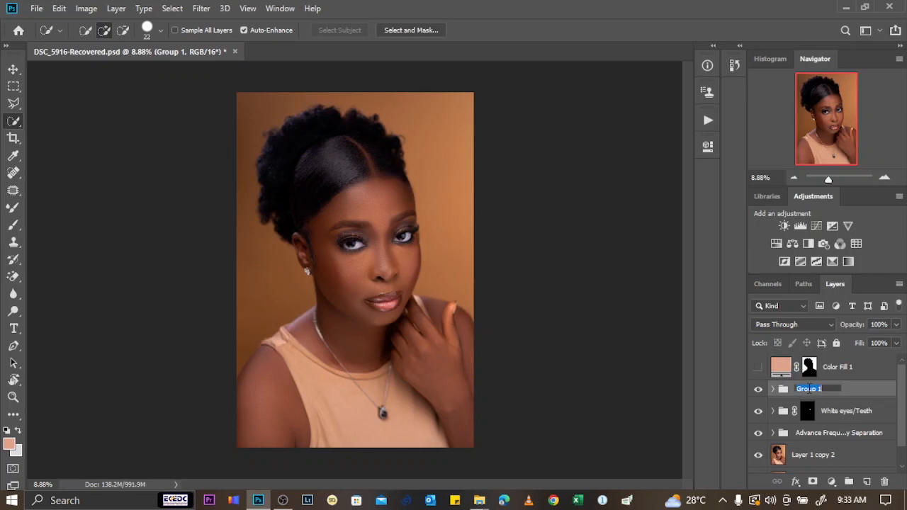
text(cG)
key(Return)
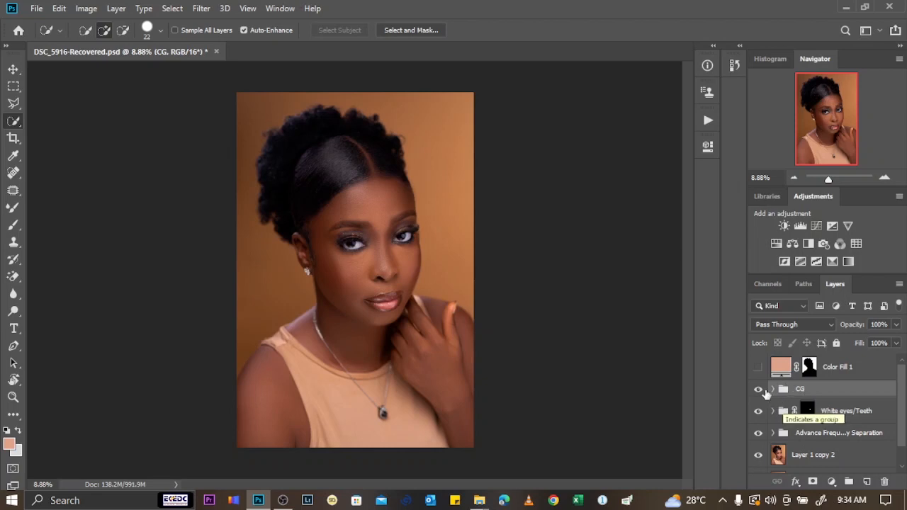
Lower the opacity of the Brightness/Contrast layer inside the CG group to 92%
click(772, 390)
click(864, 409)
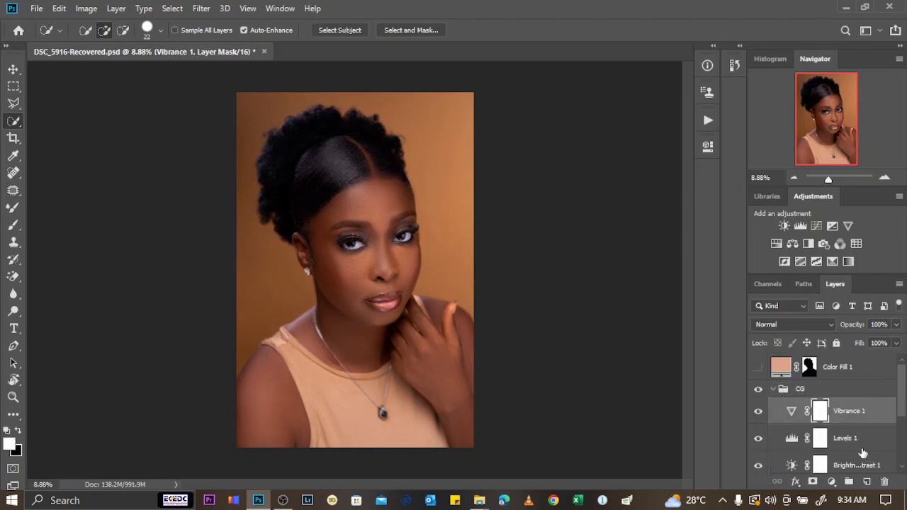
scroll(866, 457, down, 1)
click(862, 440)
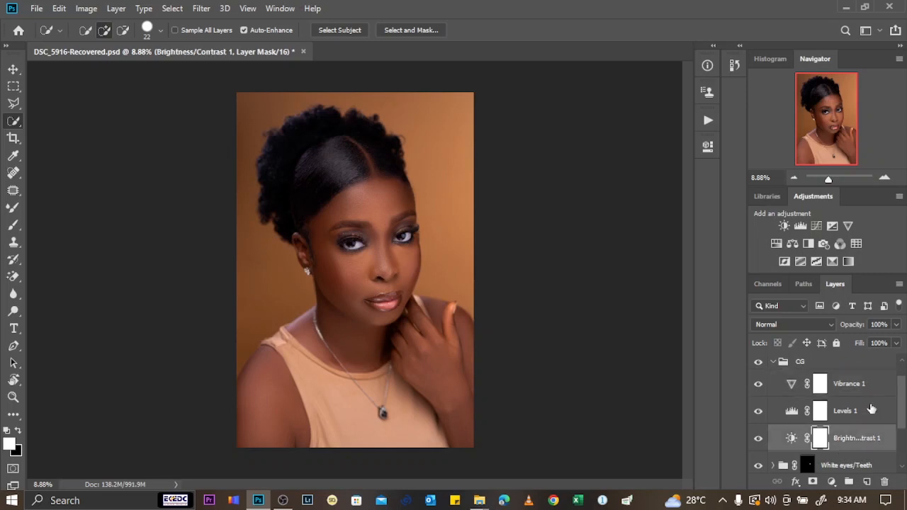
click(895, 325)
drag(897, 342, 889, 342)
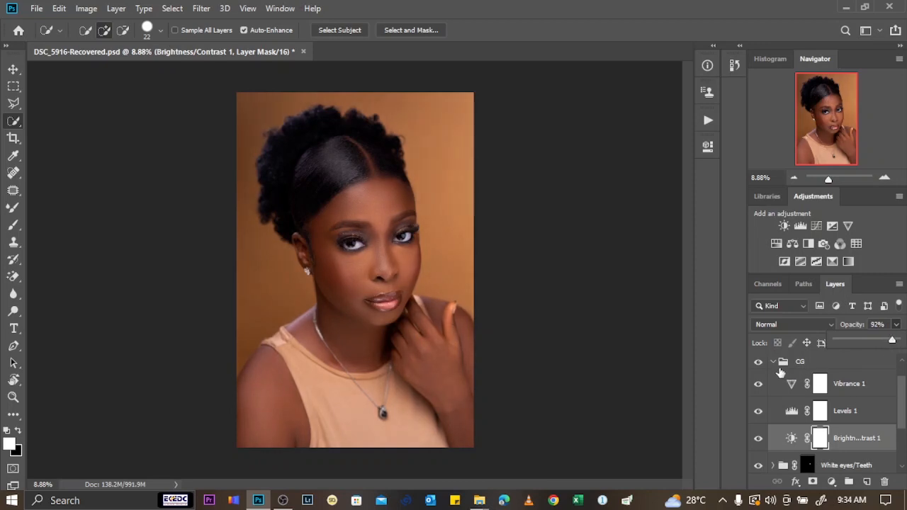
Add a Selective Color layer above Vibrance 1 and set its Reds to Cyan -17%, Magenta +2% and Black +5%
click(849, 384)
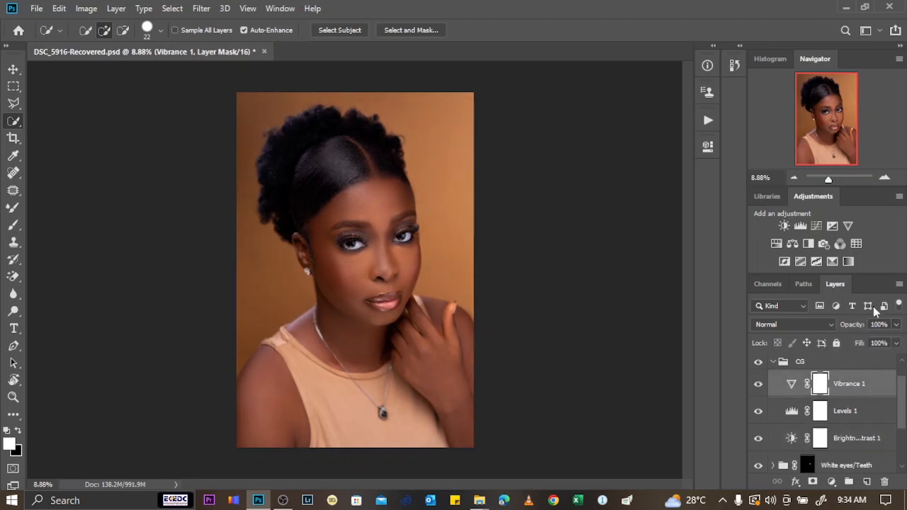
click(830, 262)
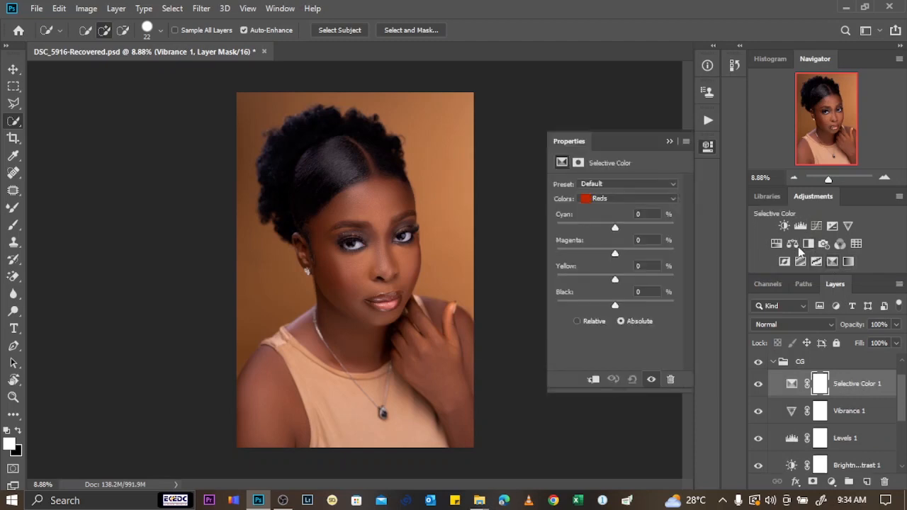
drag(615, 227, 605, 229)
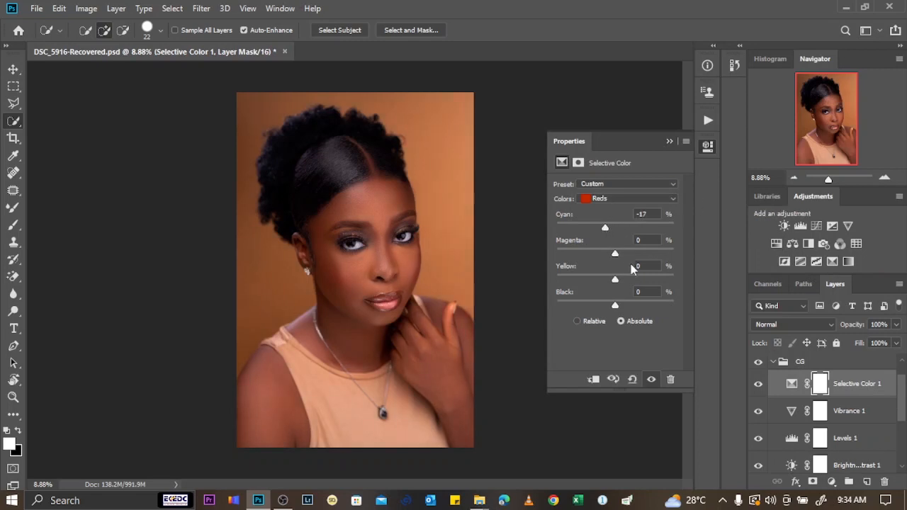
drag(609, 307, 618, 307)
drag(612, 252, 615, 251)
click(668, 141)
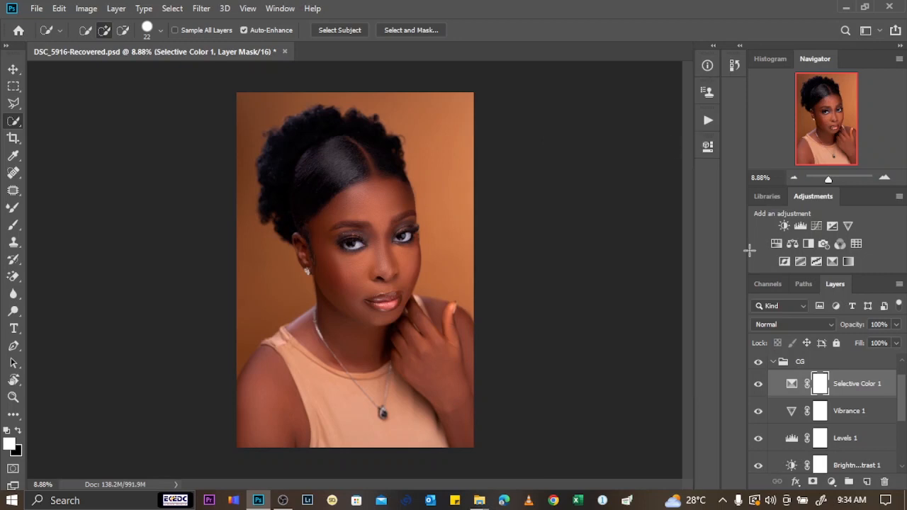
Add a second Selective Color layer in the CG group and rename the first one SKIN
click(848, 261)
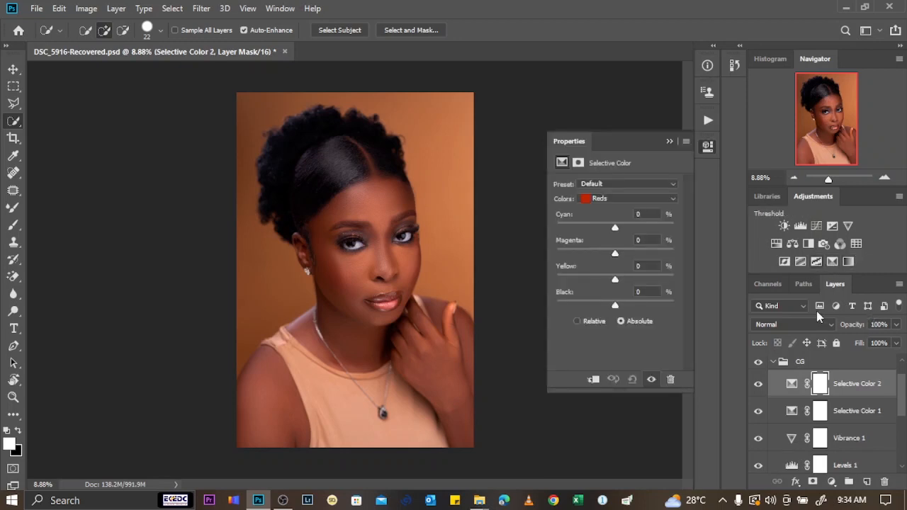
double_click(859, 412)
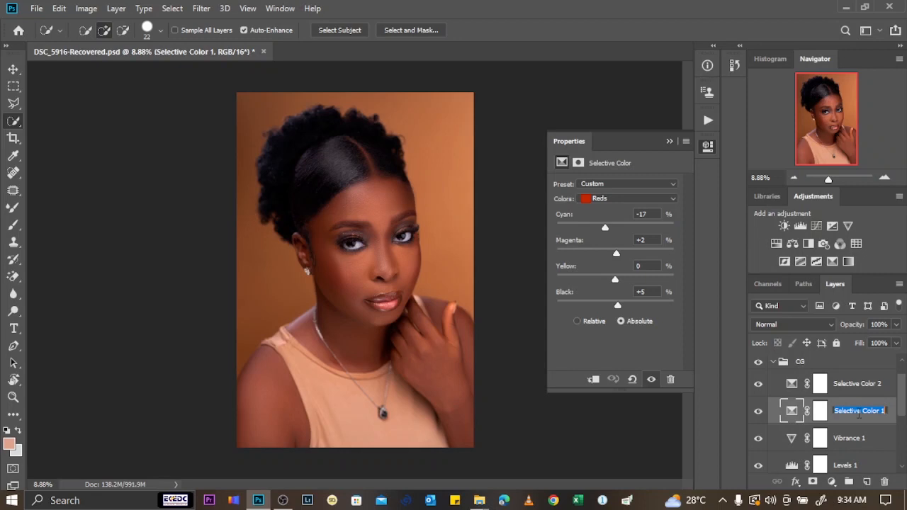
text(SKIN)
key(Return)
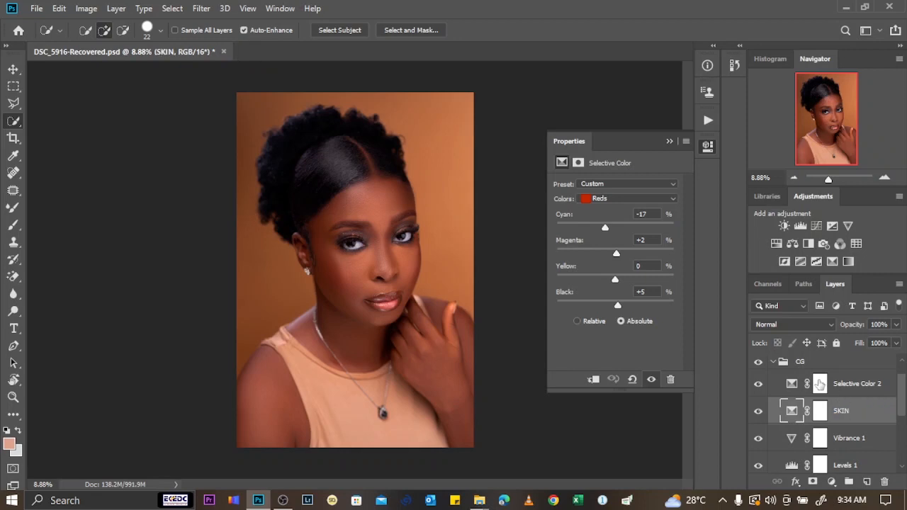
Set Black to -1% for the Blacks range of Selective Color 2, and compare the image with and without the adjustment
click(857, 387)
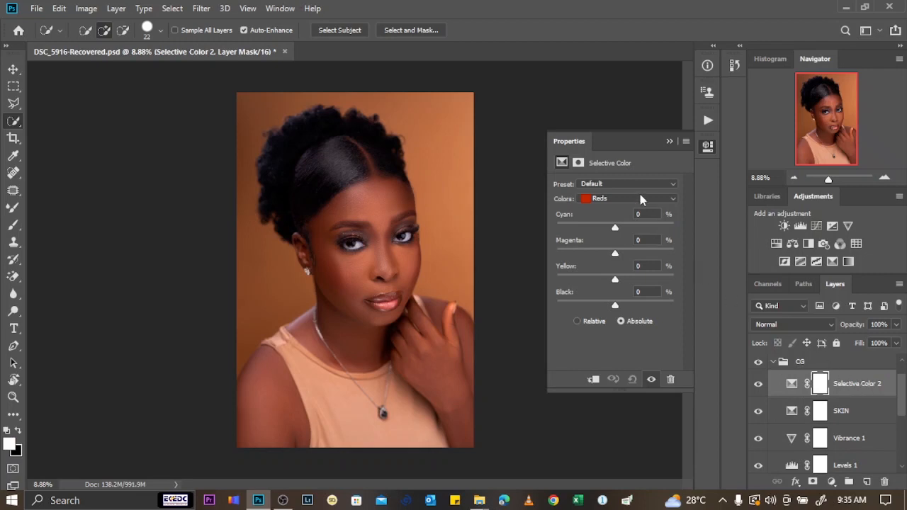
click(633, 200)
click(613, 299)
click(651, 380)
click(651, 379)
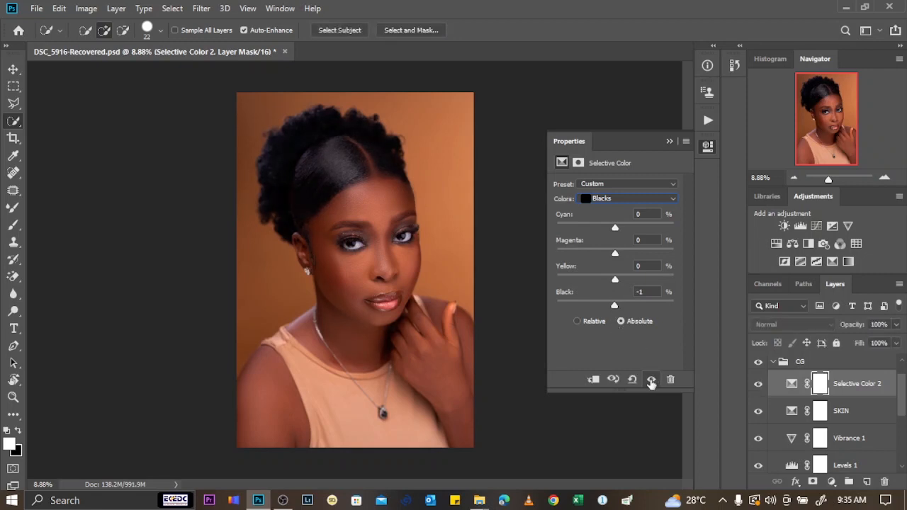
click(651, 380)
click(651, 380)
click(668, 143)
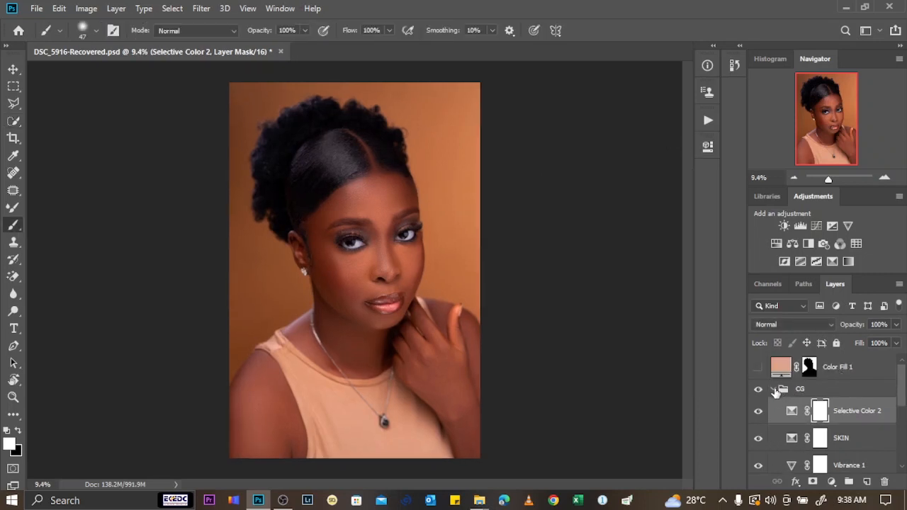
Run the Global Dodge and Burn action above the Advance Frequency Separation group
click(773, 389)
click(837, 410)
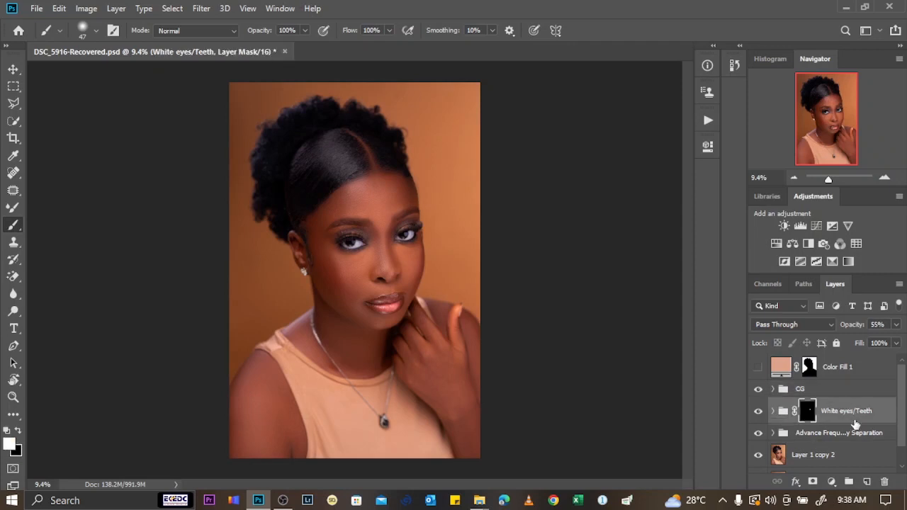
click(846, 429)
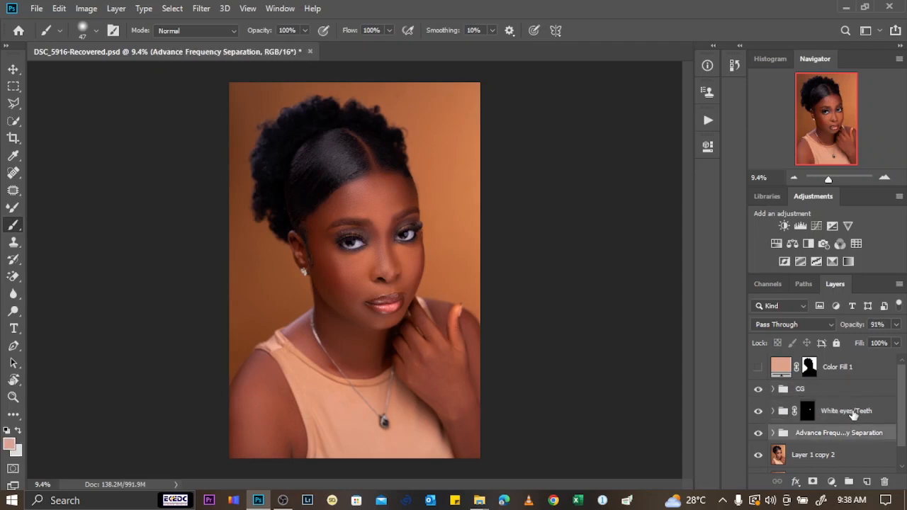
click(712, 121)
scroll(591, 298, down, 4)
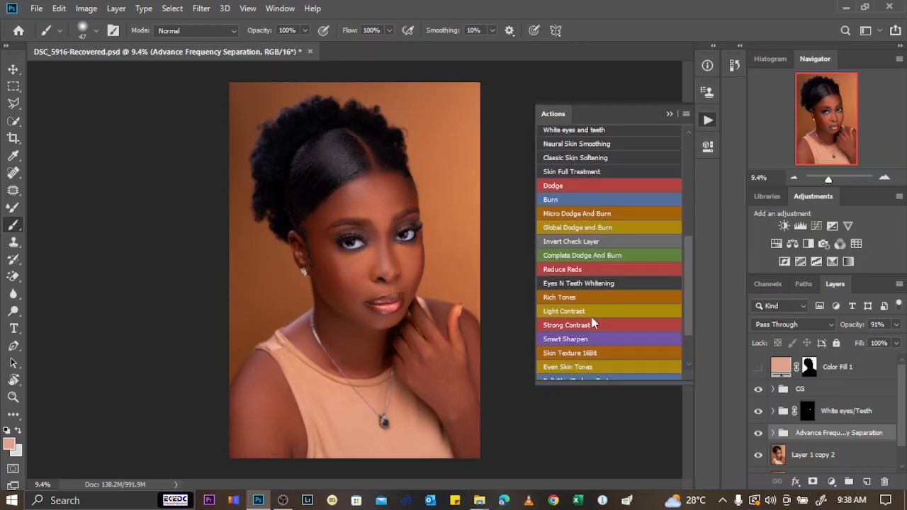
scroll(591, 319, down, 1)
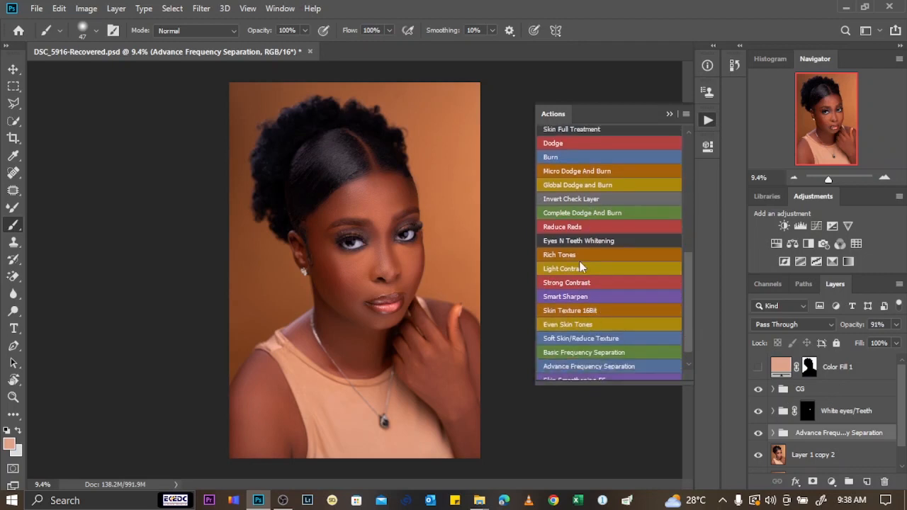
click(579, 185)
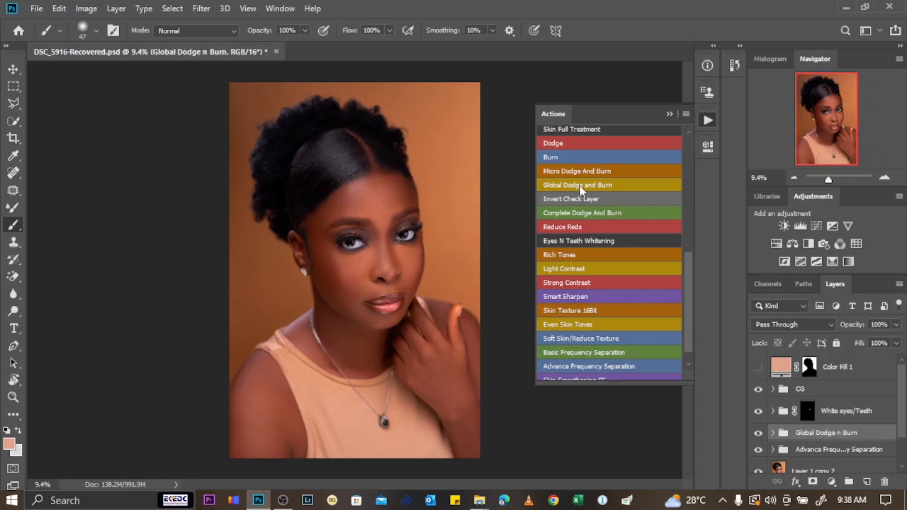
Add a Black & White adjustment above the Burn layer with Reds at -64 and Yellows at 13
click(774, 433)
scroll(847, 430, down, 1)
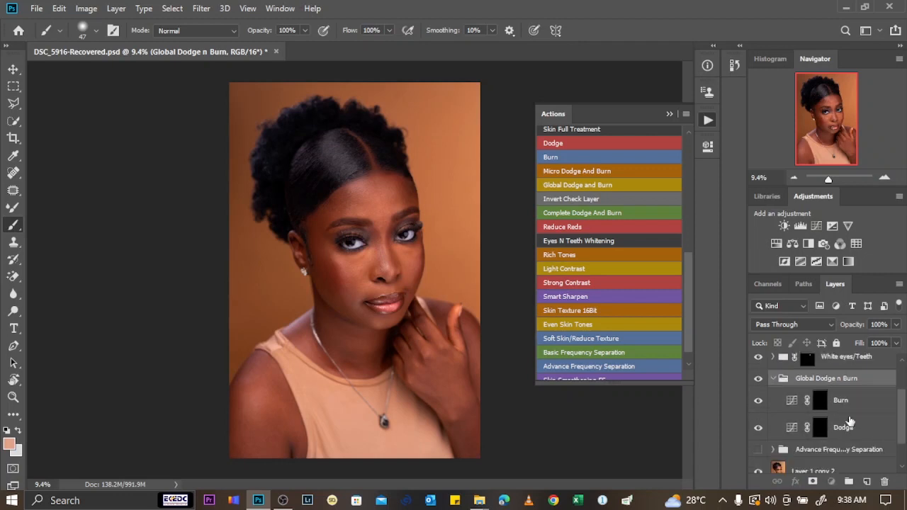
click(849, 421)
click(851, 401)
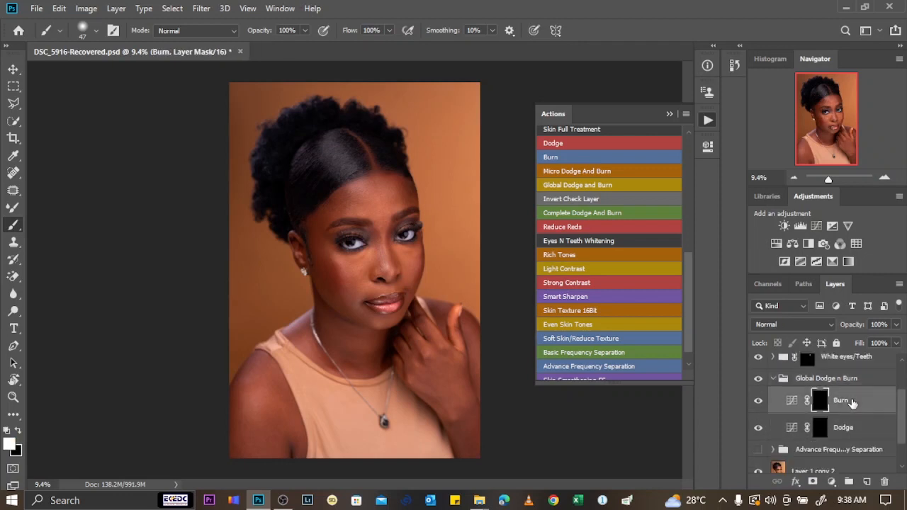
click(809, 243)
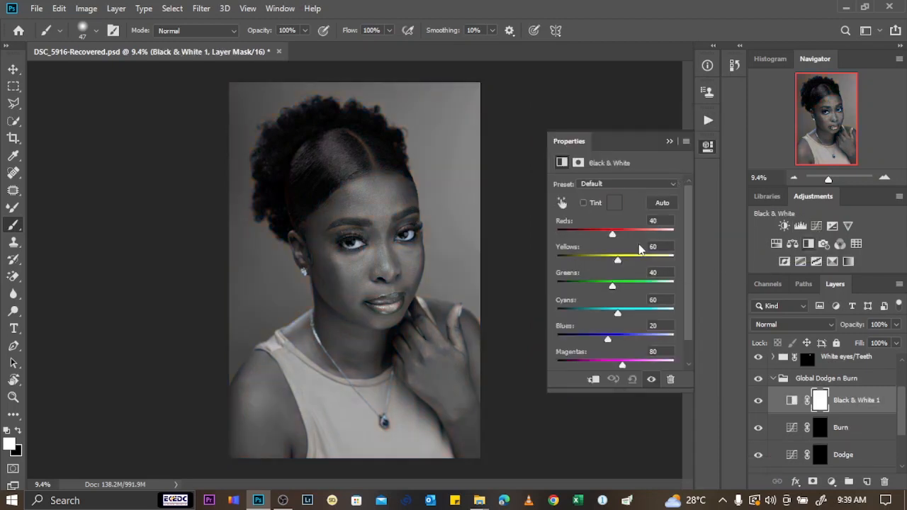
drag(614, 232, 589, 235)
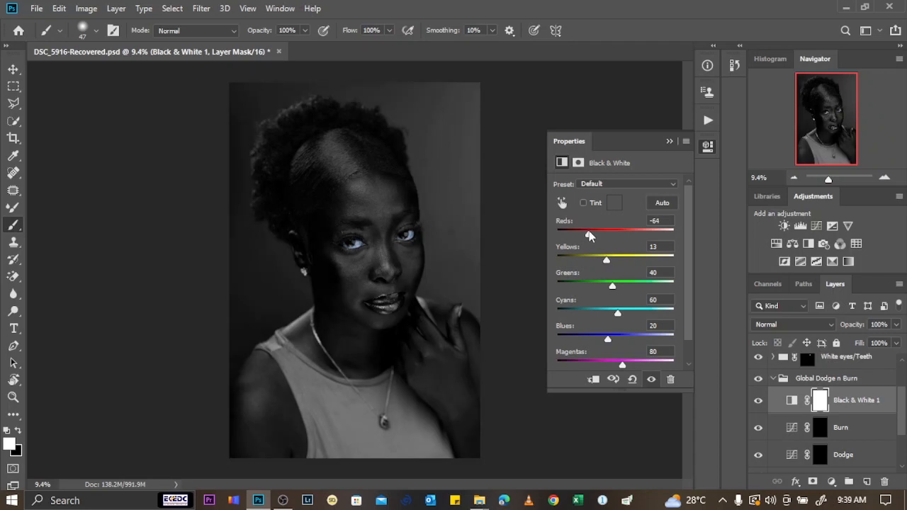
click(669, 141)
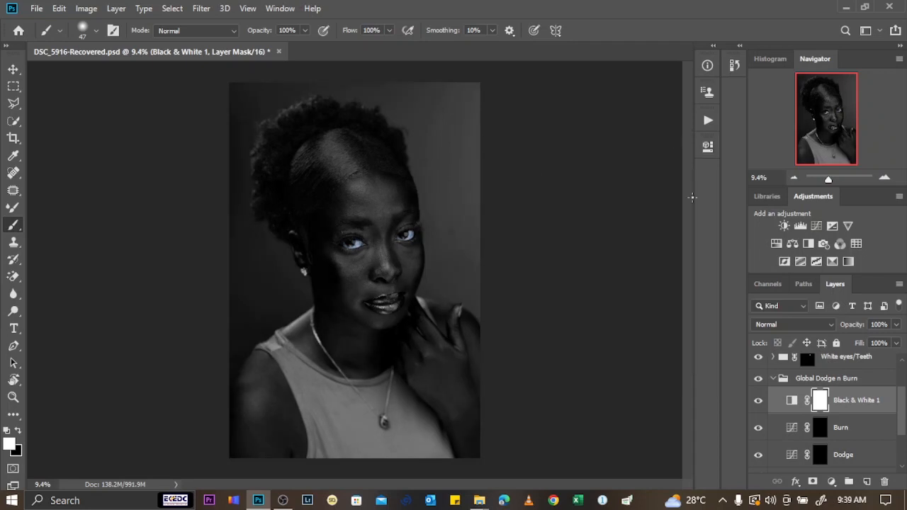
Set the brush flow to 3% and paint white on the Burn layer's mask along the forehead and hairline
click(820, 428)
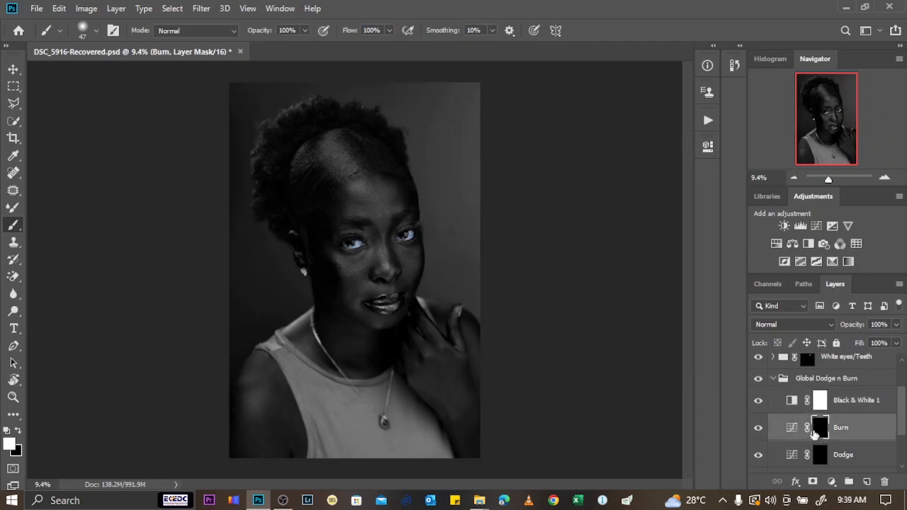
click(389, 30)
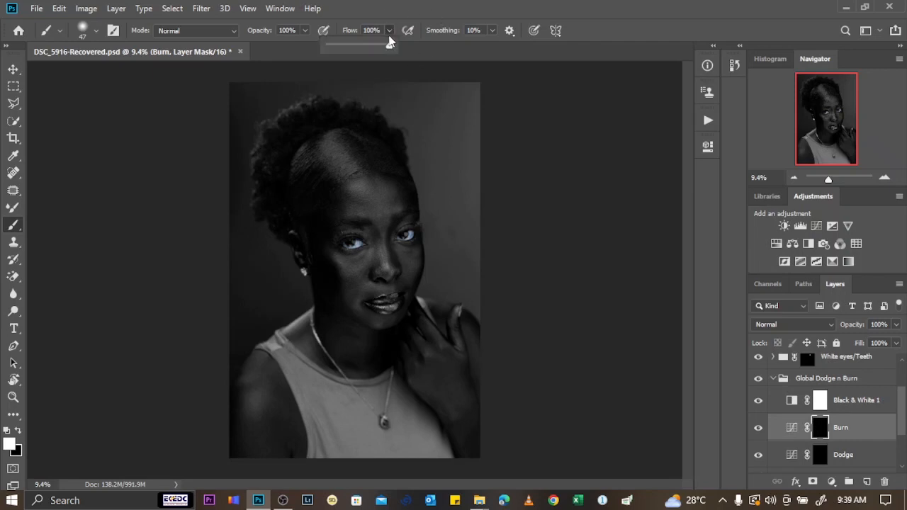
drag(346, 47, 333, 55)
scroll(329, 247, up, 5)
mouse_move(333, 144)
mouse_down()
mouse_move(375, 141)
mouse_move(372, 130)
mouse_move(413, 150)
mouse_move(362, 130)
mouse_move(443, 124)
mouse_move(425, 189)
mouse_up()
scroll(373, 141, up, 3)
scroll(422, 156, up, 2)
drag(421, 133, 481, 164)
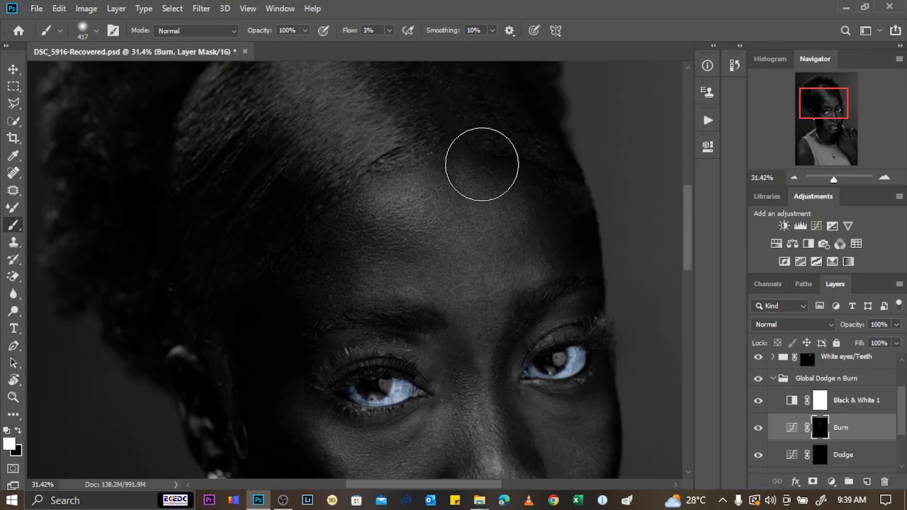
Deepen the shadows around the nose, cheeks and jaw by painting on the Burn mask
scroll(437, 152, down, 1)
scroll(405, 251, down, 3)
mouse_move(361, 121)
mouse_down()
mouse_move(409, 319)
mouse_move(474, 419)
mouse_up()
mouse_move(526, 140)
mouse_down()
mouse_move(494, 257)
mouse_move(579, 236)
mouse_up()
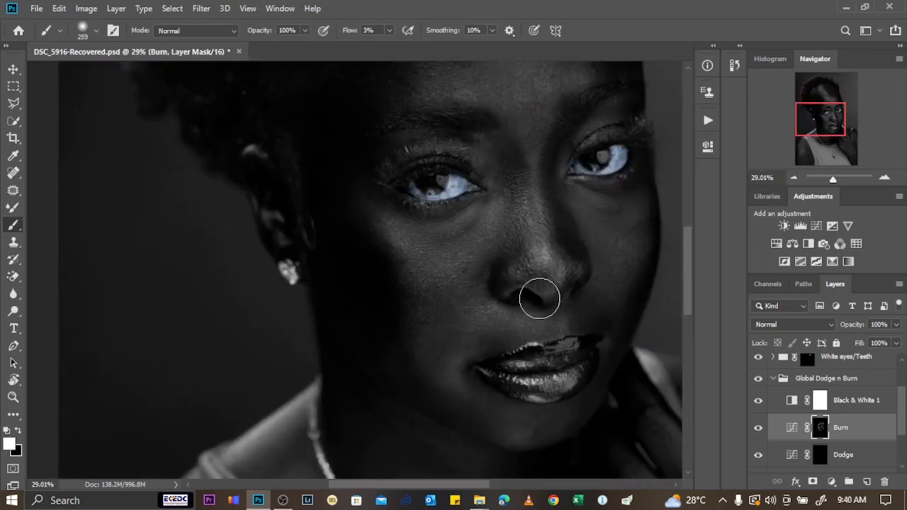
scroll(295, 341, down, 2)
scroll(368, 333, down, 4)
drag(234, 198, 260, 209)
scroll(239, 158, down, 10)
Reduce the brush to about 148 px and burn the shadows along the fingers of the raised hand
scroll(448, 361, up, 11)
key(bracketleft)
key(bracketleft)
key(bracketleft)
key(bracketleft)
key(bracketleft)
key(bracketleft)
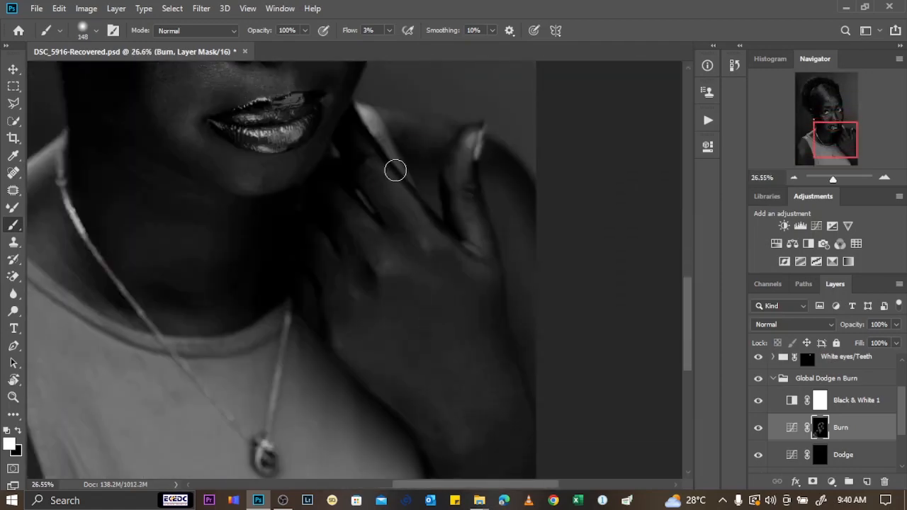
Enlarge the brush to about 216 px and burn the edges of the hand and the shoulder behind it
key(bracketright)
key(bracketright)
key(bracketright)
key(bracketright)
scroll(473, 262, down, 3)
drag(461, 279, 487, 279)
scroll(518, 261, up, 3)
scroll(511, 241, up, 3)
drag(503, 200, 474, 200)
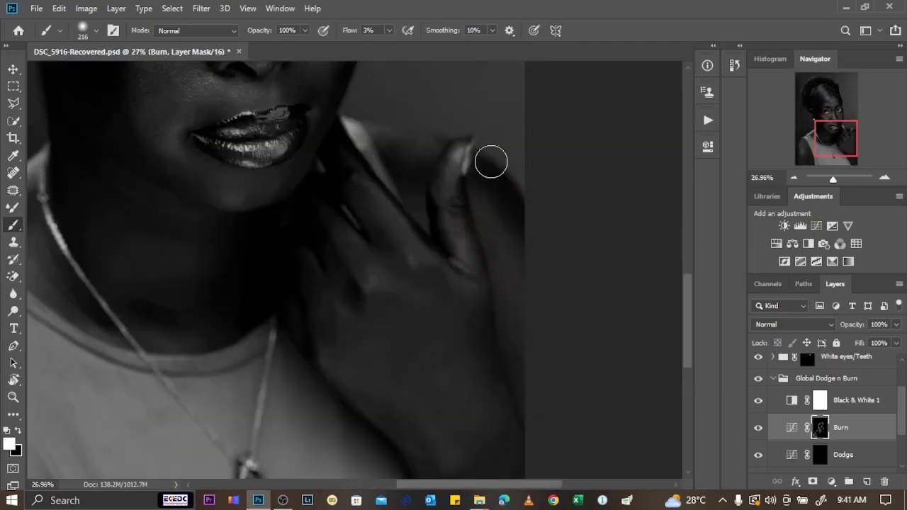
scroll(549, 408, down, 6)
scroll(578, 411, up, 1)
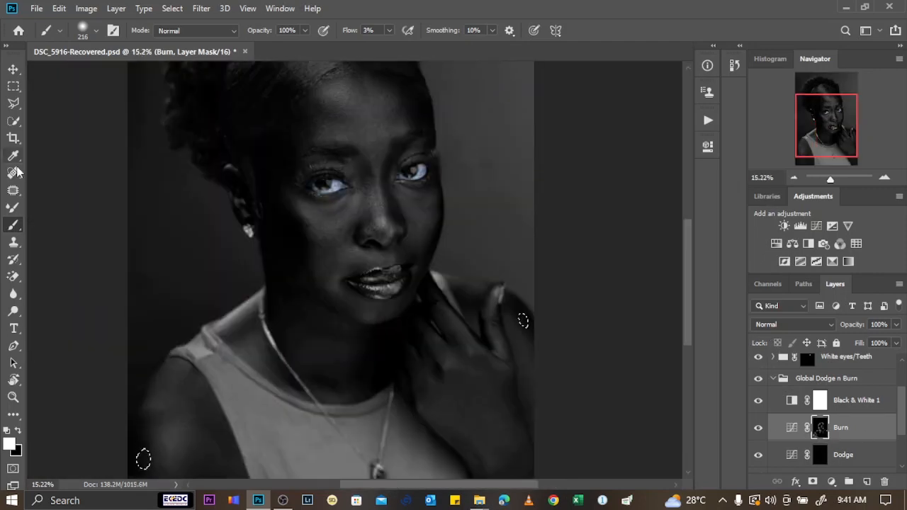
scroll(494, 341, down, 3)
scroll(490, 339, down, 2)
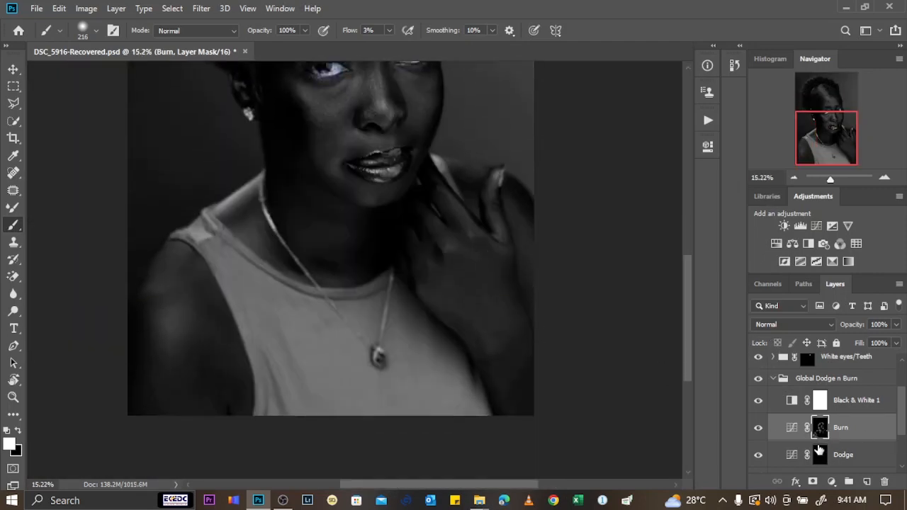
Brighten the highlight on the bare shoulder by painting on the Dodge mask with a brush of about 379 px
click(819, 454)
scroll(212, 269, up, 2)
scroll(149, 309, down, 1)
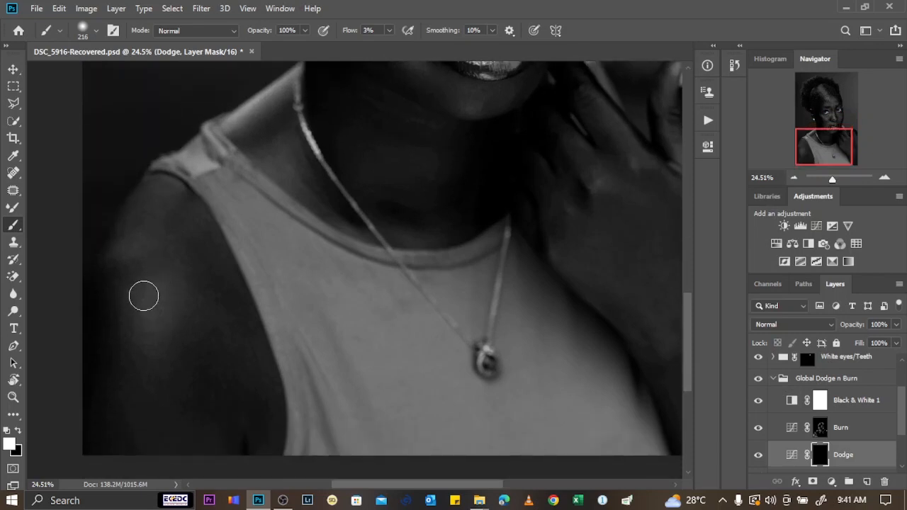
mouse_move(144, 295)
mouse_down()
mouse_move(158, 290)
mouse_move(142, 338)
mouse_move(152, 310)
mouse_move(146, 314)
mouse_up()
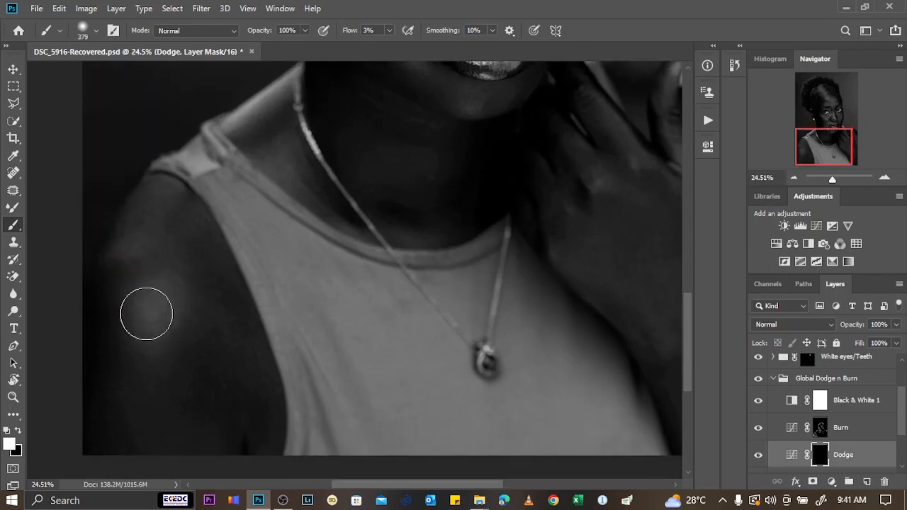
scroll(144, 236, down, 2)
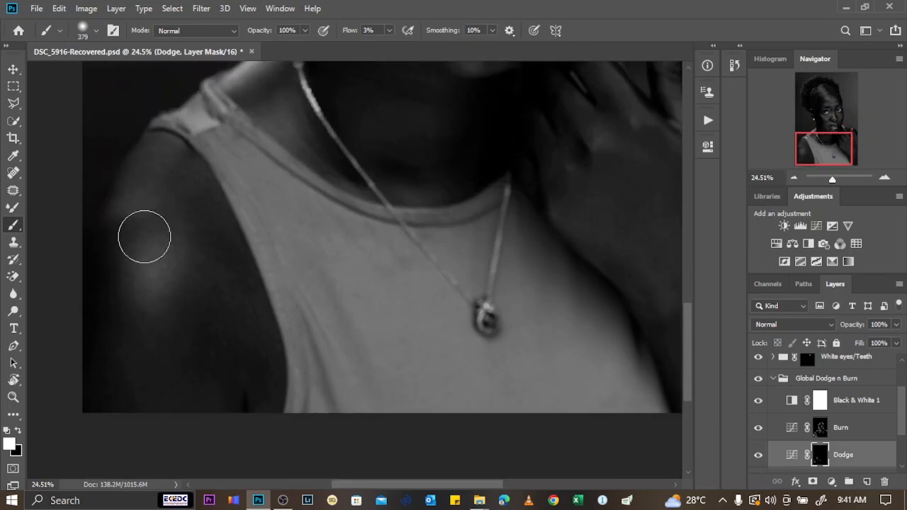
Dodge the highlights on the fingers and knuckles of the raised hand with a smaller brush
scroll(144, 237, right, 5)
right_click(357, 112)
drag(298, 129, 284, 109)
scroll(374, 309, up, 3)
right_click(389, 146)
click(363, 120)
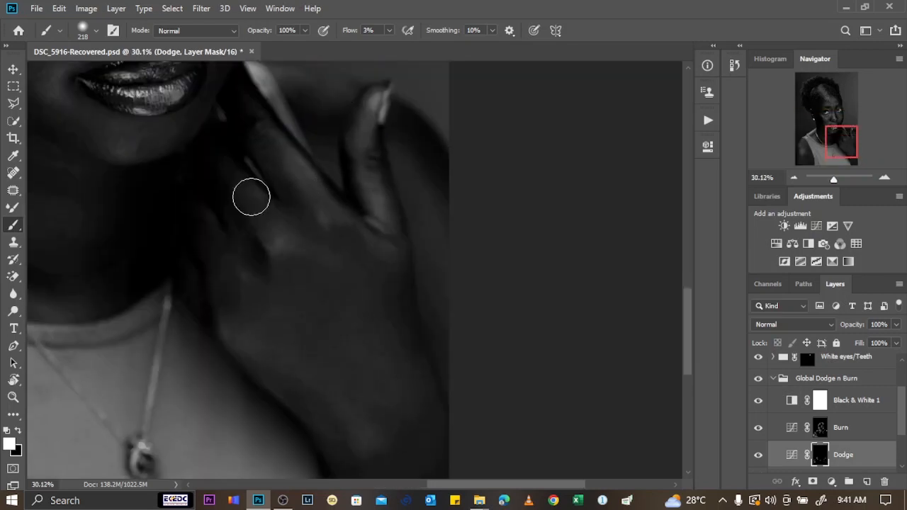
scroll(252, 197, down, 3)
mouse_move(306, 265)
mouse_down()
mouse_move(297, 286)
mouse_move(297, 267)
mouse_up()
Paint highlights on the forehead, nose and cheeks on the Dodge mask, with the brush at about 181 px
scroll(359, 180, up, 4)
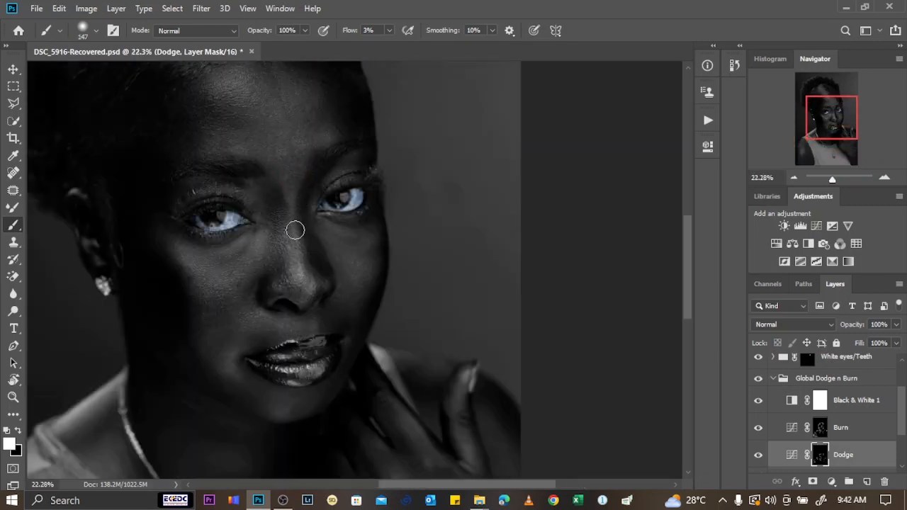
scroll(270, 131, up, 2)
mouse_move(272, 146)
mouse_down()
mouse_move(299, 151)
mouse_move(289, 177)
mouse_move(297, 192)
mouse_up()
right_click(274, 250)
drag(407, 281, 385, 282)
key(Return)
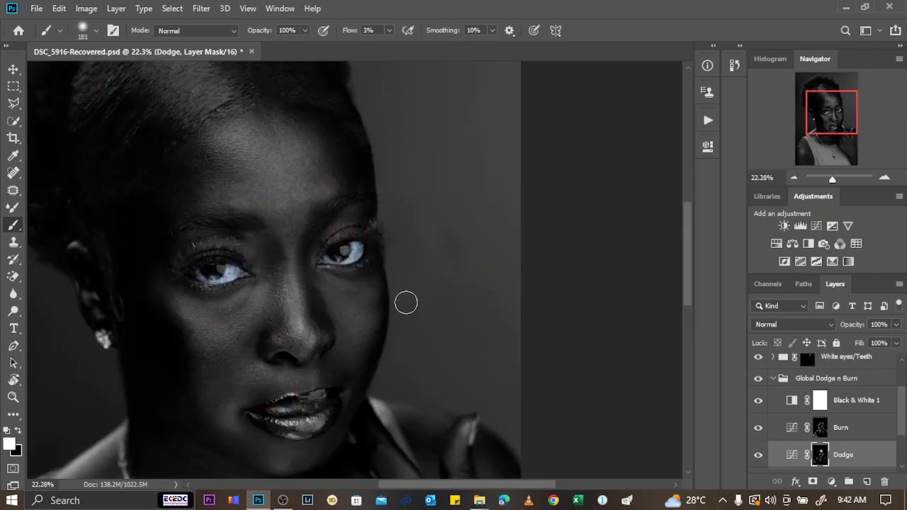
drag(249, 125, 258, 163)
Hide the Black & White 1 layer and collapse the Global Dodge n Burn group
scroll(300, 144, down, 5)
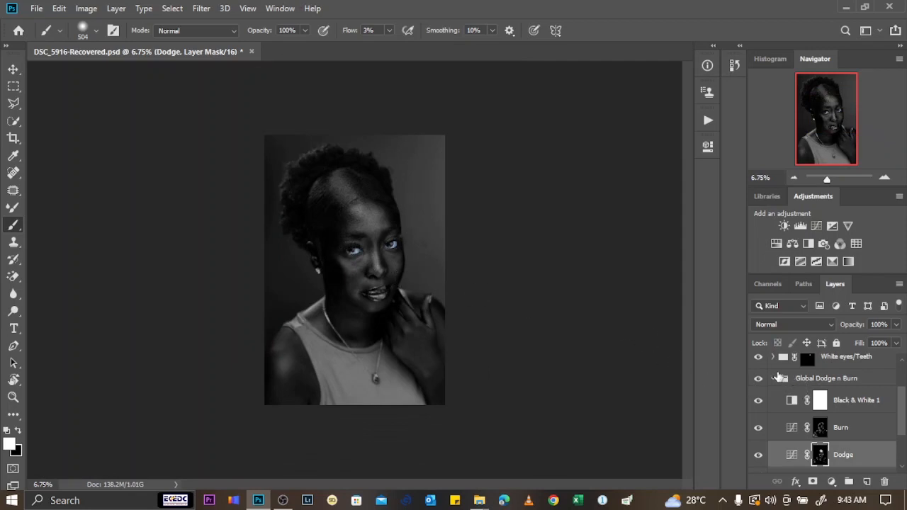
click(776, 380)
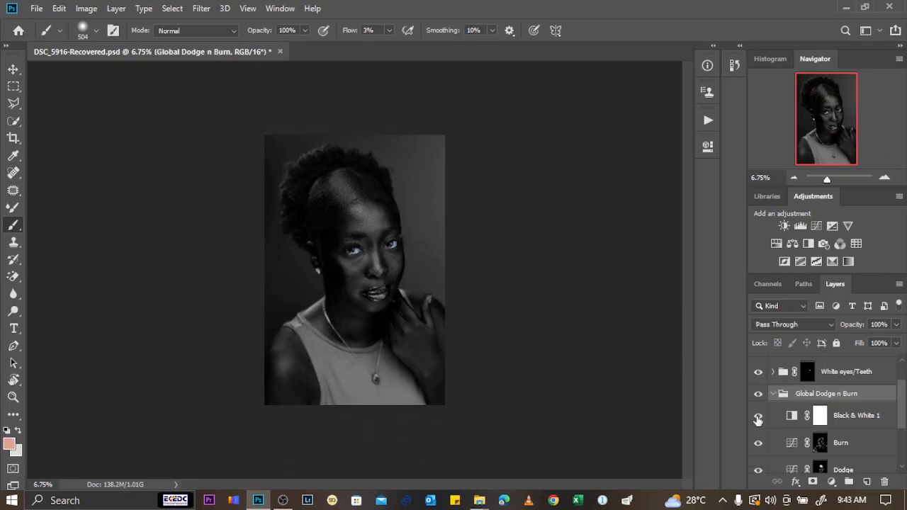
click(757, 416)
click(773, 394)
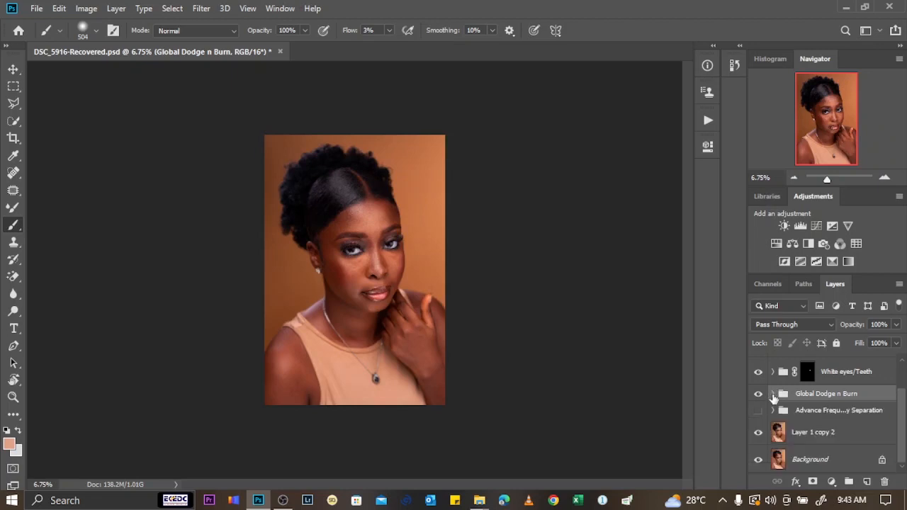
click(773, 394)
click(772, 395)
Compare the image with and without the Global Dodge n Burn group, and show the Advance Frequency Separation group
click(757, 394)
click(758, 394)
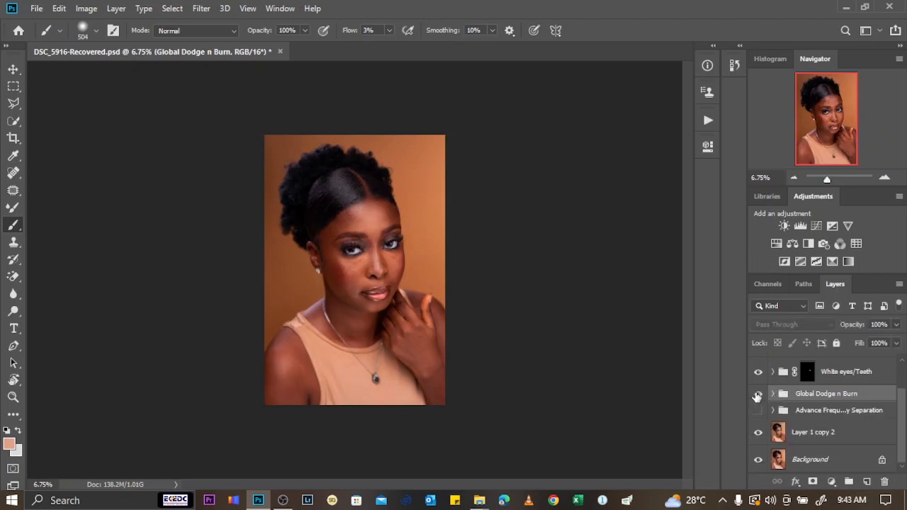
click(758, 395)
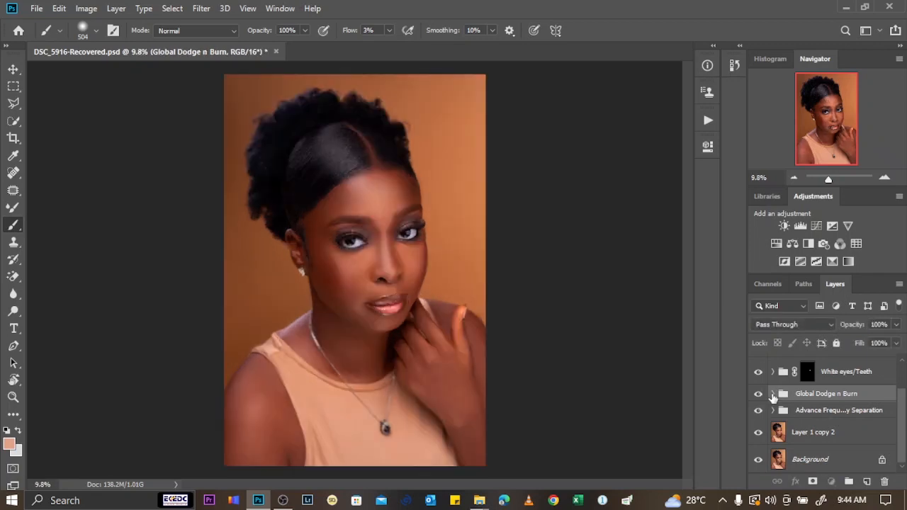
Lower the Dodge layer's opacity and set the Burn layer's opacity to 41%
click(773, 394)
click(849, 466)
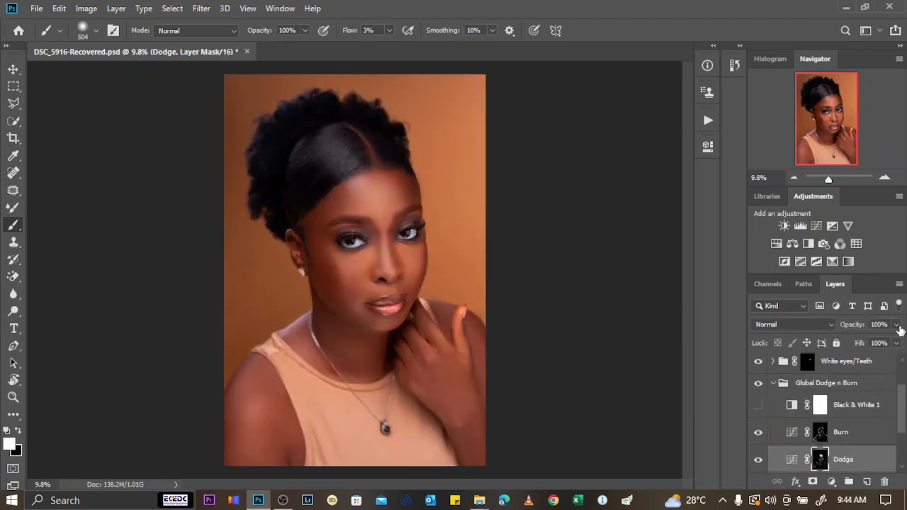
click(896, 325)
drag(898, 341, 867, 345)
click(858, 432)
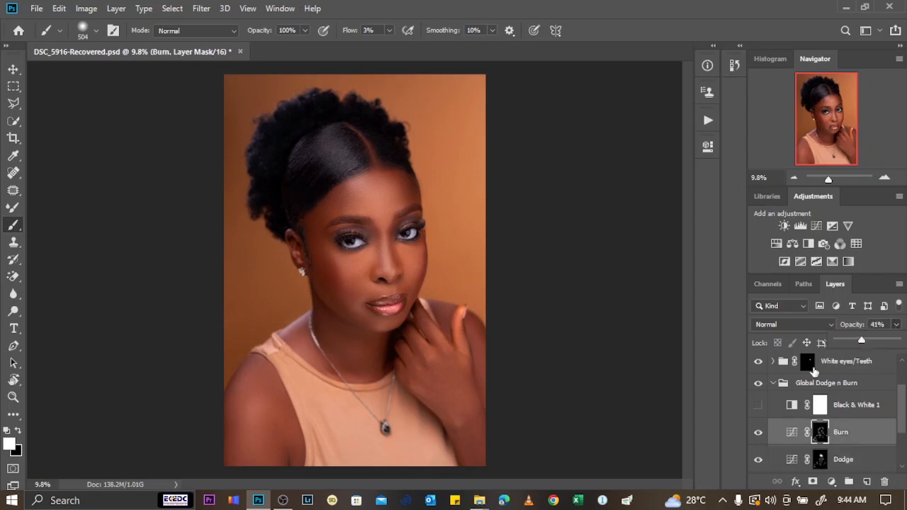
click(772, 384)
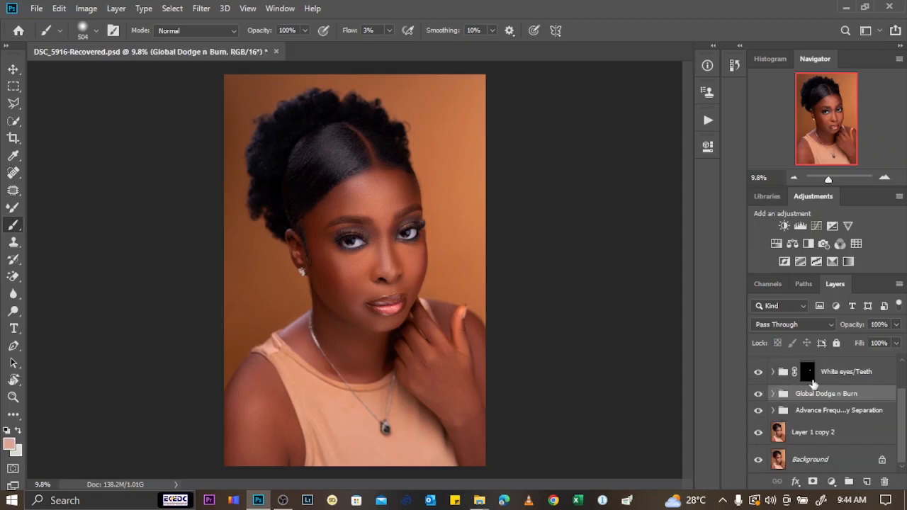
Show the Color Fill 1 layer and set its blend mode to Multiply
scroll(853, 383, up, 1)
scroll(845, 380, up, 1)
click(841, 365)
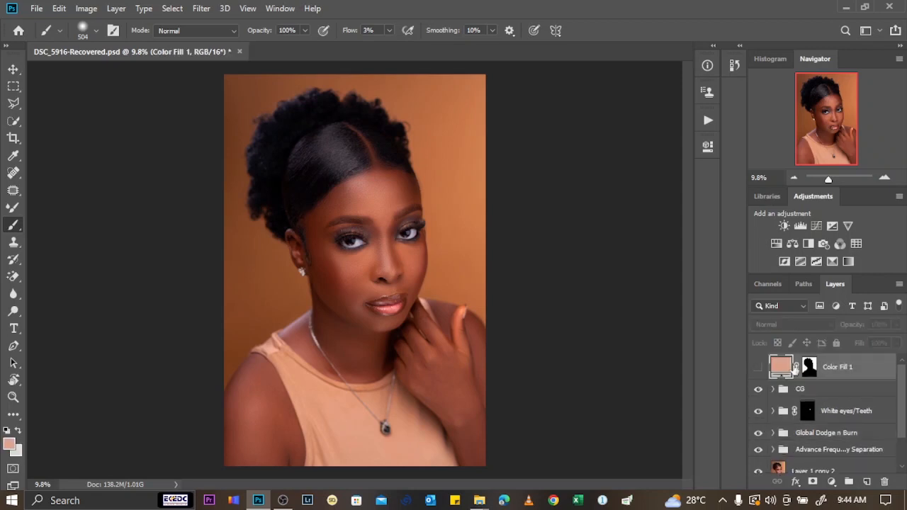
click(758, 368)
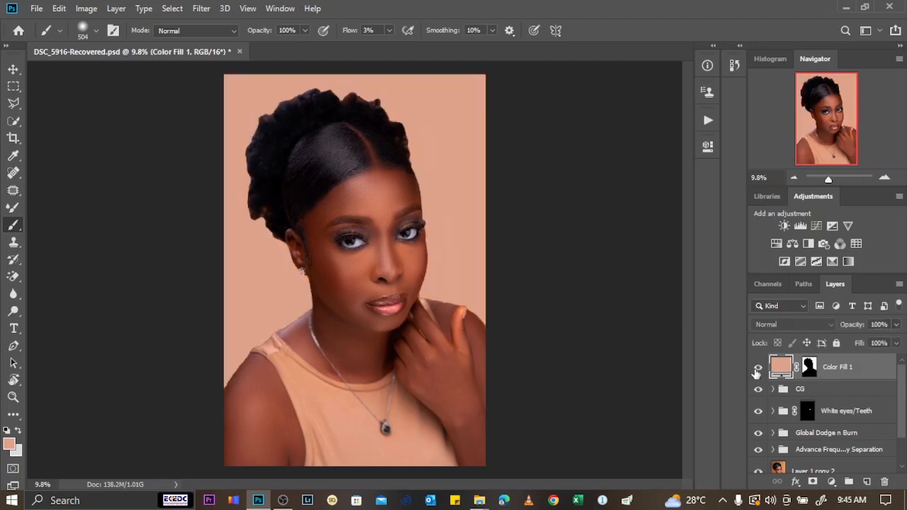
click(797, 324)
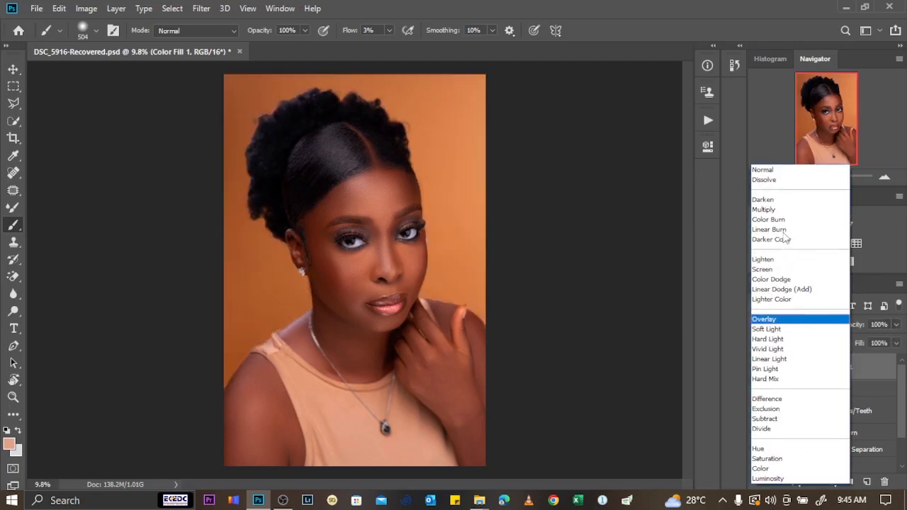
click(780, 210)
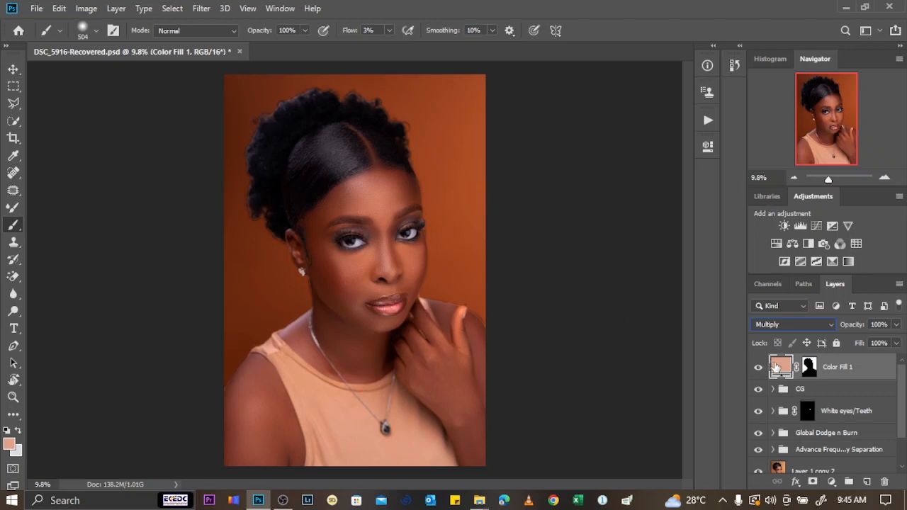
On the Color Fill 1 mask, paint white around the hair and background with the brush at about 565 px and 100% flow
click(807, 367)
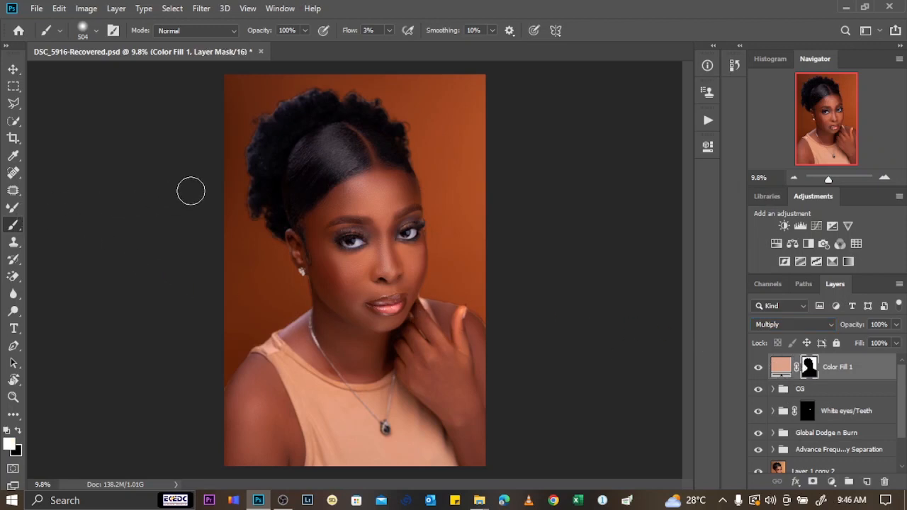
alt+right_click(233, 166)
click(388, 31)
drag(422, 50, 454, 55)
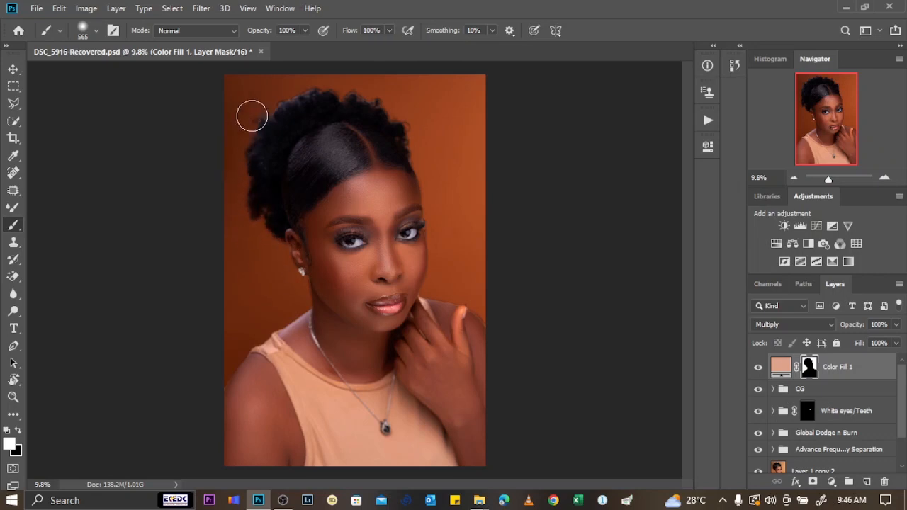
mouse_move(262, 105)
mouse_down()
mouse_move(336, 86)
mouse_move(393, 103)
mouse_move(465, 196)
mouse_up()
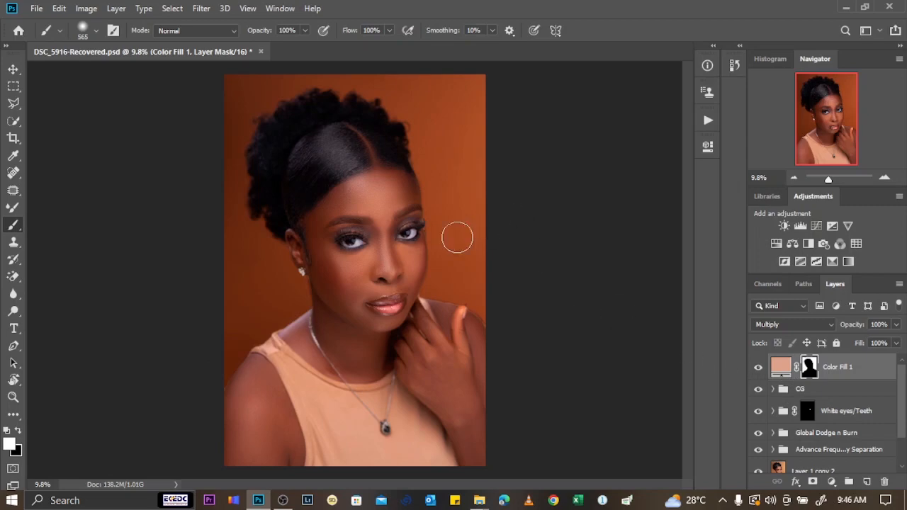
Paint white on the Color Fill 1 mask along the shoulder edge beside the raised thumb, with the brush at about 31 px
scroll(454, 313, up, 6)
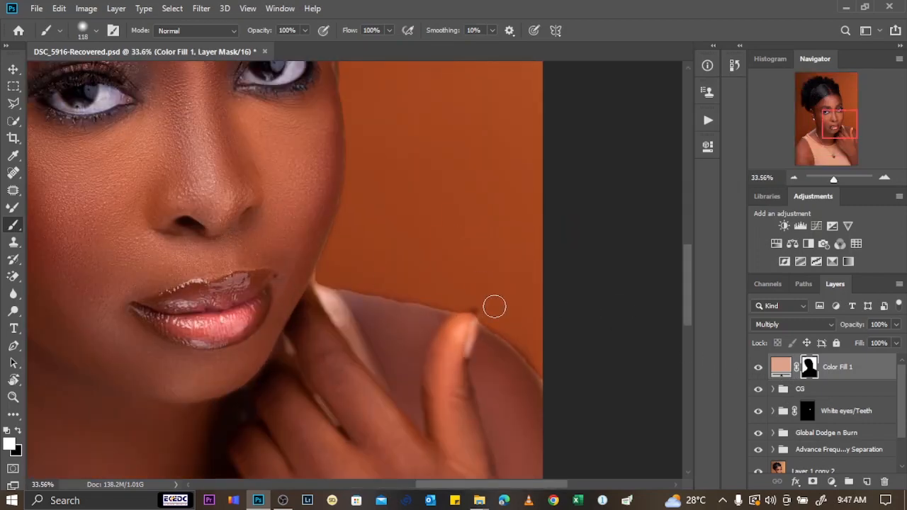
alt+right_click(468, 318)
scroll(467, 283, up, 8)
alt+right_click(461, 364)
key(x)
key(x)
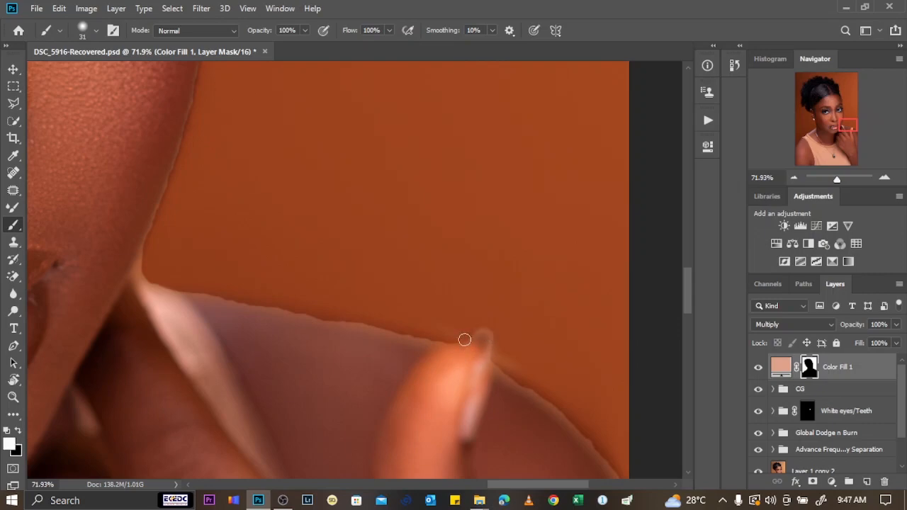
drag(482, 347, 613, 473)
Touch up the mask along the shoulder edge between the image border, thumb and neck with white at about 67 px
scroll(592, 362, down, 3)
alt+right_click(603, 314)
mouse_move(614, 395)
mouse_down()
mouse_move(502, 263)
mouse_move(624, 383)
mouse_up()
key(x)
key(ctrl+z)
key(x)
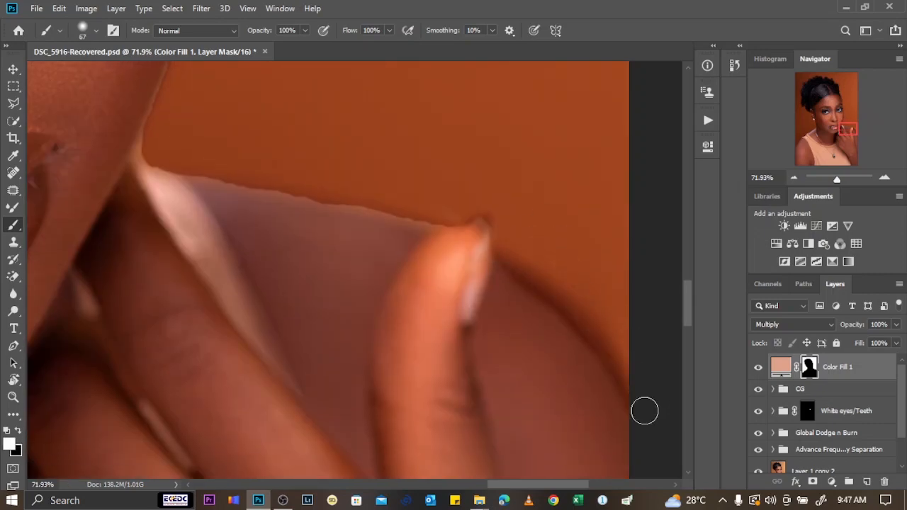
drag(440, 221, 179, 160)
scroll(477, 239, down, 3)
scroll(469, 241, up, 4)
Compare the image with and without the Color Fill 1 layer around the retouched shoulder
click(757, 367)
click(758, 367)
scroll(501, 283, down, 10)
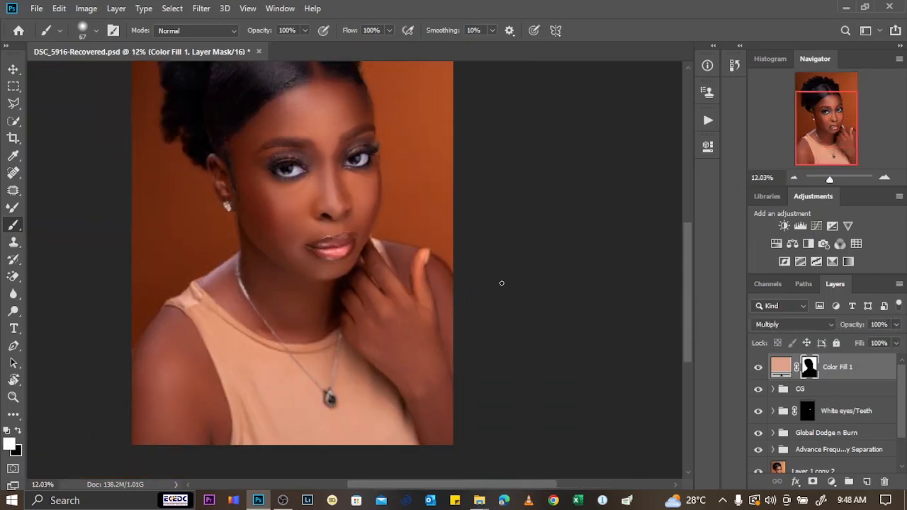
Paint white on the Color Fill 1 mask along the opposite bare shoulder's edge below the dress strap
scroll(134, 351, up, 9)
drag(301, 121, 170, 295)
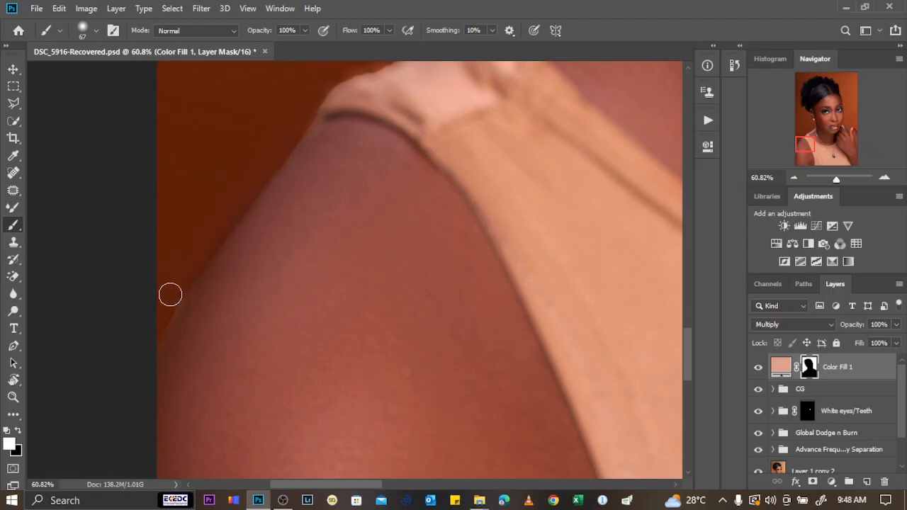
scroll(376, 153, up, 4)
scroll(519, 127, up, 3)
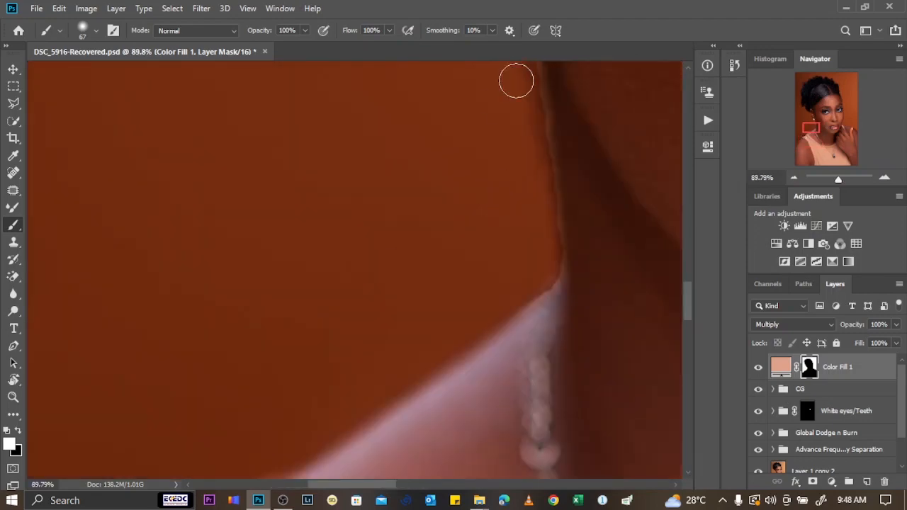
scroll(481, 219, up, 8)
scroll(308, 249, down, 8)
Paint white on the Color Fill 1 mask along the face's outer edge from the cheek past the eye to the forehead
scroll(595, 353, up, 10)
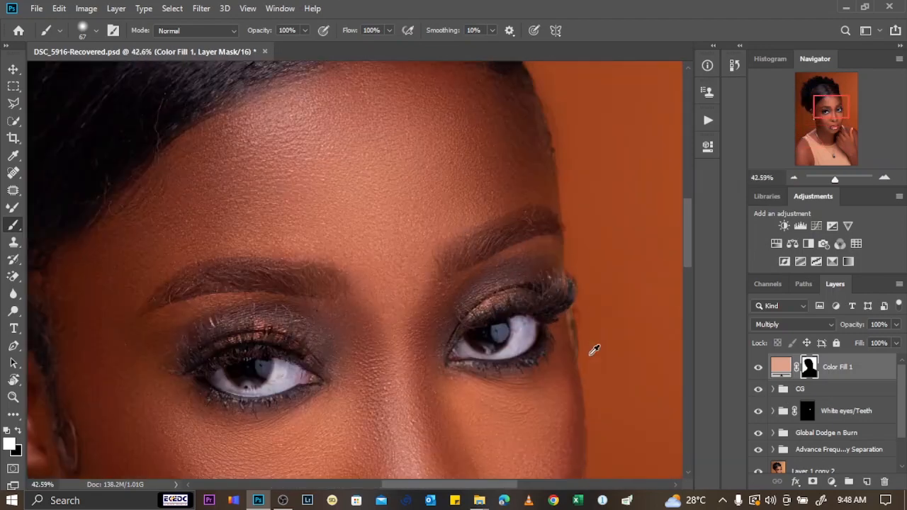
drag(579, 454, 567, 314)
scroll(566, 333, up, 3)
mouse_move(566, 388)
mouse_down()
mouse_move(553, 258)
mouse_move(538, 234)
mouse_up()
scroll(537, 142, up, 2)
scroll(517, 195, up, 12)
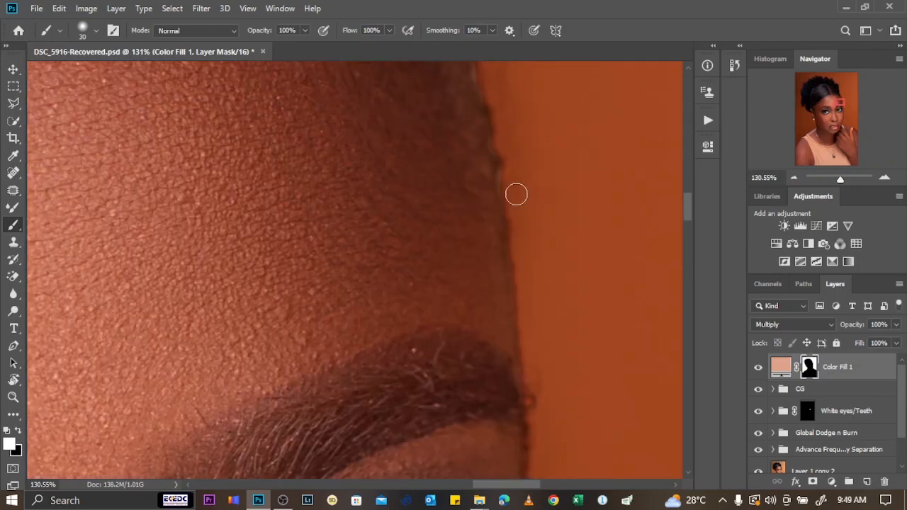
scroll(391, 263, down, 5)
Refine the Color Fill 1 mask where the jawline meets the hand, switching between black and white at about 30 px
scroll(355, 196, down, 10)
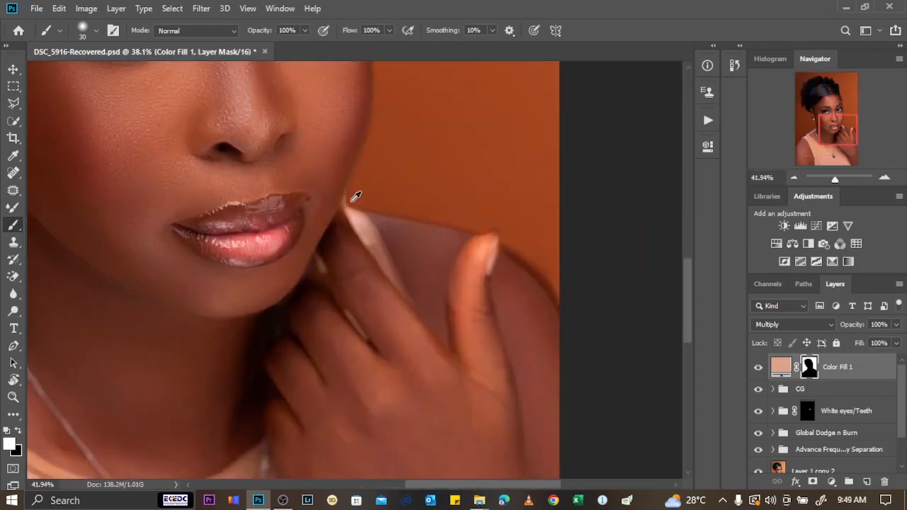
scroll(334, 209, up, 5)
scroll(349, 310, up, 3)
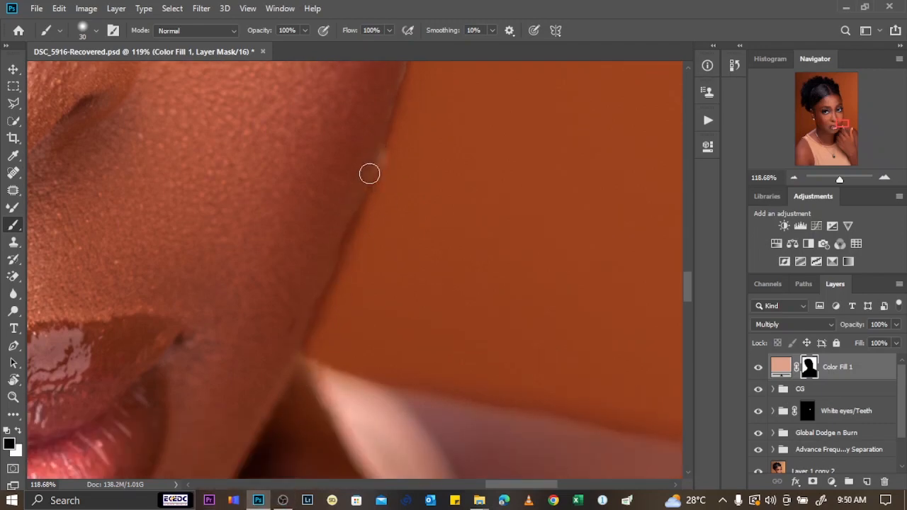
key(x)
scroll(319, 361, down, 8)
scroll(270, 357, up, 7)
key(x)
scroll(269, 357, up, 6)
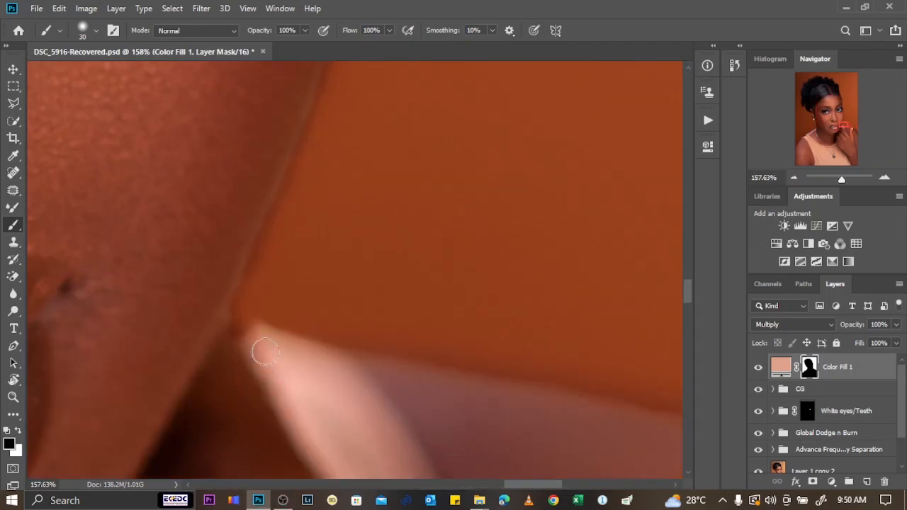
Shrink the brush to about 10 px and paint the Color Fill 1 mask along the jaw and cheek edge
key(bracketleft)
key(bracketleft)
key(bracketleft)
key(bracketleft)
key(bracketleft)
key(bracketright)
key(bracketright)
key(bracketright)
drag(305, 386, 360, 121)
mouse_move(360, 120)
mouse_down()
mouse_move(352, 329)
mouse_move(357, 149)
mouse_up()
drag(357, 149, 354, 329)
drag(361, 120, 348, 449)
scroll(383, 437, down, 11)
Paint black on the Color Fill 1 mask along the cheek edge below the outer eye, with the brush at about 21 px
scroll(371, 376, up, 6)
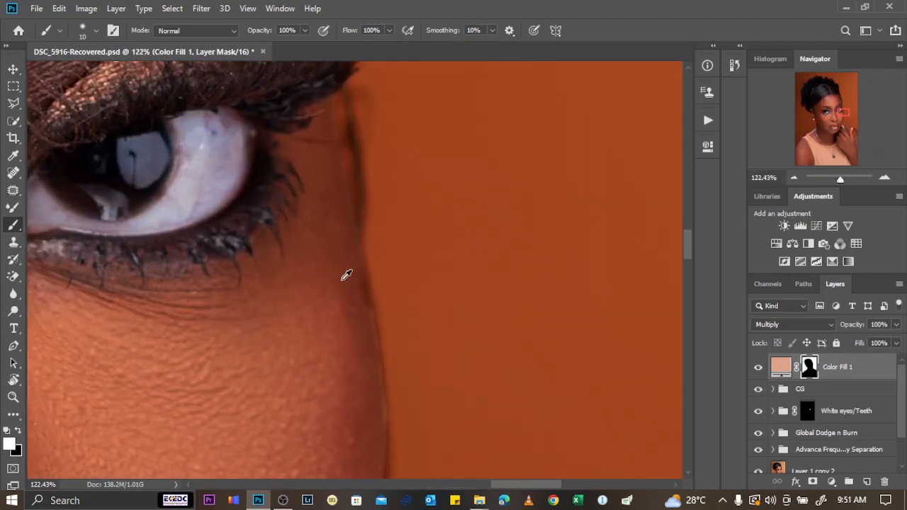
alt+right_click(345, 268)
drag(360, 271, 365, 318)
key(ctrl+z)
key(x)
scroll(372, 298, down, 2)
mouse_move(386, 359)
mouse_down()
mouse_move(376, 271)
mouse_move(376, 436)
mouse_up()
scroll(377, 434, down, 4)
drag(386, 234, 377, 311)
key(x)
scroll(378, 338, down, 5)
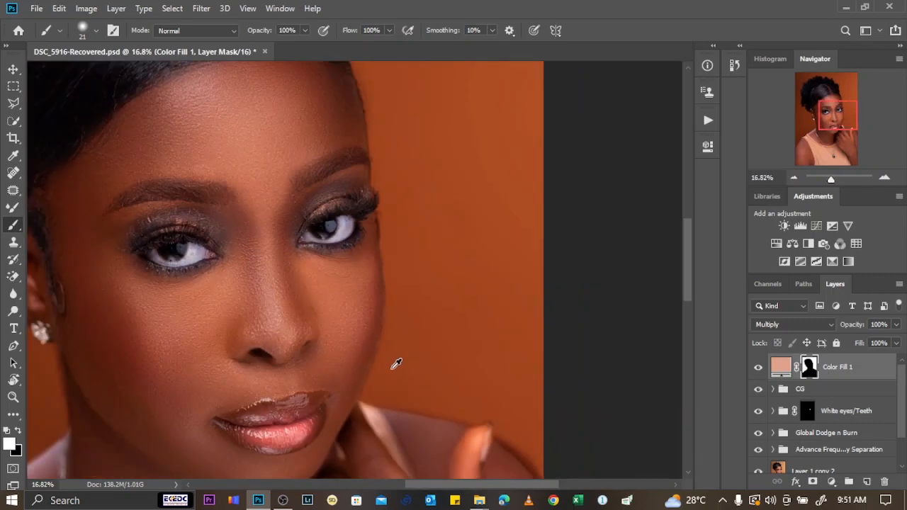
View the whole portrait and compare it with and without the Color Fill 1 layer
scroll(331, 290, up, 5)
scroll(282, 342, down, 8)
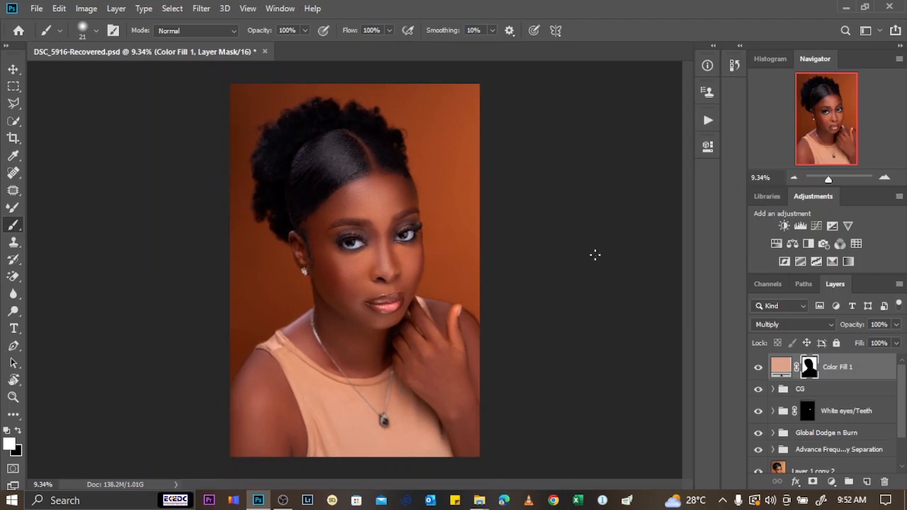
click(758, 368)
click(758, 367)
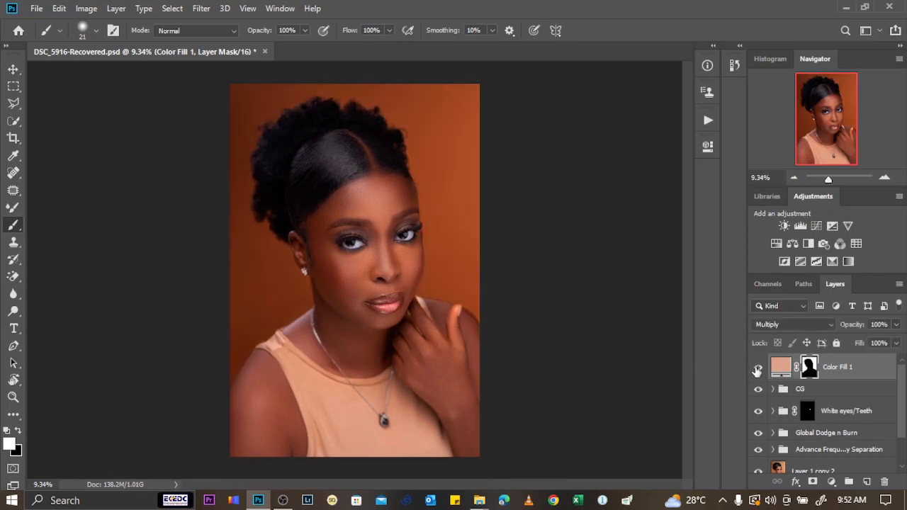